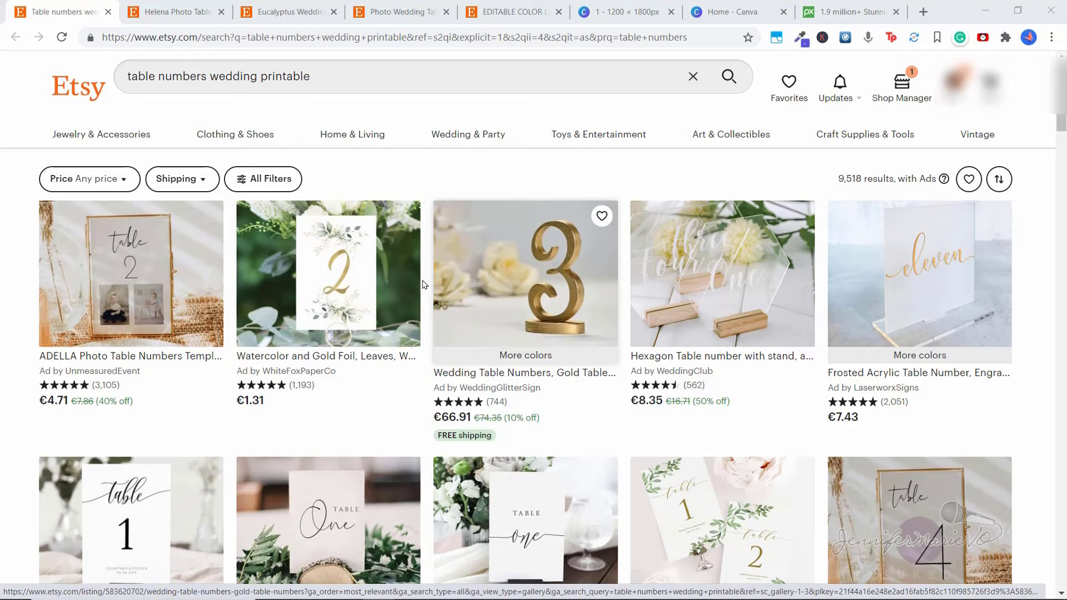
- Examine the printable wedding table number designs in the Etsy search results and in the opened eucalyptus, photo and script listings
{"action": "scroll", "coordinate": [423, 285], "scroll_direction": "down", "scroll_amount": 5}
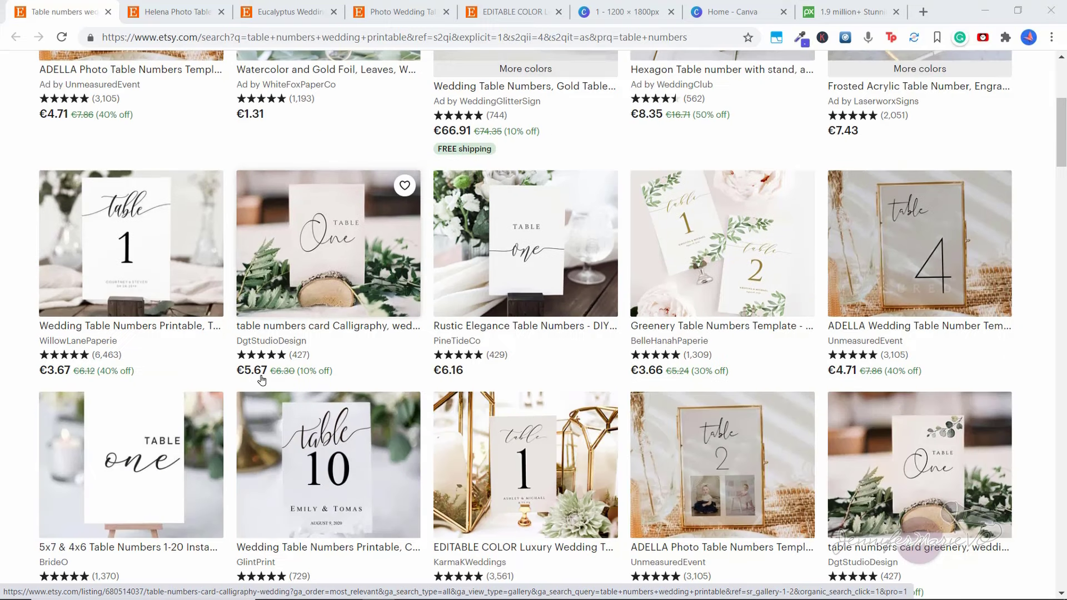
{"action": "scroll", "coordinate": [110, 367], "scroll_direction": "down", "scroll_amount": 4}
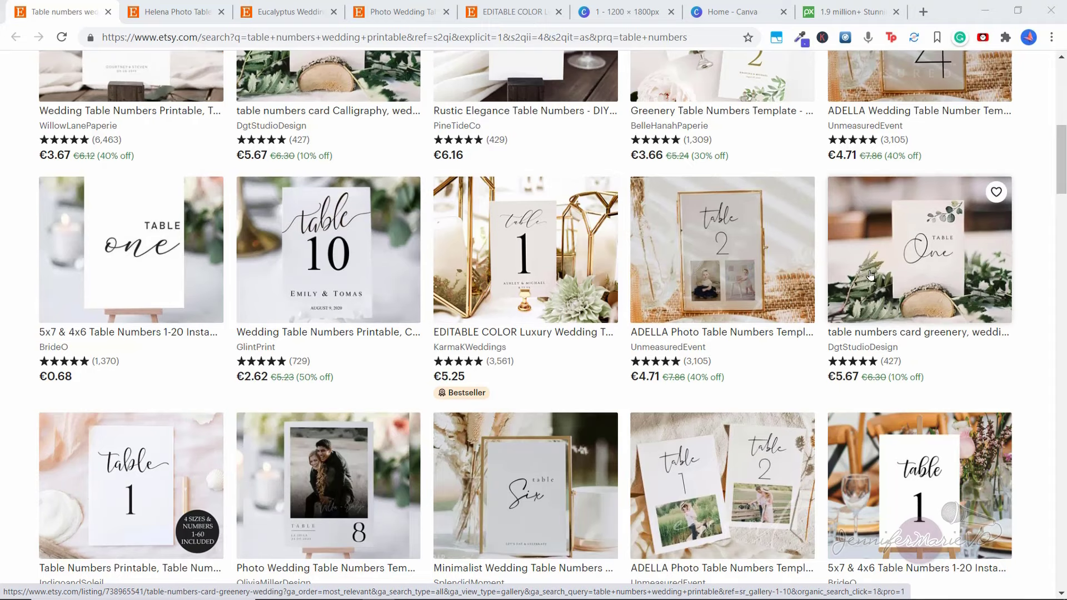
{"action": "scroll", "coordinate": [579, 239], "scroll_direction": "down", "scroll_amount": 1}
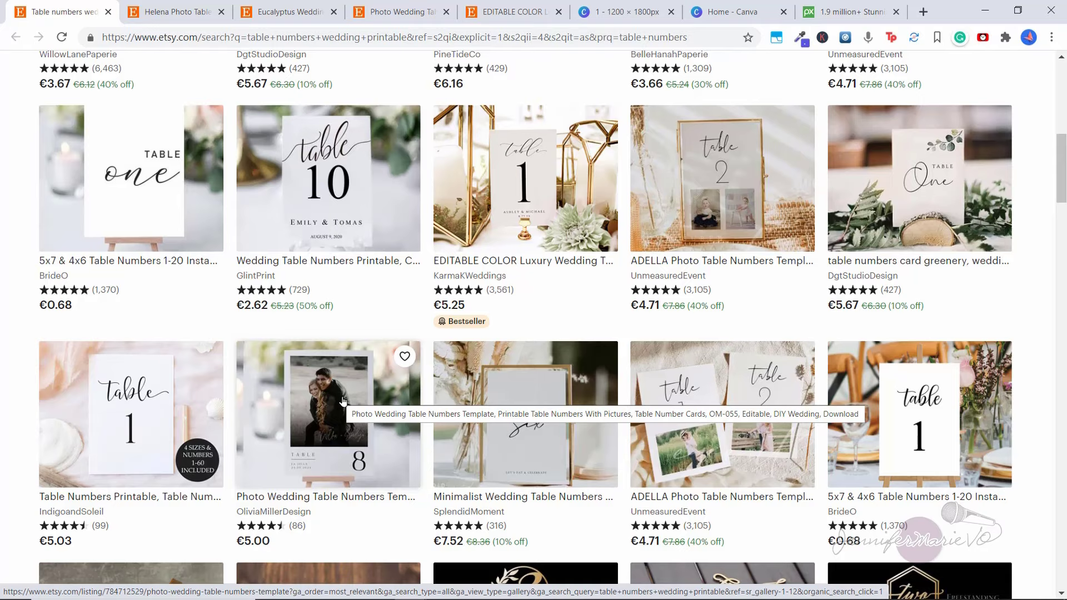
{"action": "left_click", "coordinate": [507, 12]}
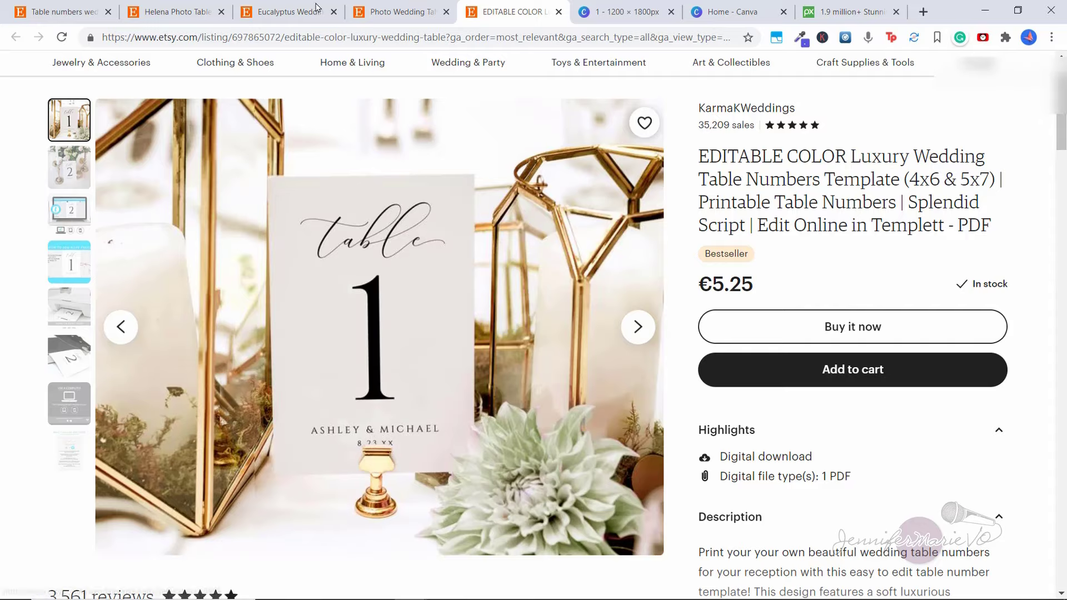
{"action": "key", "text": "ctrl+shift+Tab"}
{"action": "key", "text": "ctrl+shift+Tab"}
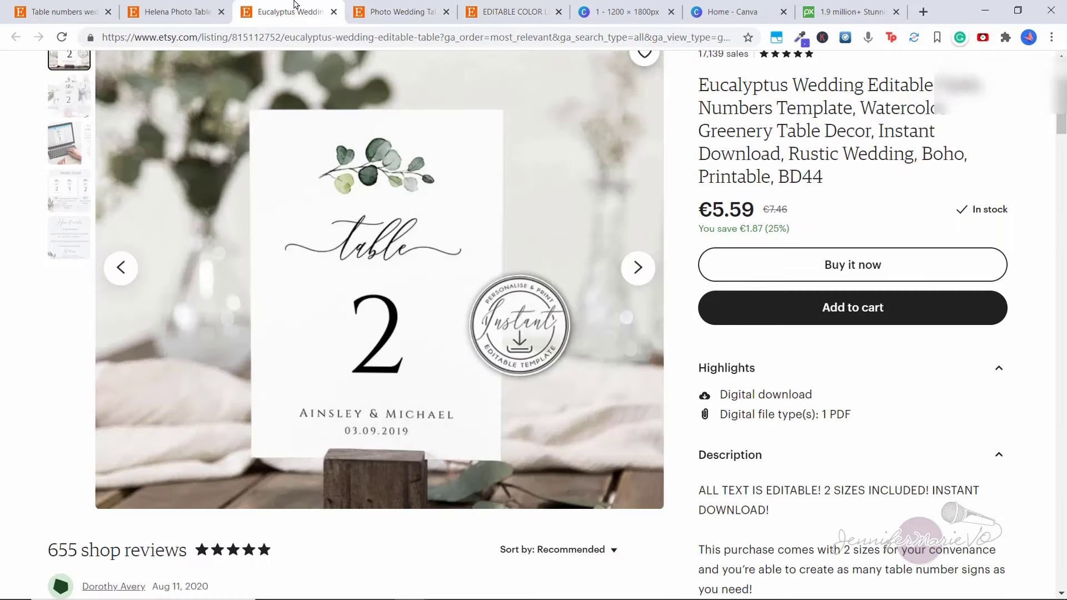
{"action": "scroll", "coordinate": [733, 201], "scroll_direction": "up", "scroll_amount": 3}
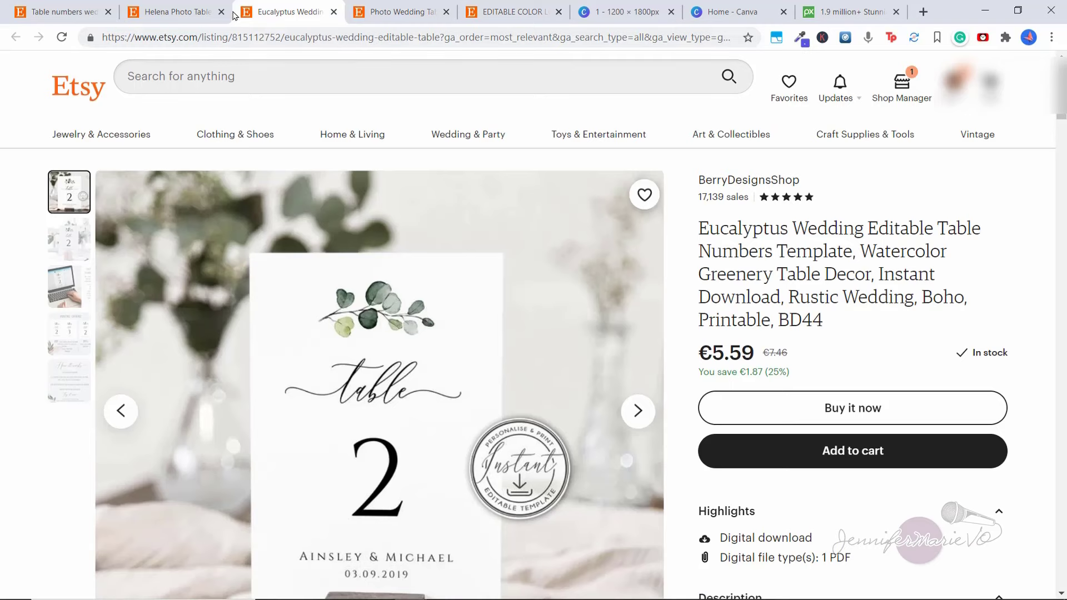
{"action": "left_click", "coordinate": [199, 5]}
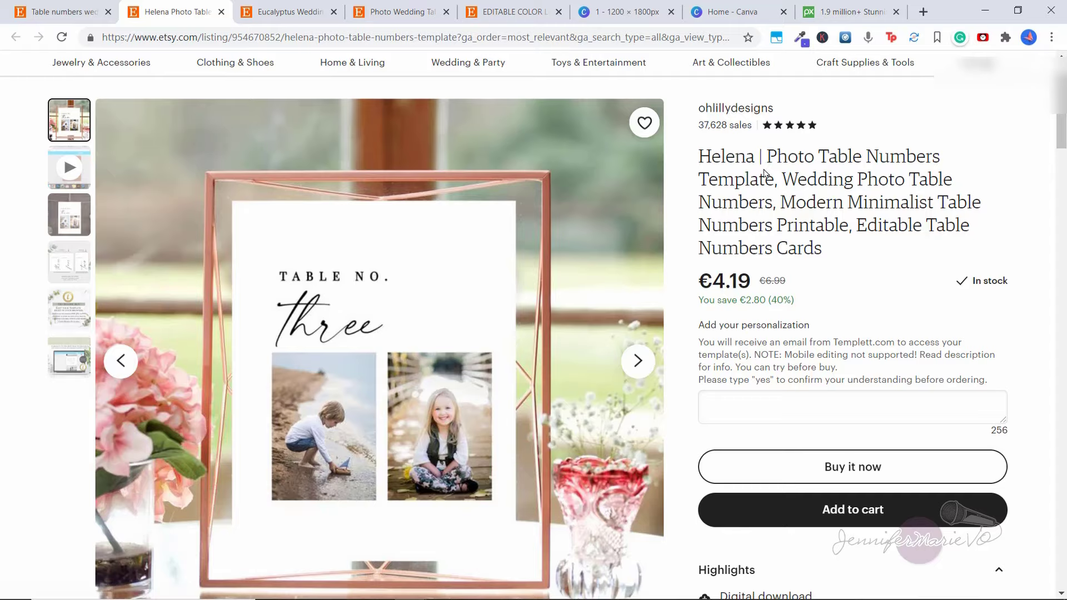
- Switch to the Canva home page and look through its recommended design types, comparing them with the Etsy table number results
{"action": "left_click", "coordinate": [729, 8]}
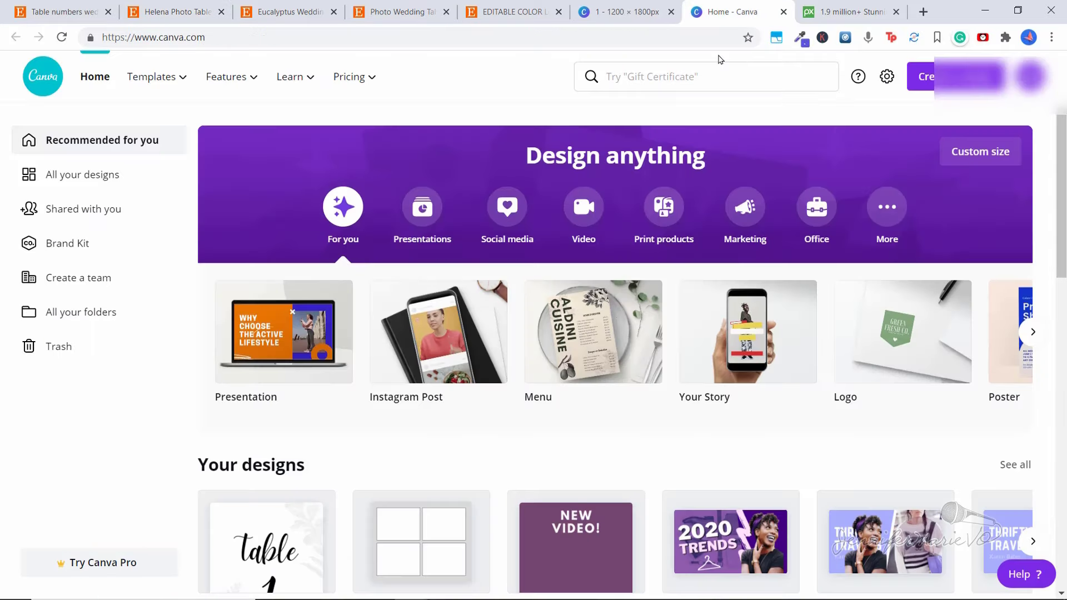
{"action": "left_click", "coordinate": [721, 86]}
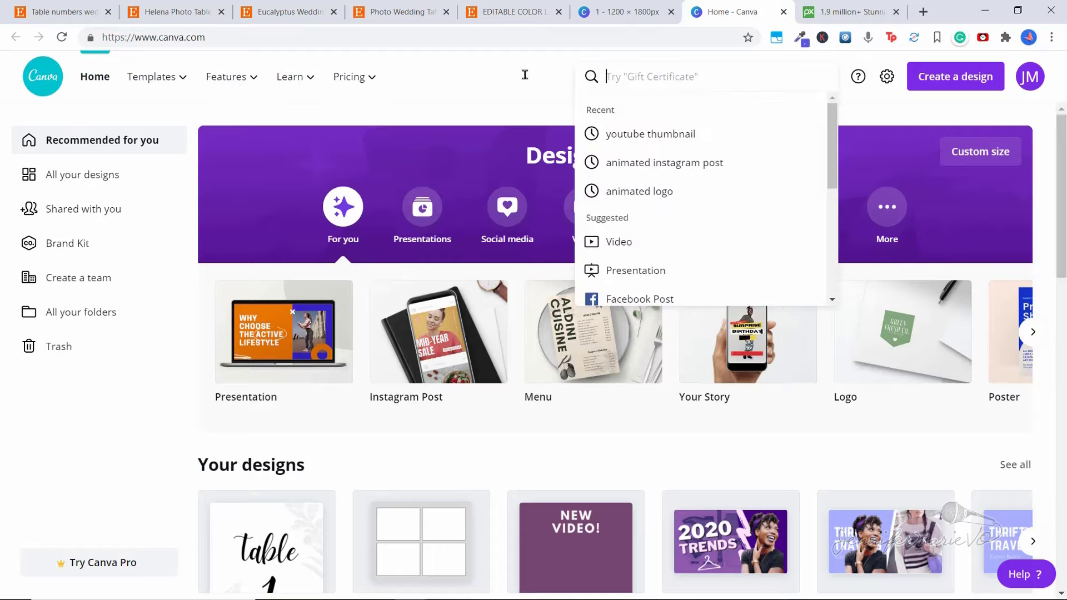
{"action": "left_click", "coordinate": [486, 83]}
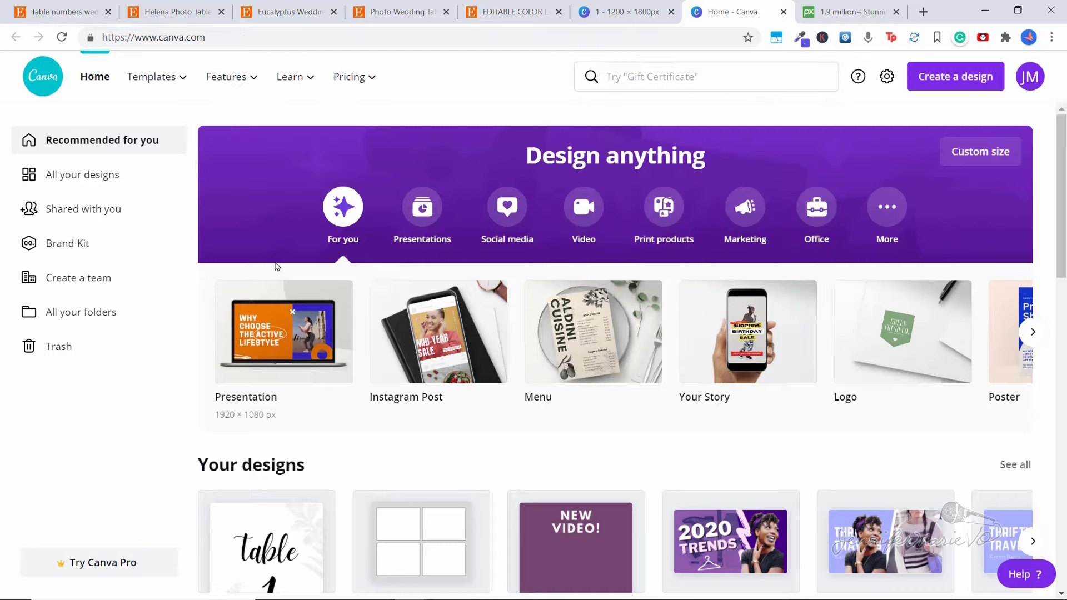
{"action": "scroll", "coordinate": [917, 292], "scroll_direction": "down", "scroll_amount": 2}
{"action": "scroll", "coordinate": [916, 292], "scroll_direction": "up", "scroll_amount": 2}
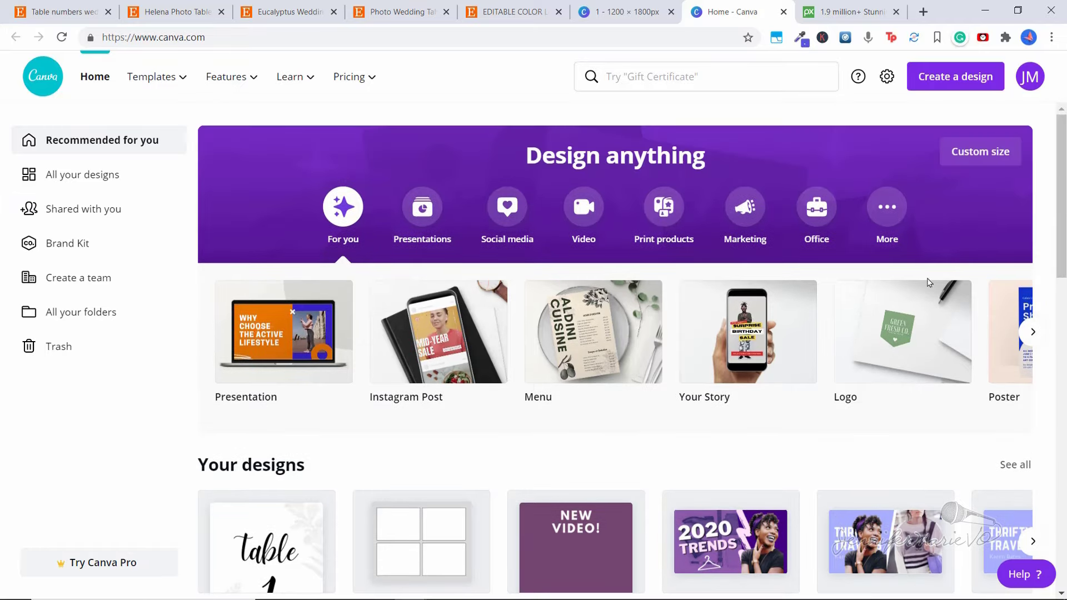
{"action": "left_click", "coordinate": [1032, 331]}
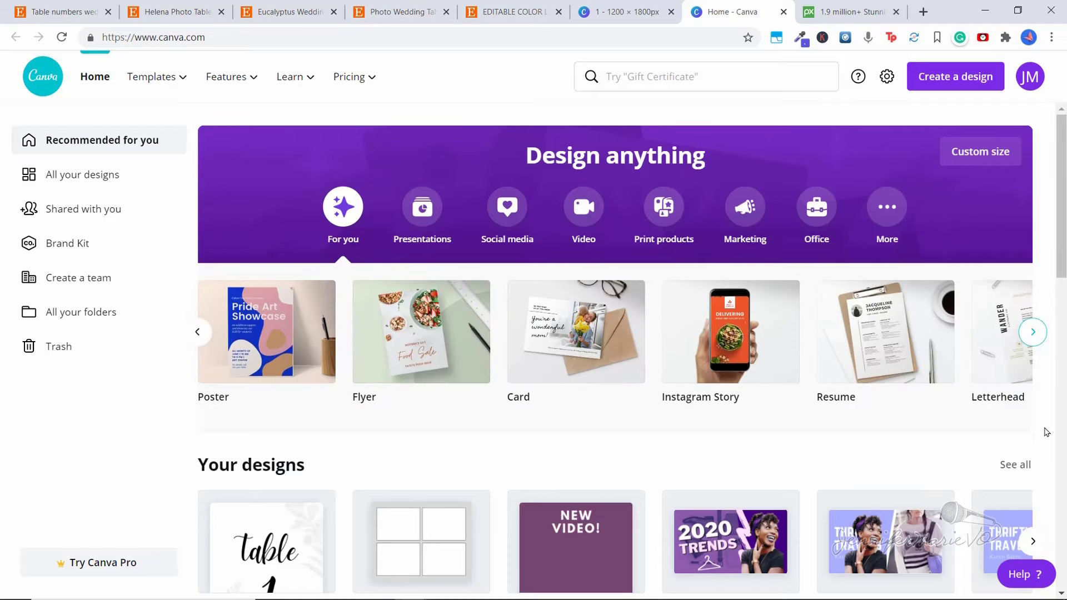
{"action": "left_click", "coordinate": [1035, 336]}
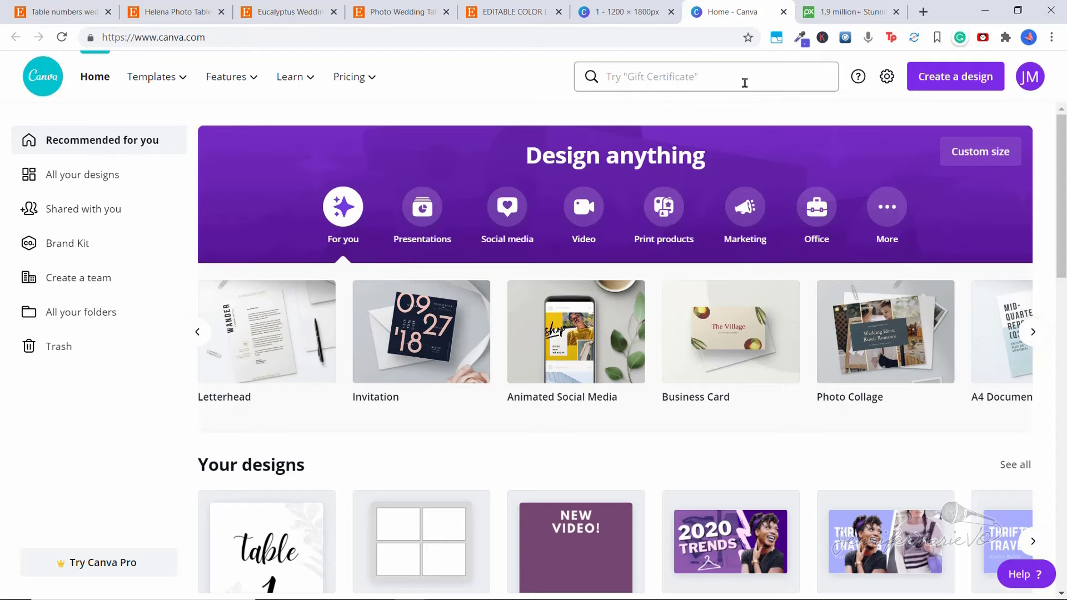
{"action": "key", "text": "ctrl+1"}
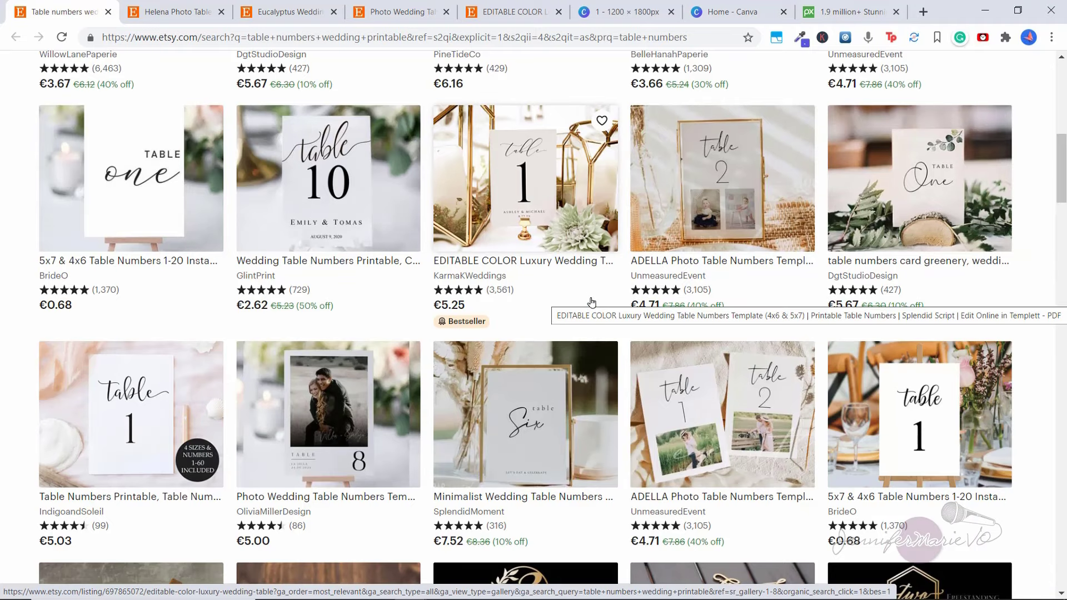
- In Canva, create a new custom-size design 1200 px wide and 1800 px high
{"action": "left_click", "coordinate": [723, 12]}
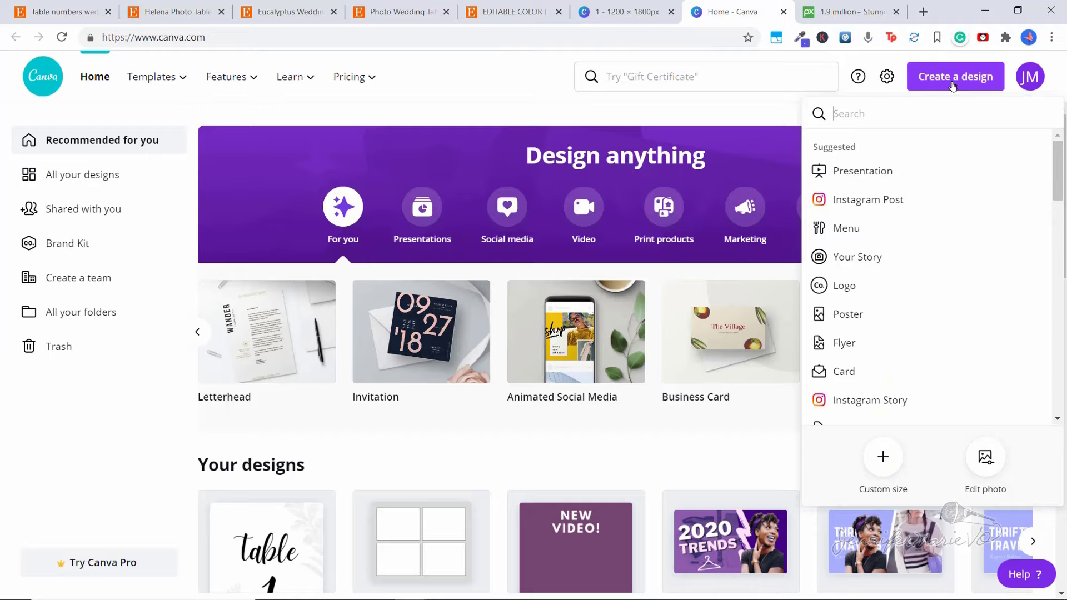
{"action": "left_click", "coordinate": [889, 472]}
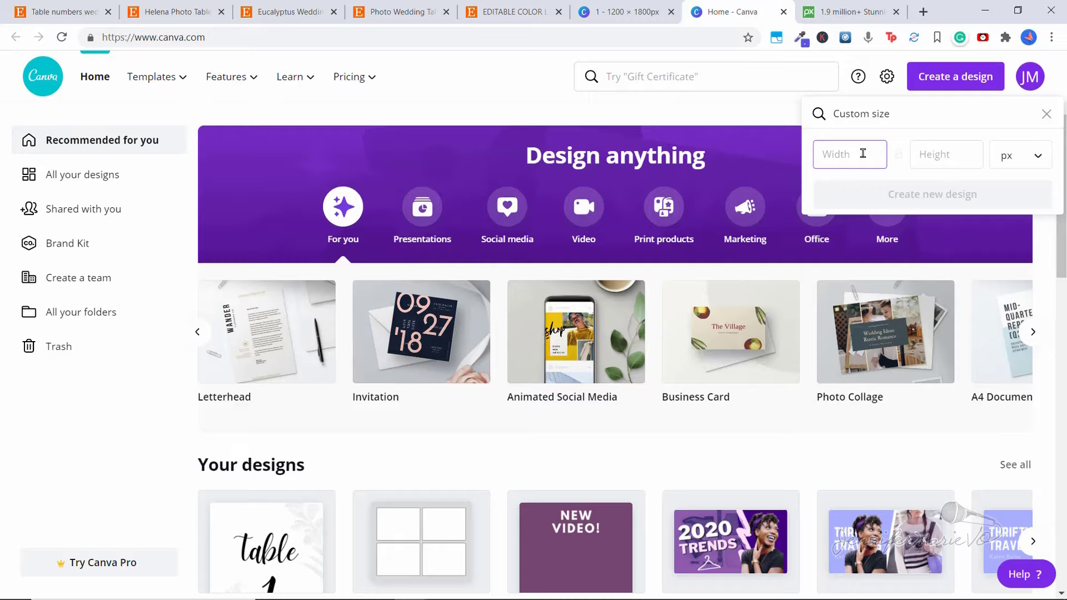
{"action": "type", "text": "1200"}
{"action": "left_click", "coordinate": [958, 150]}
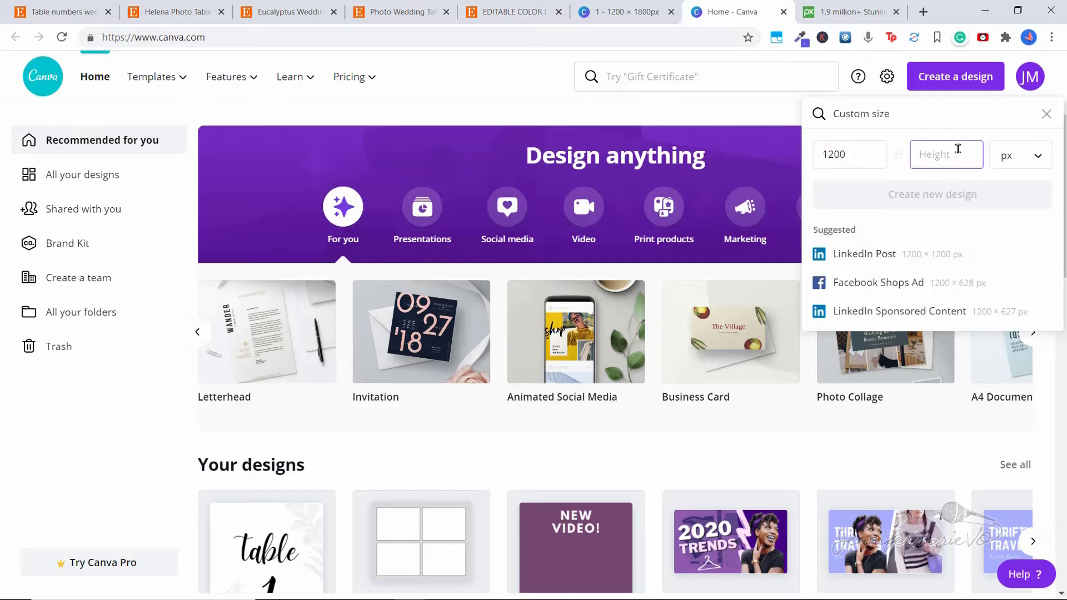
{"action": "type", "text": "1800"}
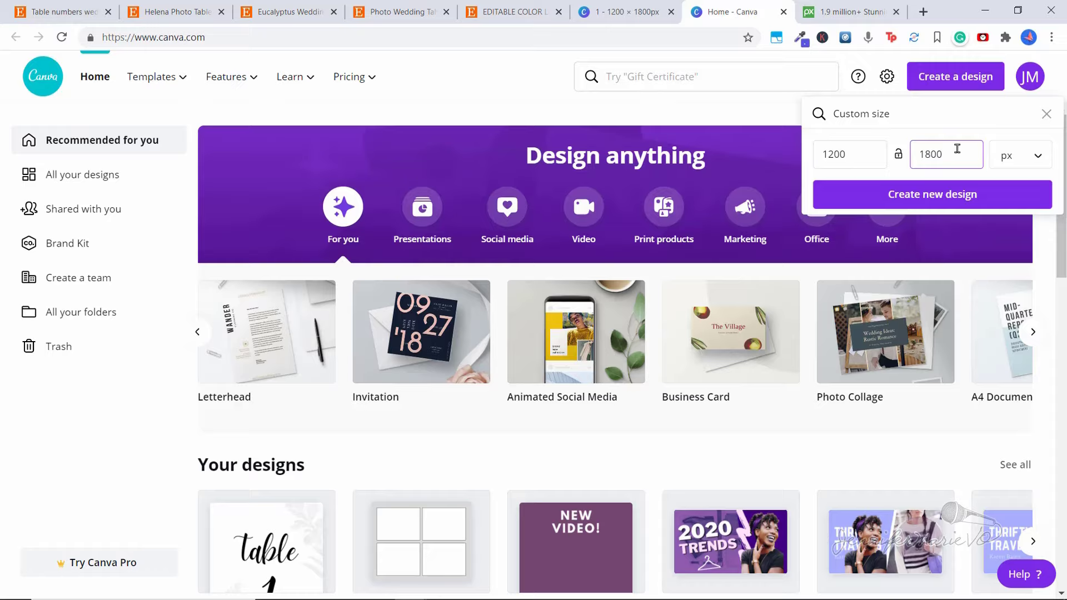
{"action": "left_click", "coordinate": [945, 195]}
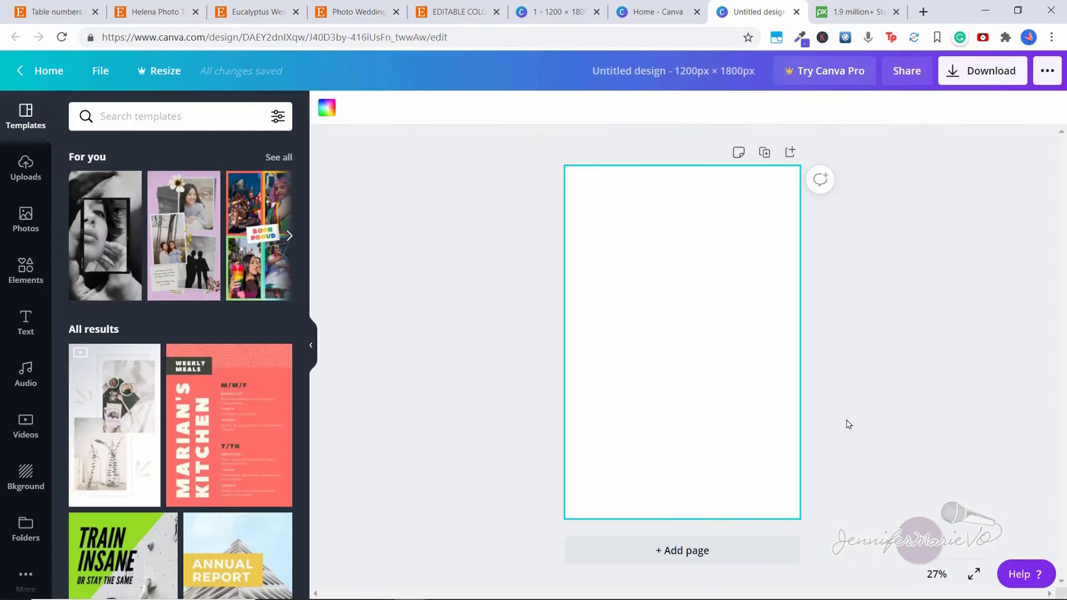
- Name the new design "Wedding Table Design 1"
{"action": "left_click", "coordinate": [663, 65]}
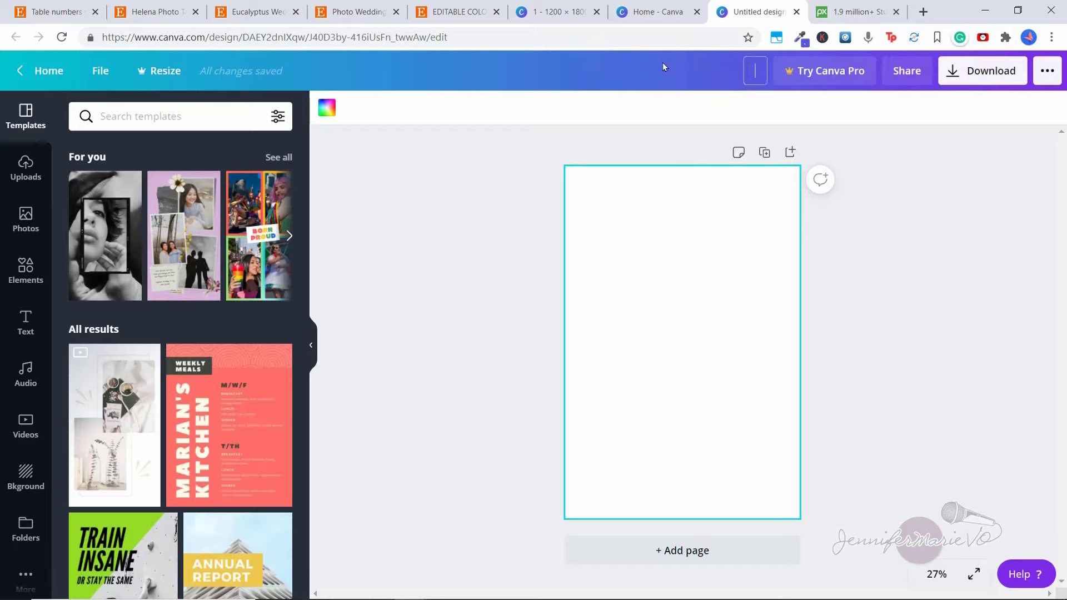
{"action": "type", "text": "Wedding Table Design 1"}
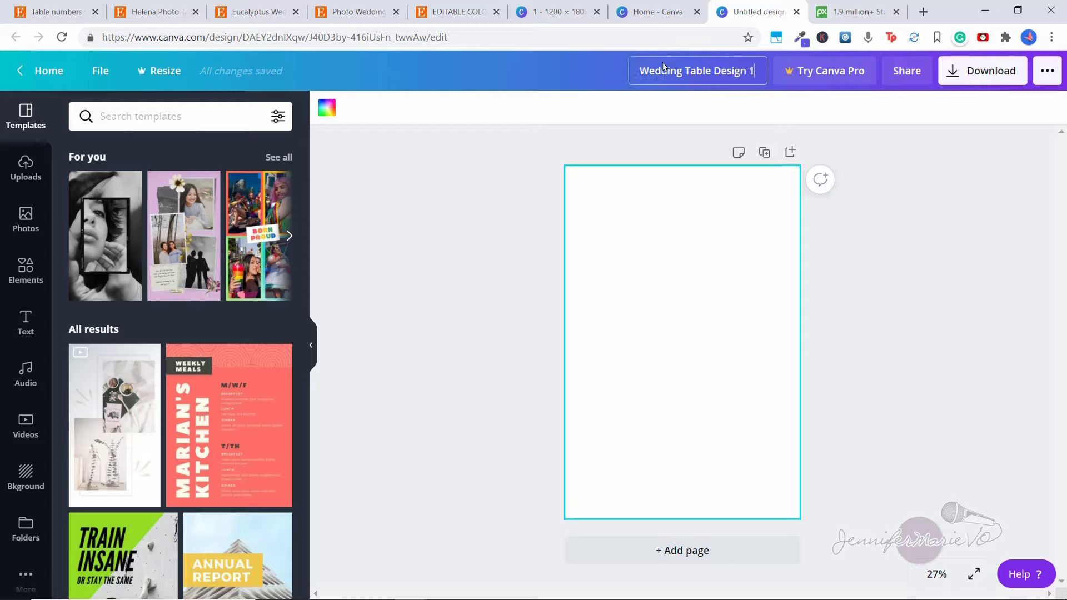
{"action": "left_click", "coordinate": [918, 167]}
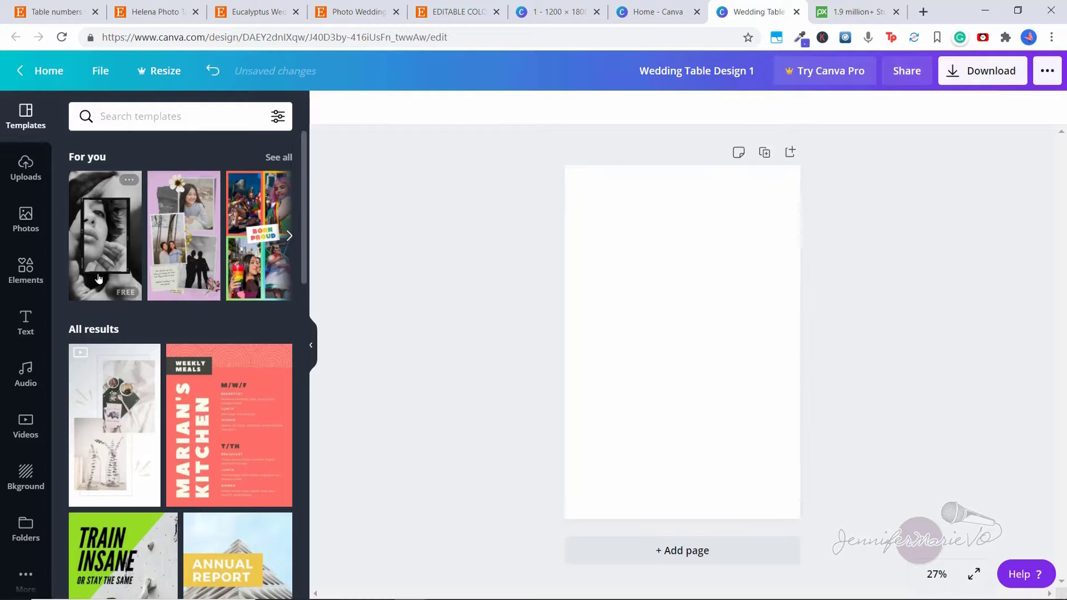
- Add a heading reading "Table" and move it up into the upper part of the page, centred horizontally
{"action": "left_click", "coordinate": [29, 325]}
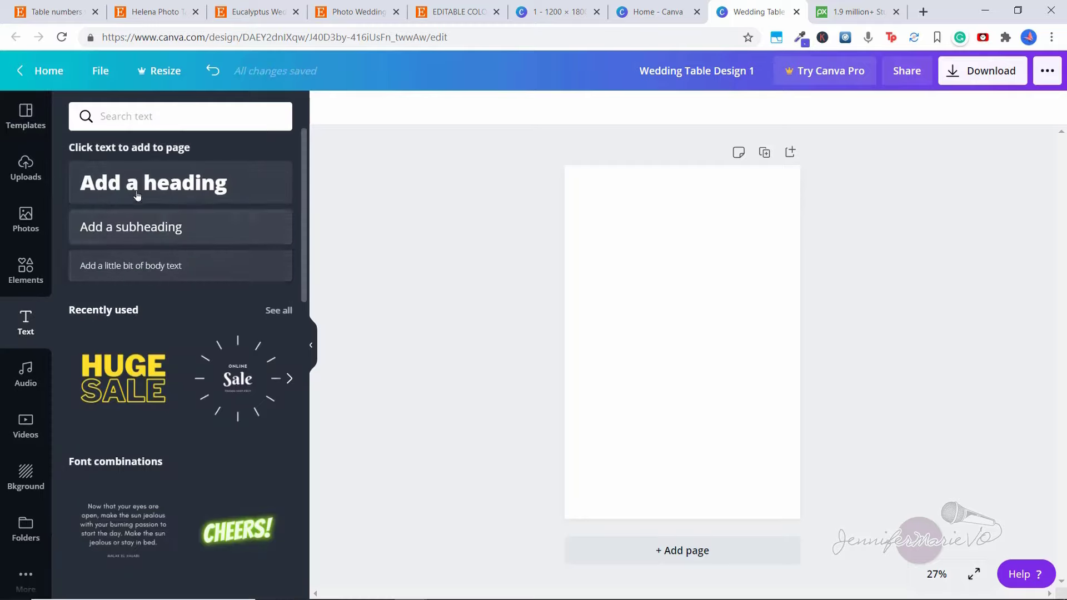
{"action": "left_click", "coordinate": [165, 188]}
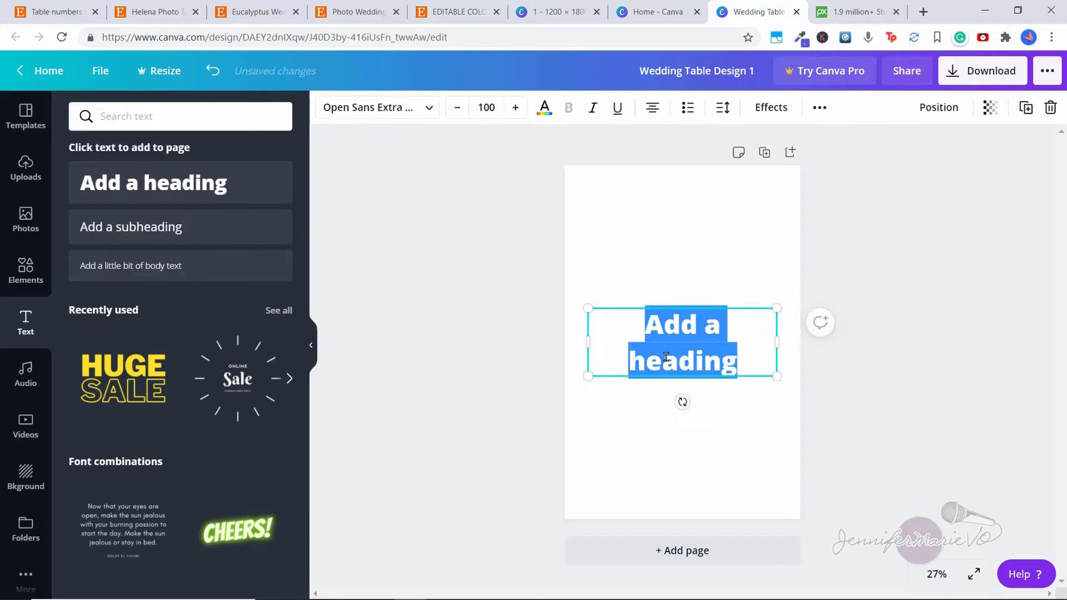
{"action": "type", "text": "Table"}
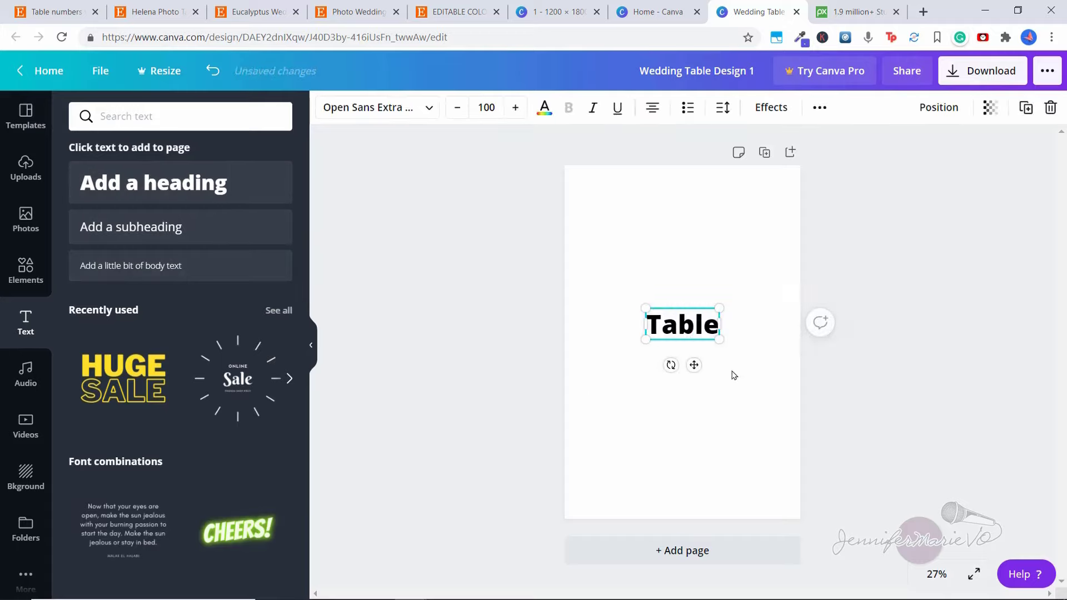
{"action": "left_click", "coordinate": [734, 376]}
{"action": "left_click", "coordinate": [696, 333]}
{"action": "left_click_drag", "start_coordinate": [696, 334], "coordinate": [696, 258]}
{"action": "left_click", "coordinate": [715, 300]}
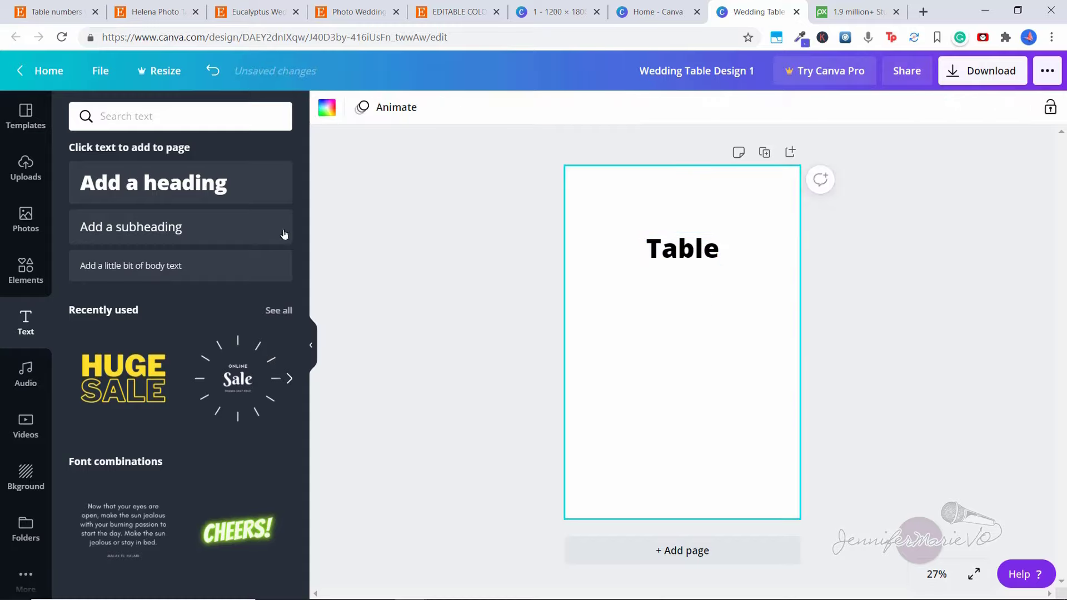
- Add a second heading reading "1" centred below the word "Table"
{"action": "left_click", "coordinate": [209, 183]}
{"action": "type", "text": "1"}
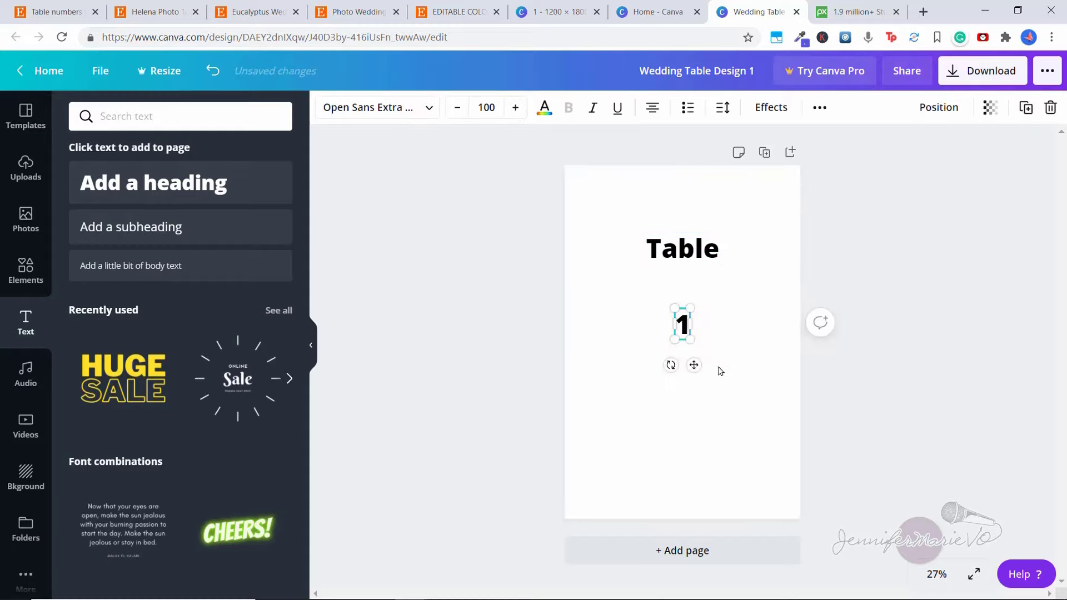
{"action": "left_click", "coordinate": [726, 365]}
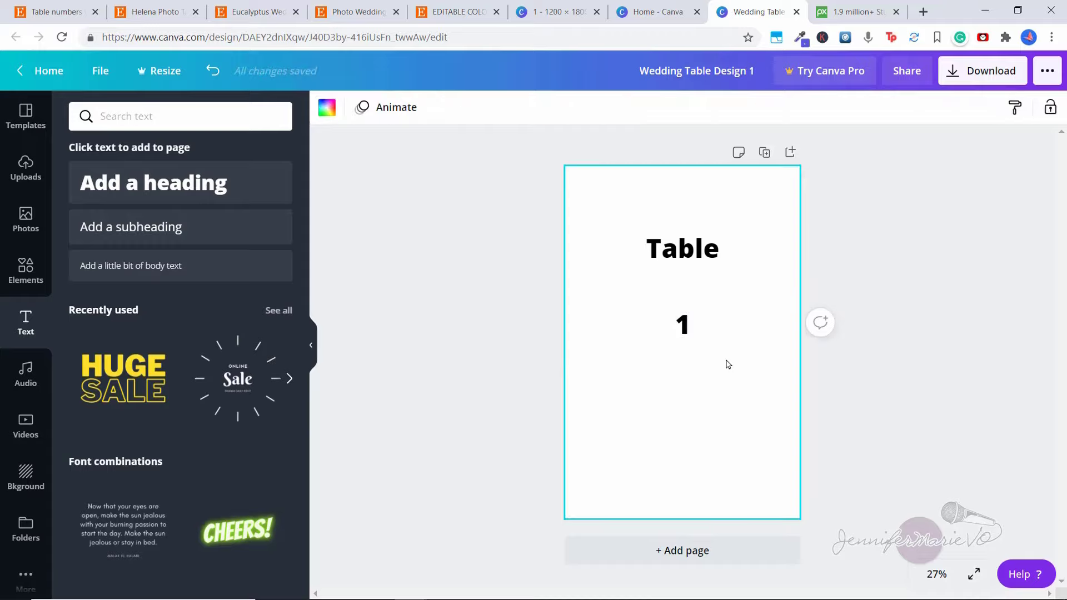
- Add a subheading text box and place it in the lower part of the page, centred below the number
{"action": "left_click", "coordinate": [224, 271]}
{"action": "key", "text": "ctrl+z"}
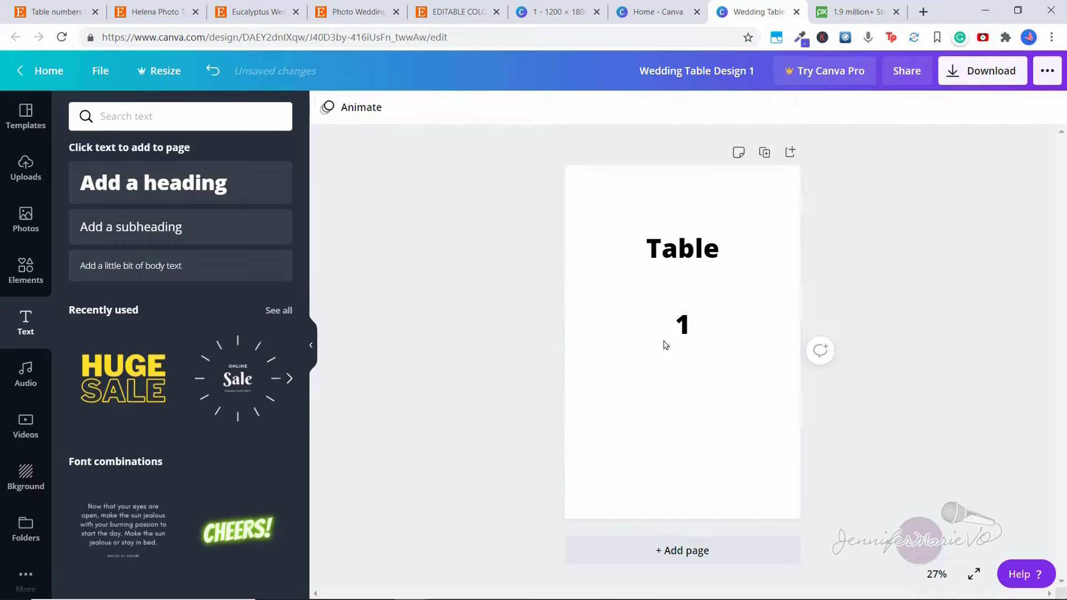
{"action": "left_click", "coordinate": [156, 232]}
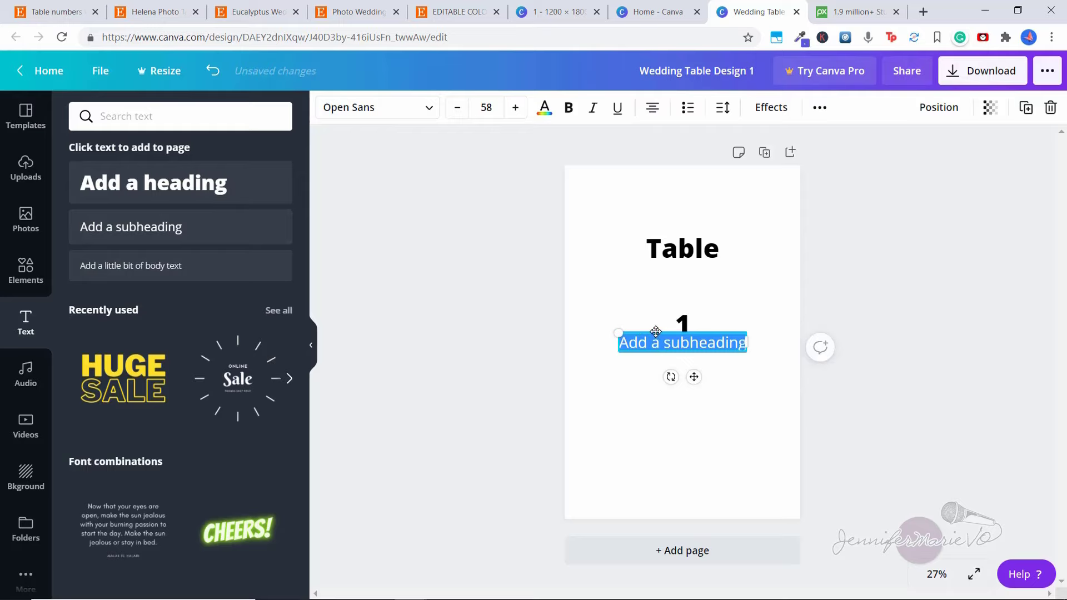
{"action": "left_click_drag", "start_coordinate": [656, 332], "coordinate": [656, 418]}
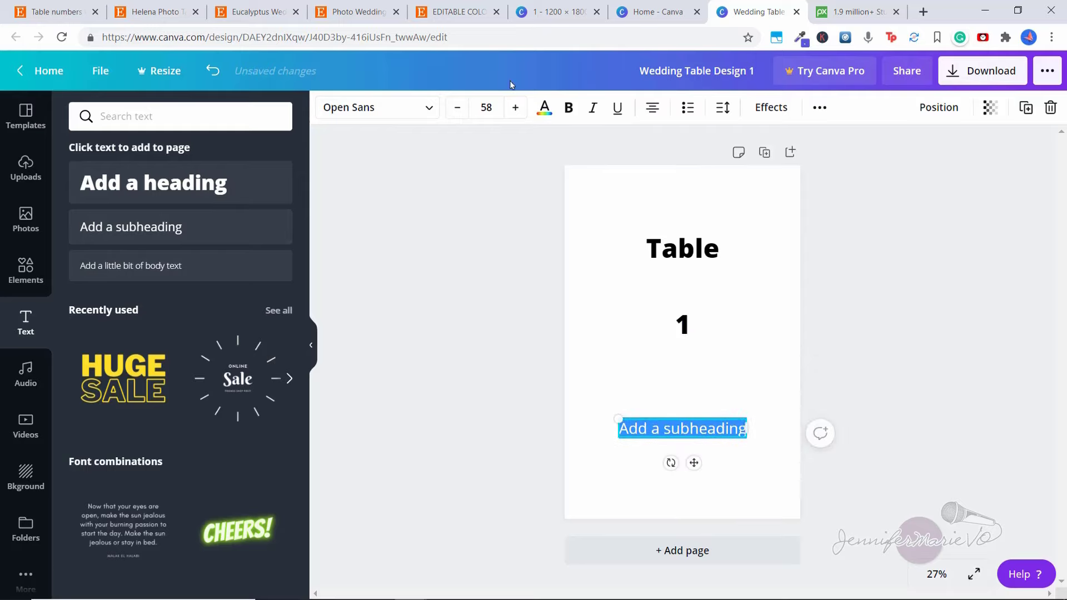
- Following the Etsy sample card, replace the subheading text with the couple's names and "May 1, 2021" on a second line
{"action": "left_click", "coordinate": [463, 11]}
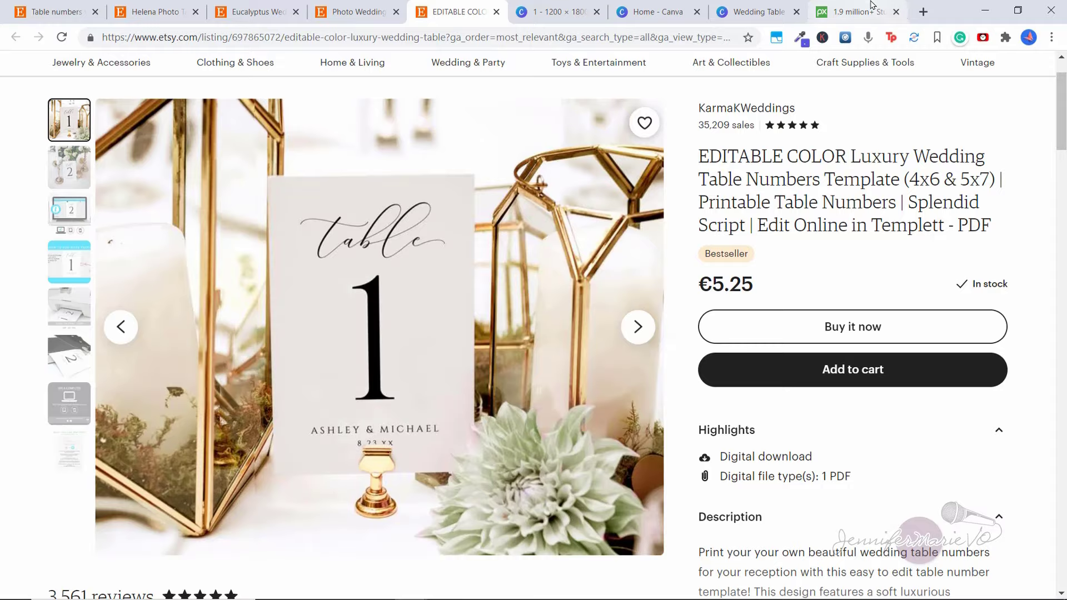
{"action": "left_click", "coordinate": [757, 11]}
{"action": "type", "text": "Jennifer &"}
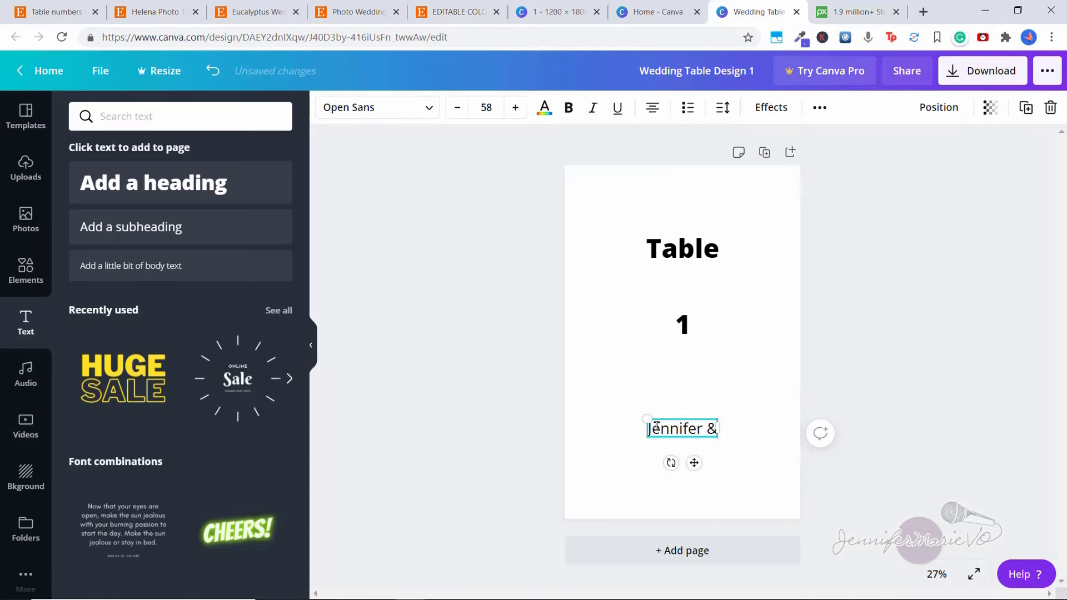
{"action": "type", "text": " Sawyer"}
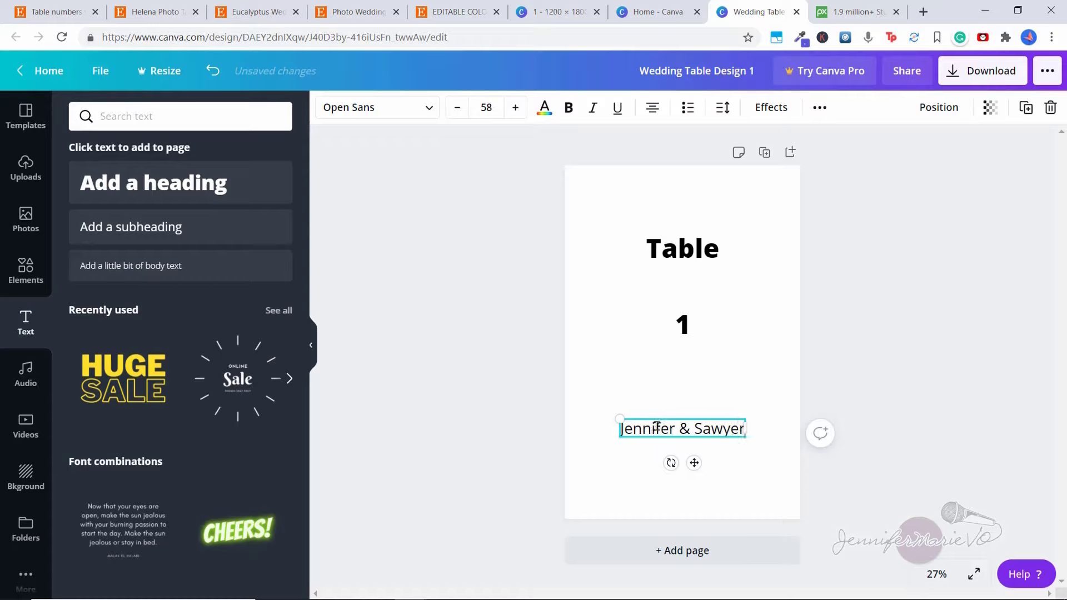
{"action": "key", "text": "Return"}
{"action": "type", "text": "May 1, 2021"}
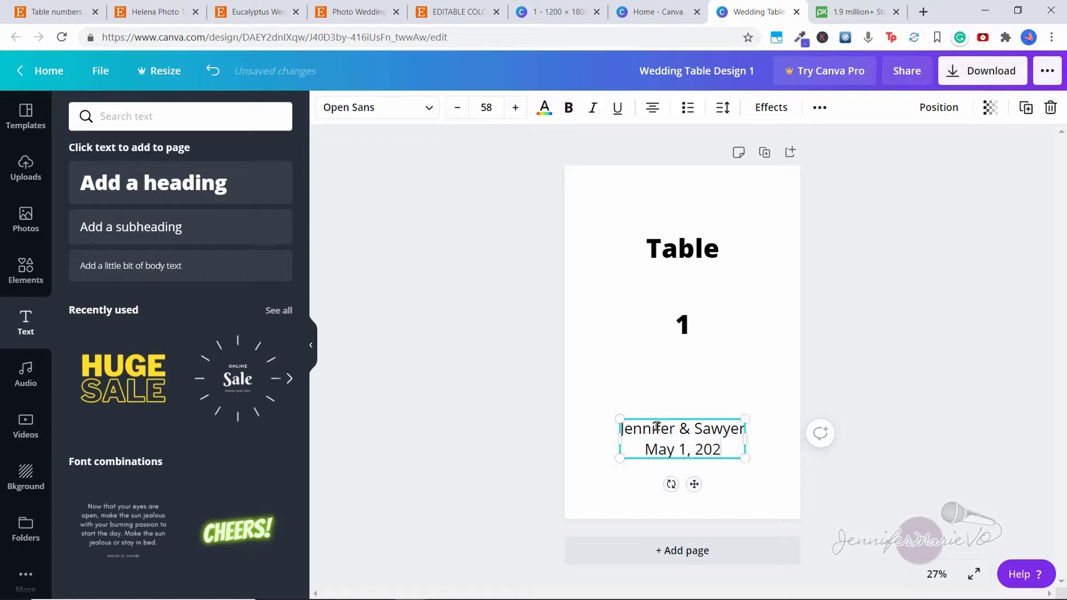
- Browse the available fonts for the "Table" heading, try the premium Calgary font and dismiss the subscription offer
{"action": "left_click", "coordinate": [735, 373]}
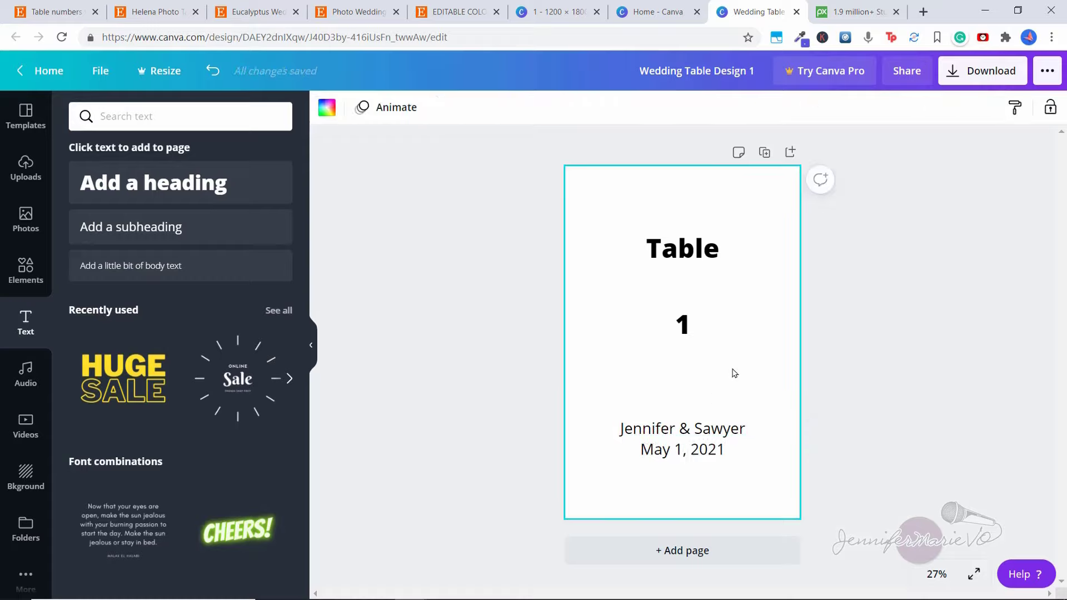
{"action": "left_click", "coordinate": [706, 261]}
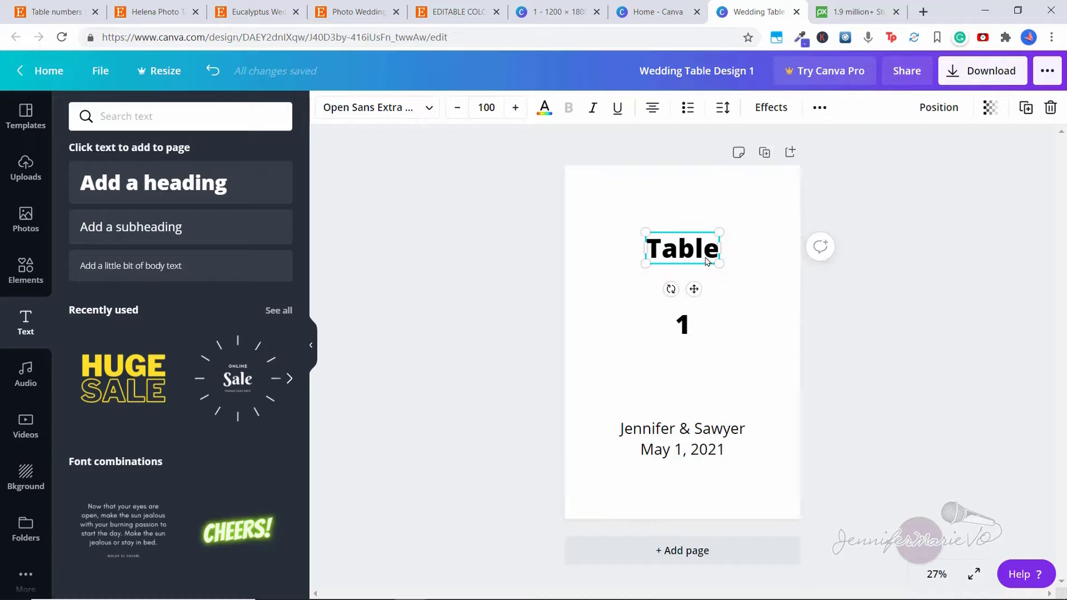
{"action": "left_click", "coordinate": [431, 109]}
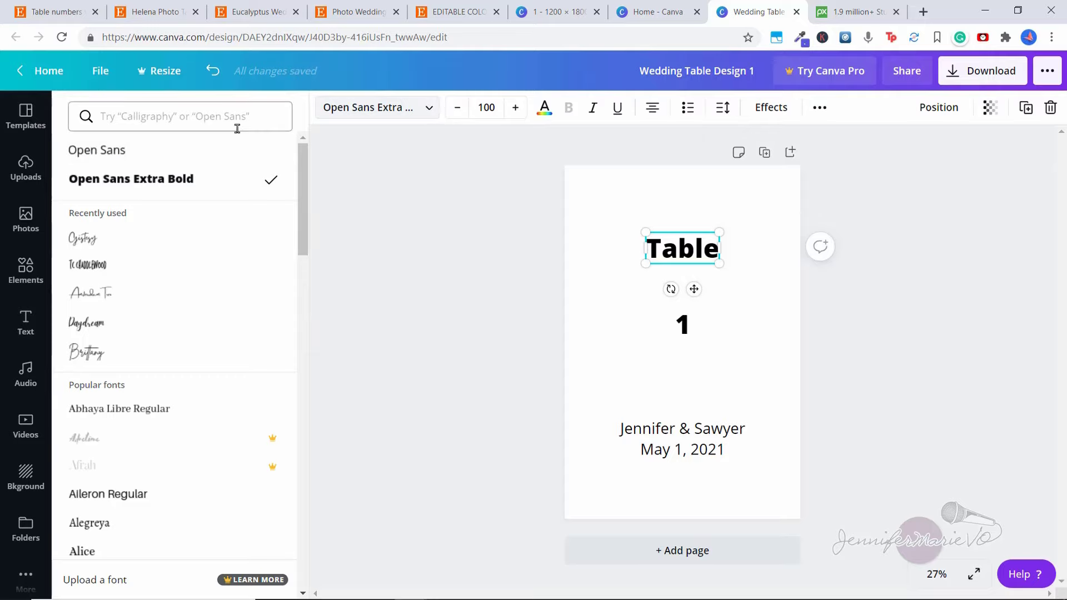
{"action": "scroll", "coordinate": [214, 225], "scroll_direction": "down", "scroll_amount": 4}
{"action": "scroll", "coordinate": [214, 225], "scroll_direction": "down", "scroll_amount": 9}
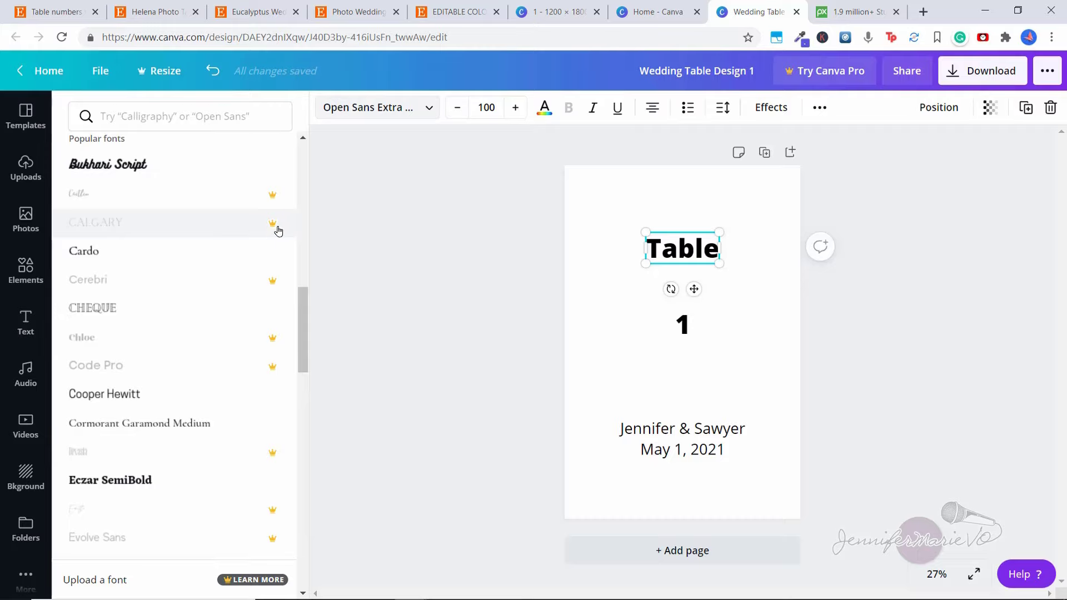
{"action": "left_click", "coordinate": [278, 231]}
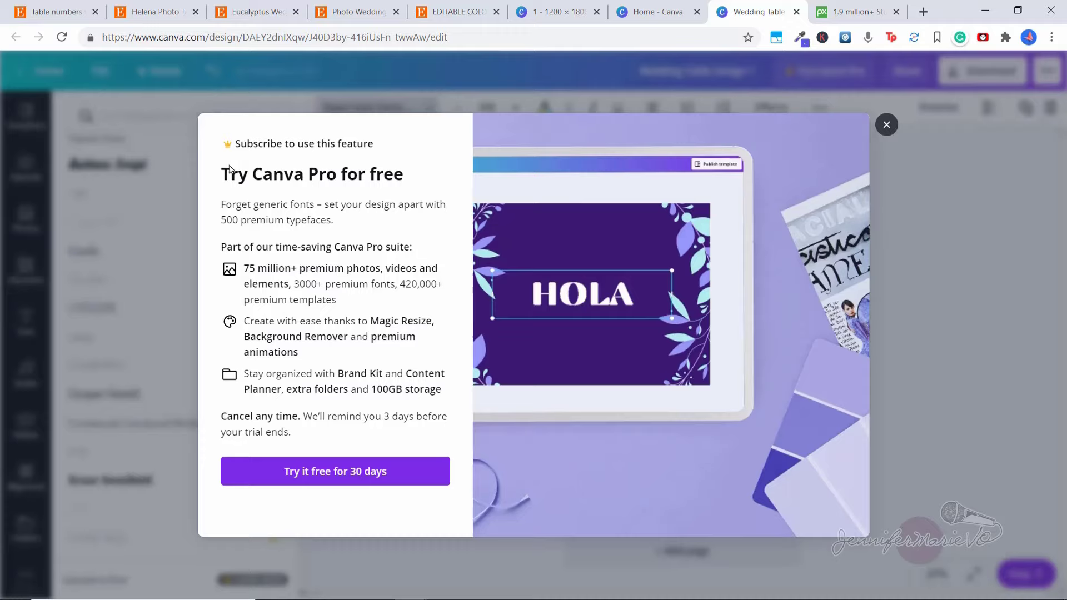
{"action": "left_click", "coordinate": [882, 127]}
{"action": "scroll", "coordinate": [169, 331], "scroll_direction": "down", "scroll_amount": 5}
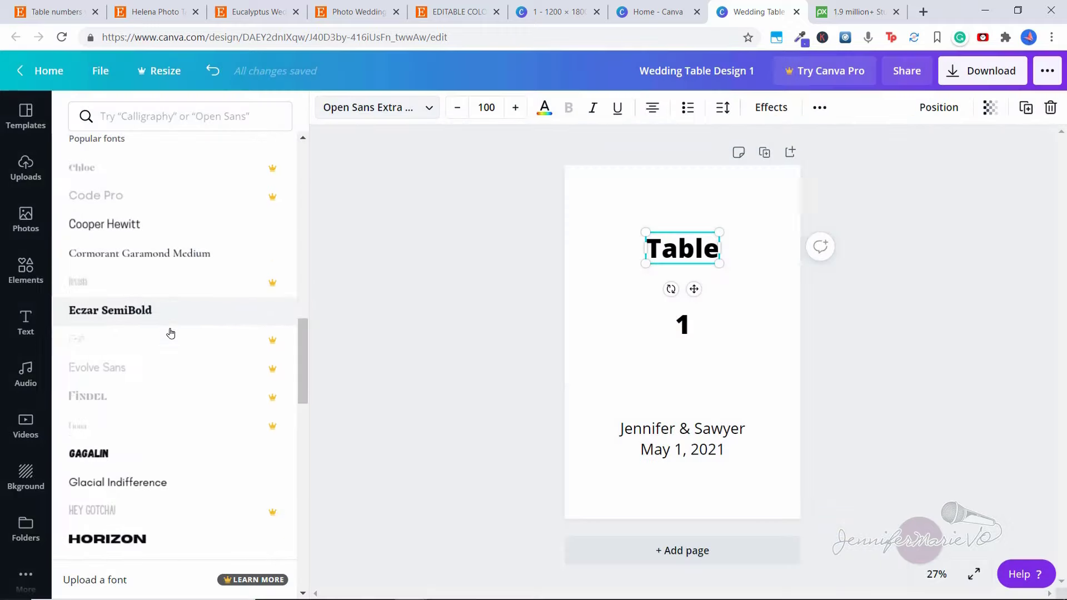
- Search the fonts for "Daydream" and apply it to the "Table" heading
{"action": "left_click", "coordinate": [186, 114]}
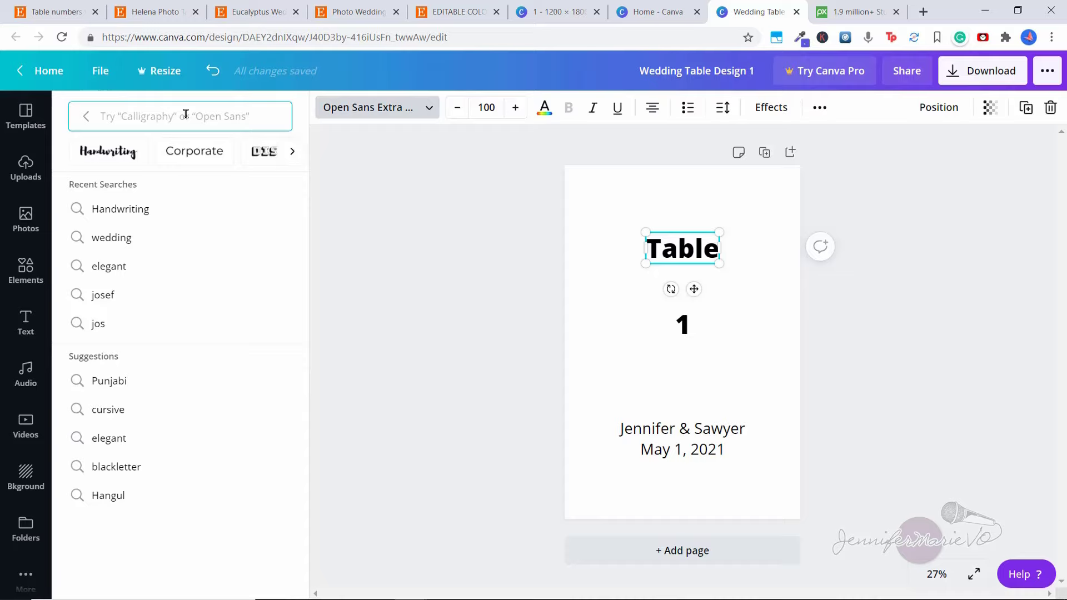
{"action": "type", "text": "Daydrea"}
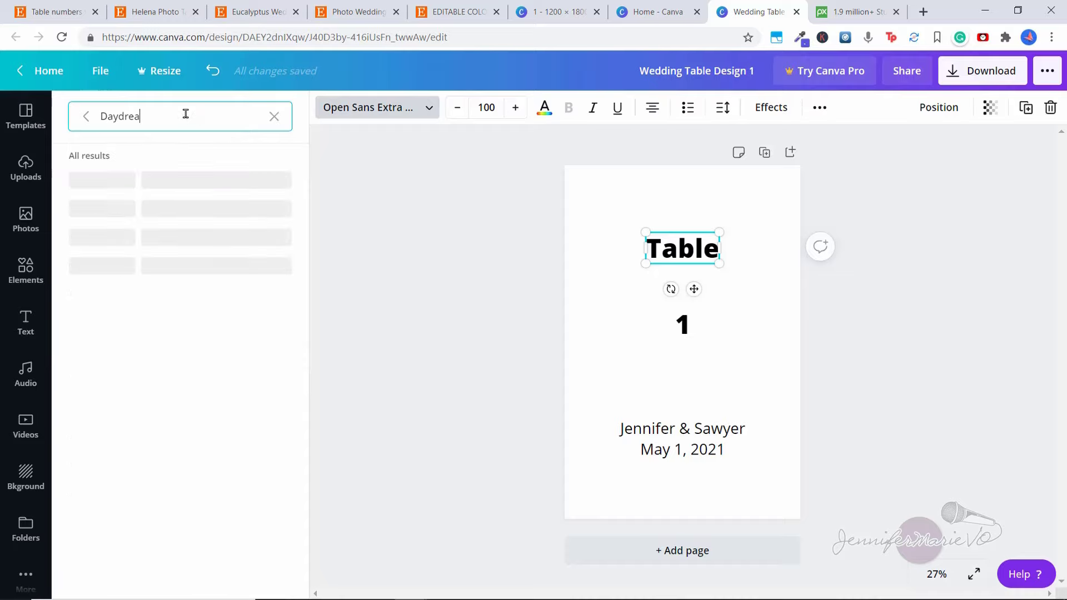
{"action": "type", "text": "m"}
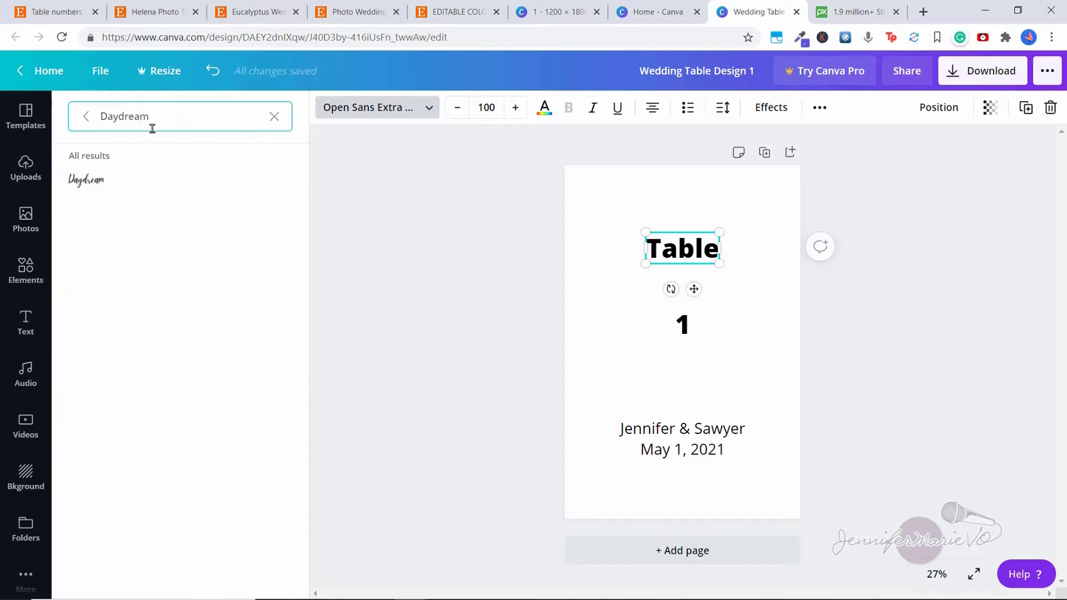
{"action": "left_click", "coordinate": [138, 174]}
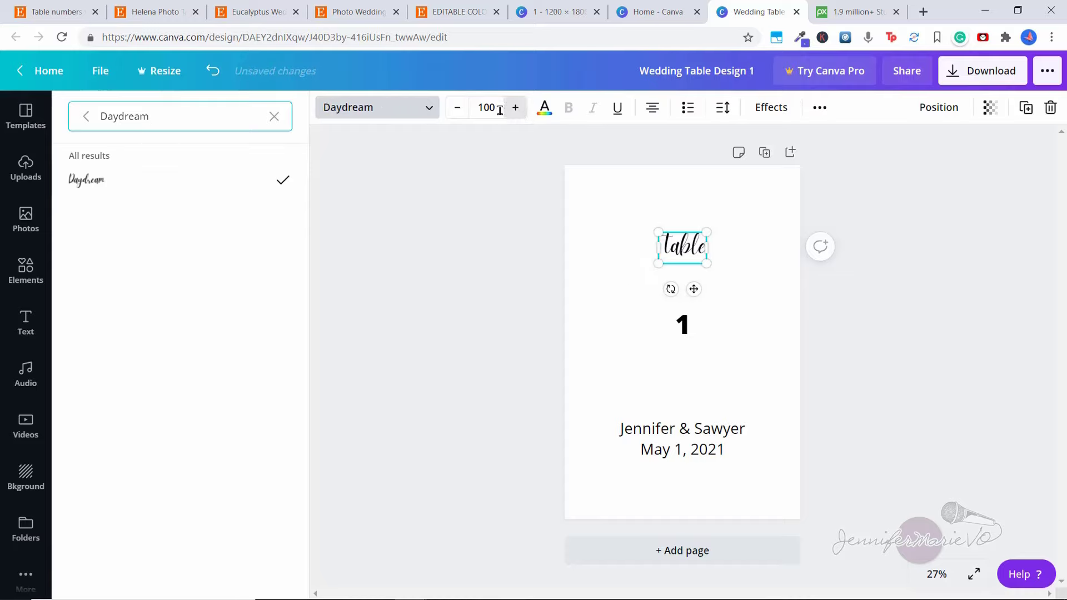
- Set the "Table" heading's font size to 280 and move it up, keeping it centred horizontally on the page
{"action": "left_click", "coordinate": [491, 109]}
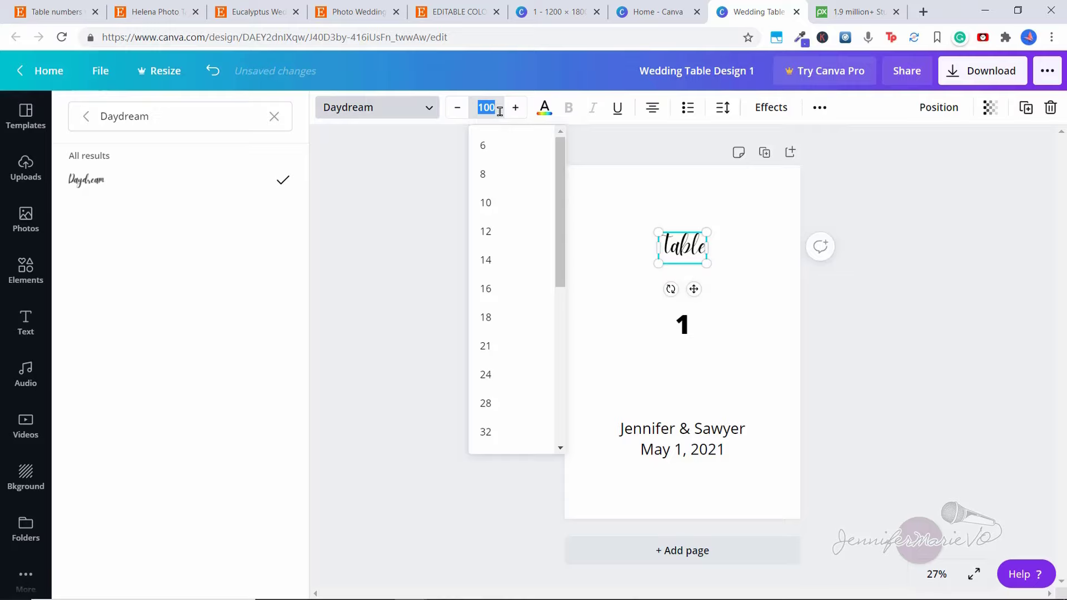
{"action": "type", "text": "280"}
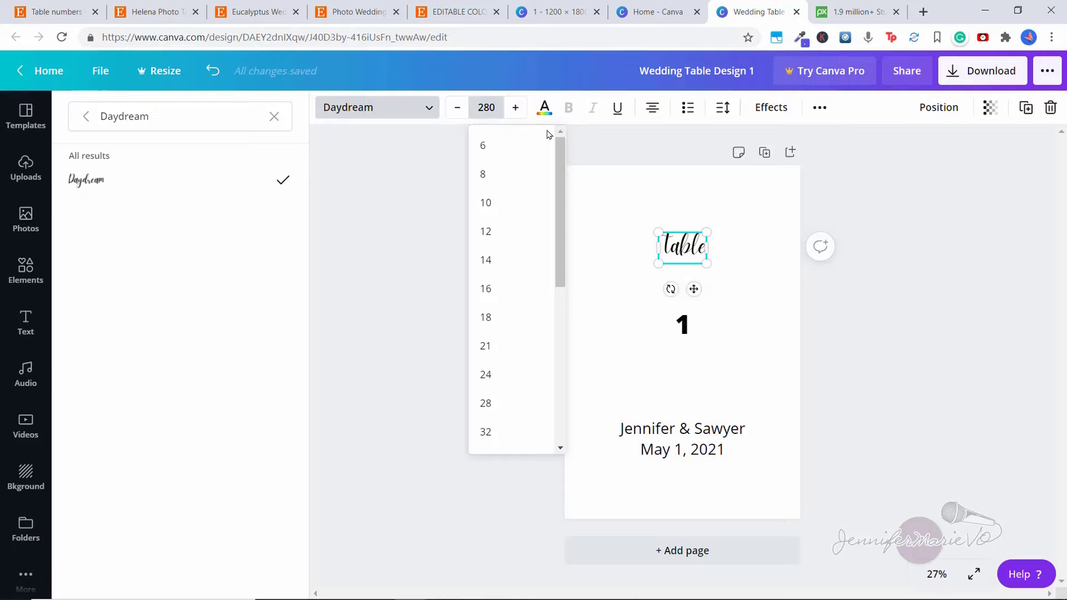
{"action": "key", "text": "Return"}
{"action": "left_click_drag", "start_coordinate": [697, 229], "coordinate": [698, 198]}
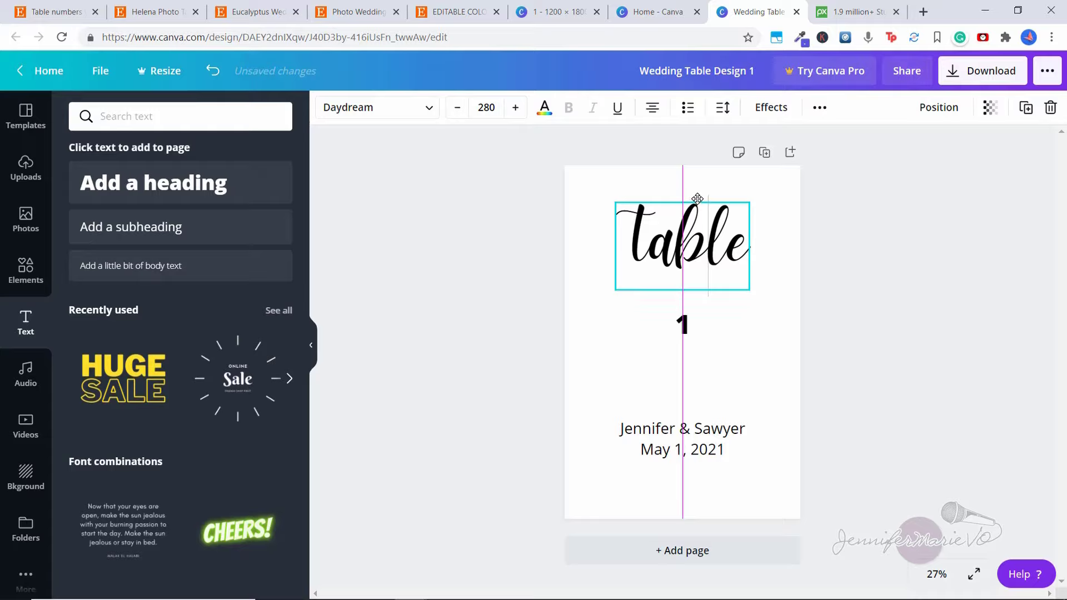
{"action": "mouse_move", "coordinate": [697, 199]}
{"action": "left_mouse_down"}
{"action": "mouse_move", "coordinate": [683, 199]}
{"action": "mouse_move", "coordinate": [698, 200]}
{"action": "left_mouse_up"}
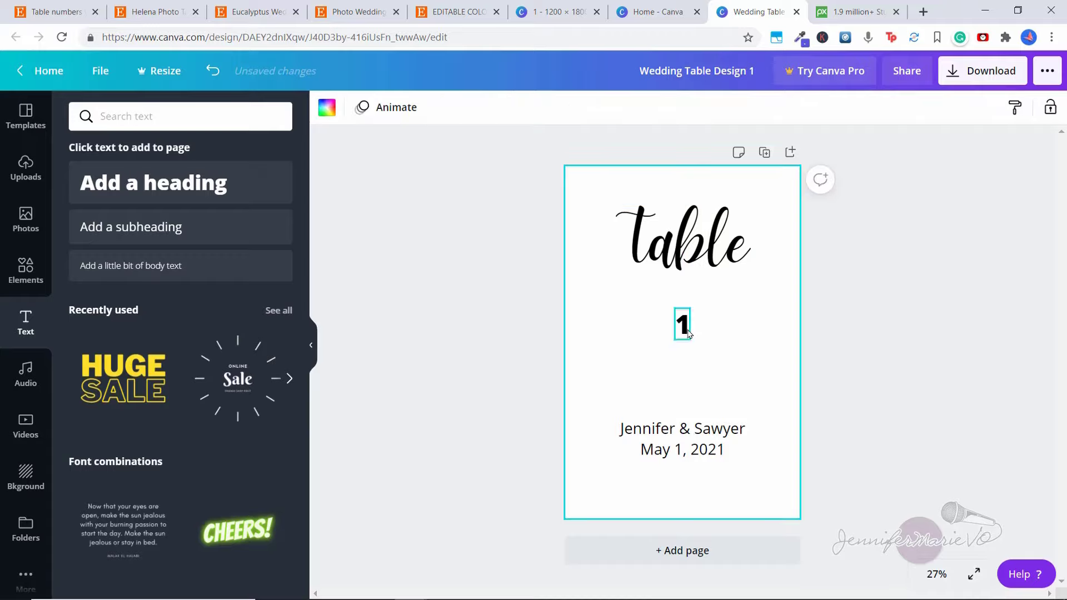
- Change the number "1" to the Daydream font and set its size to 700
{"action": "left_click", "coordinate": [688, 330]}
{"action": "left_click", "coordinate": [425, 114]}
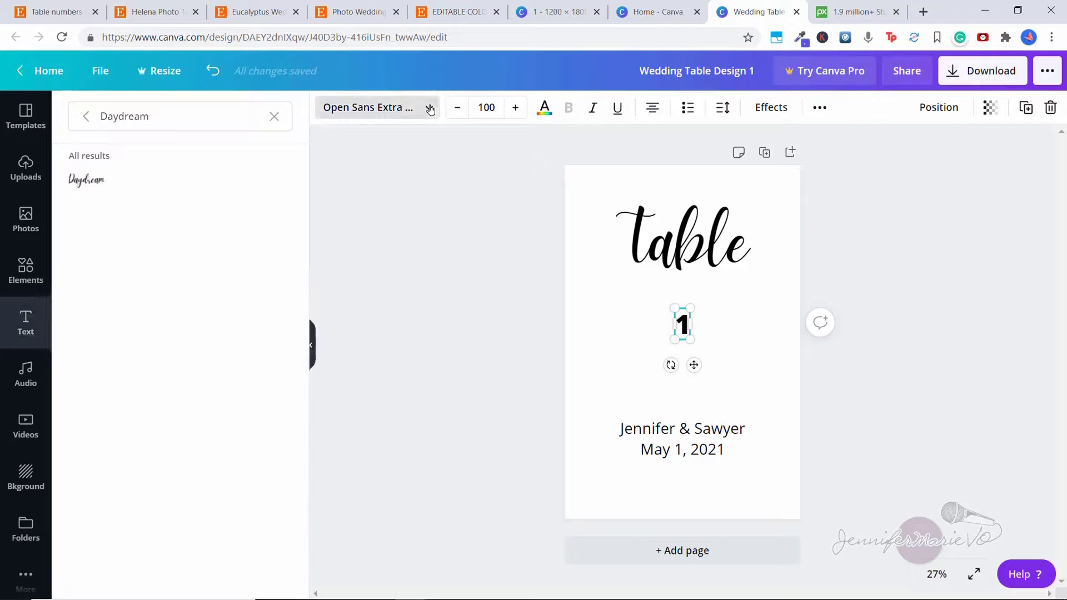
{"action": "left_click", "coordinate": [108, 181]}
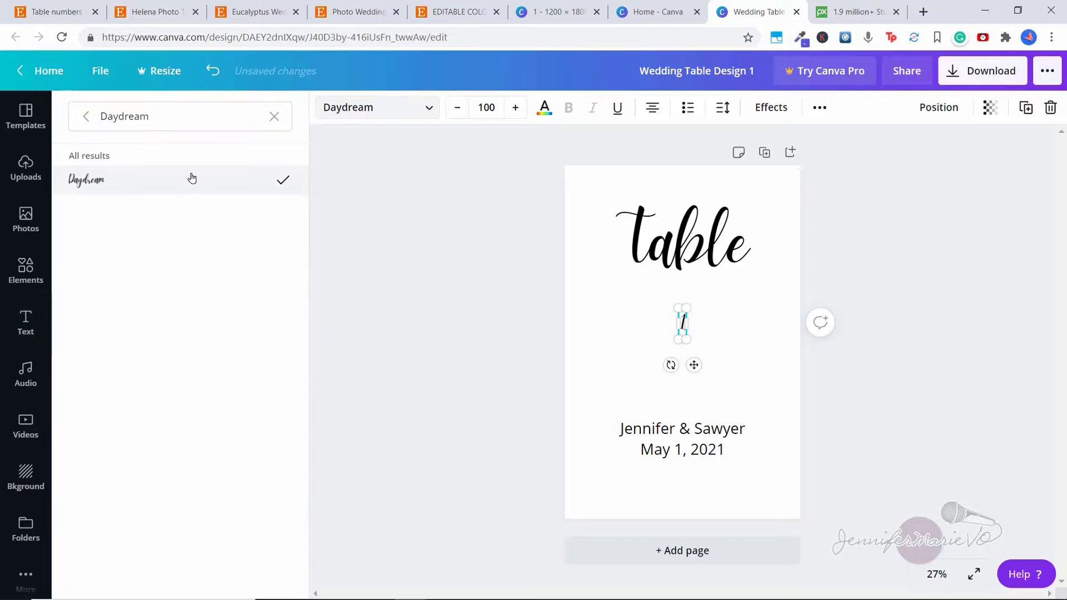
{"action": "left_click", "coordinate": [499, 109]}
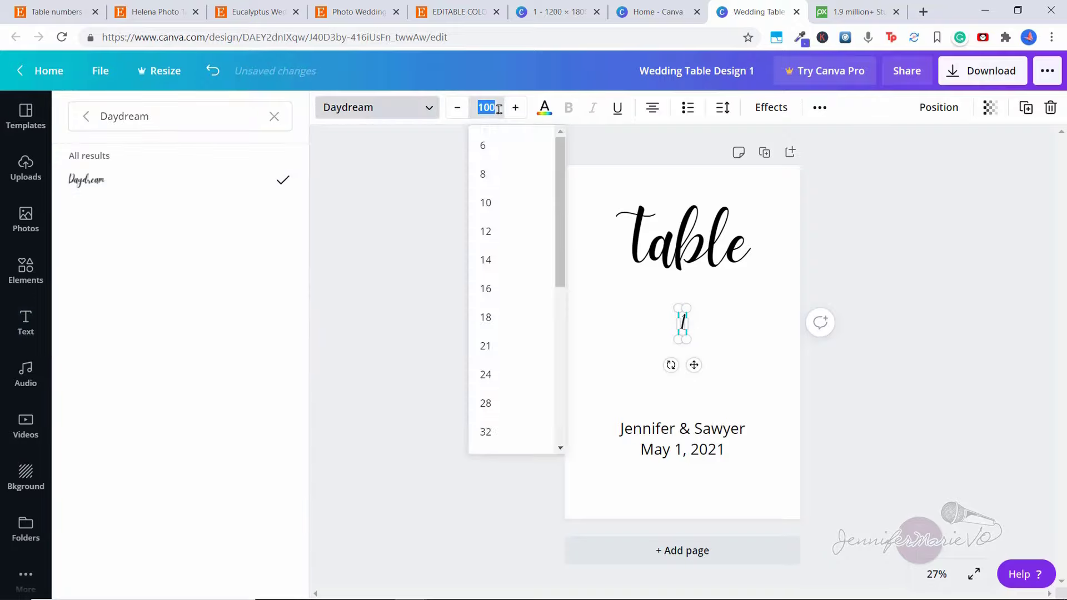
{"action": "type", "text": "700"}
{"action": "key", "text": "Return"}
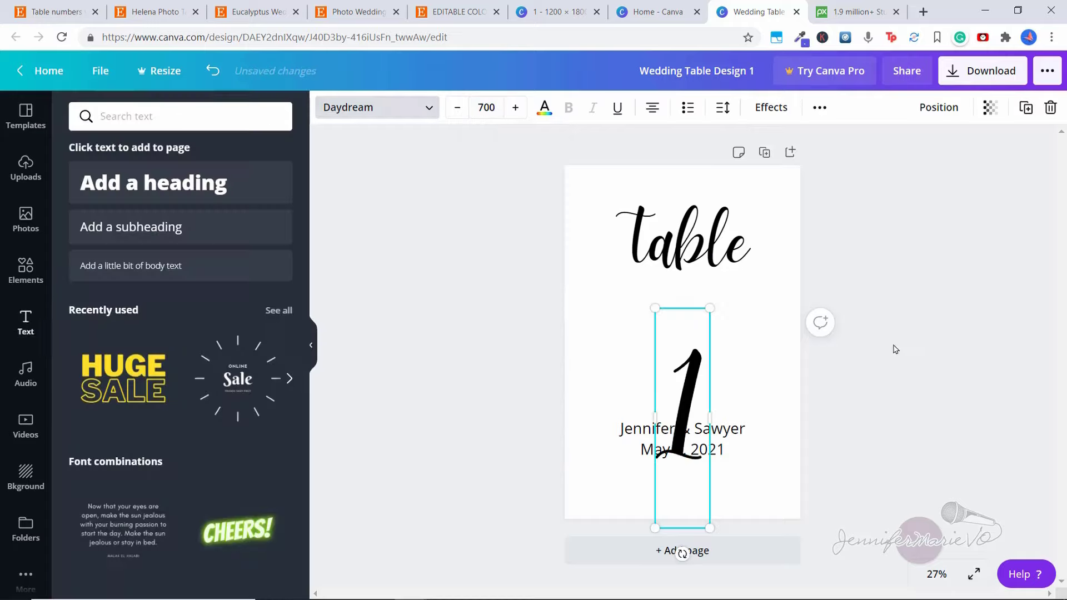
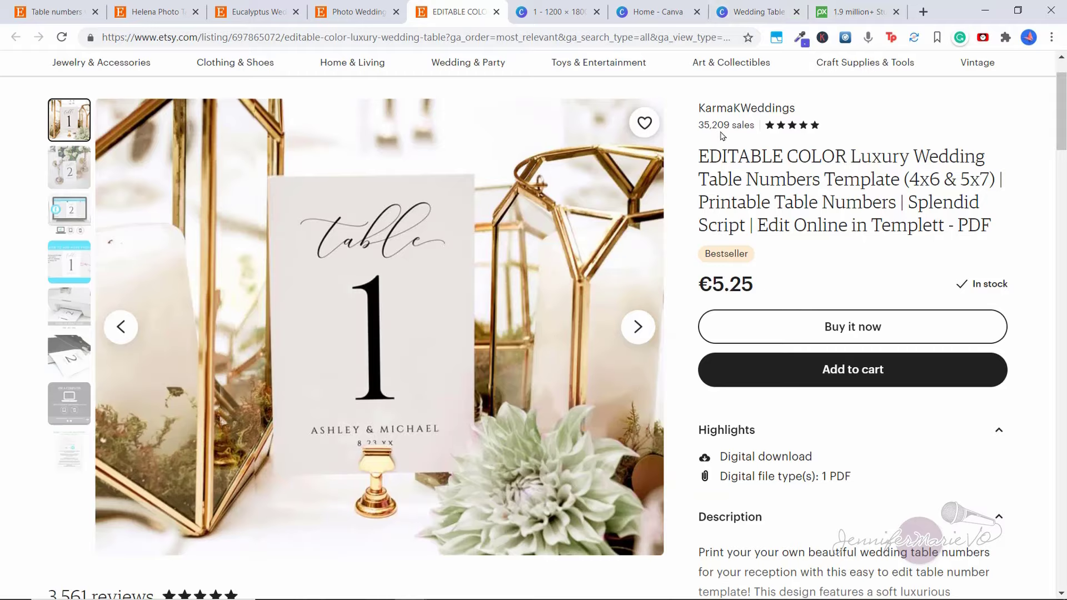
- Return to the Canva design from the Etsy sample, switch to Pixabay, and search for "plant" images
{"action": "left_click", "coordinate": [754, 10]}
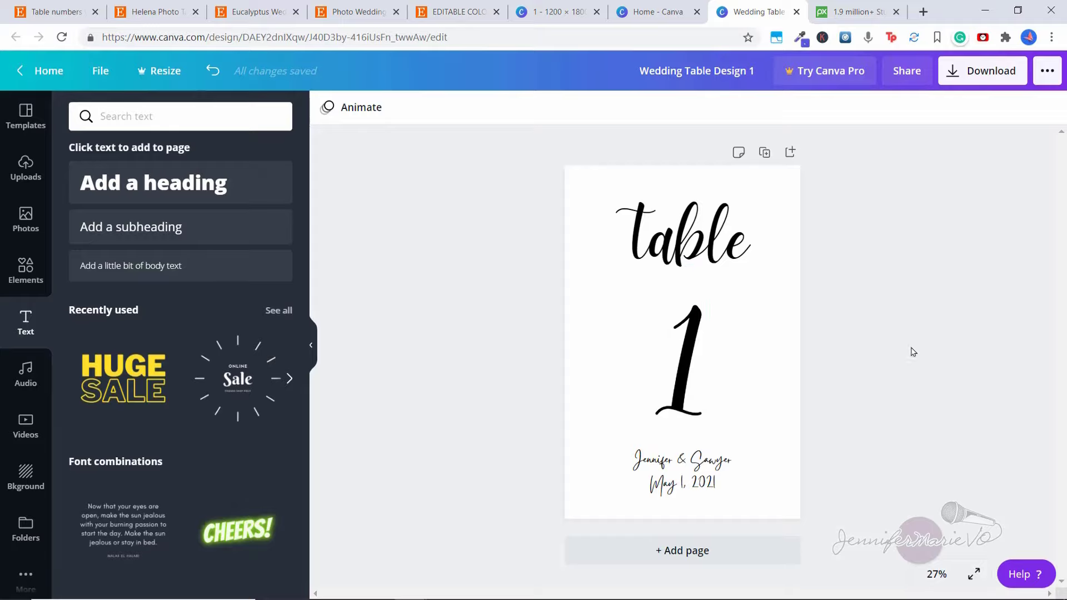
{"action": "left_click", "coordinate": [859, 11]}
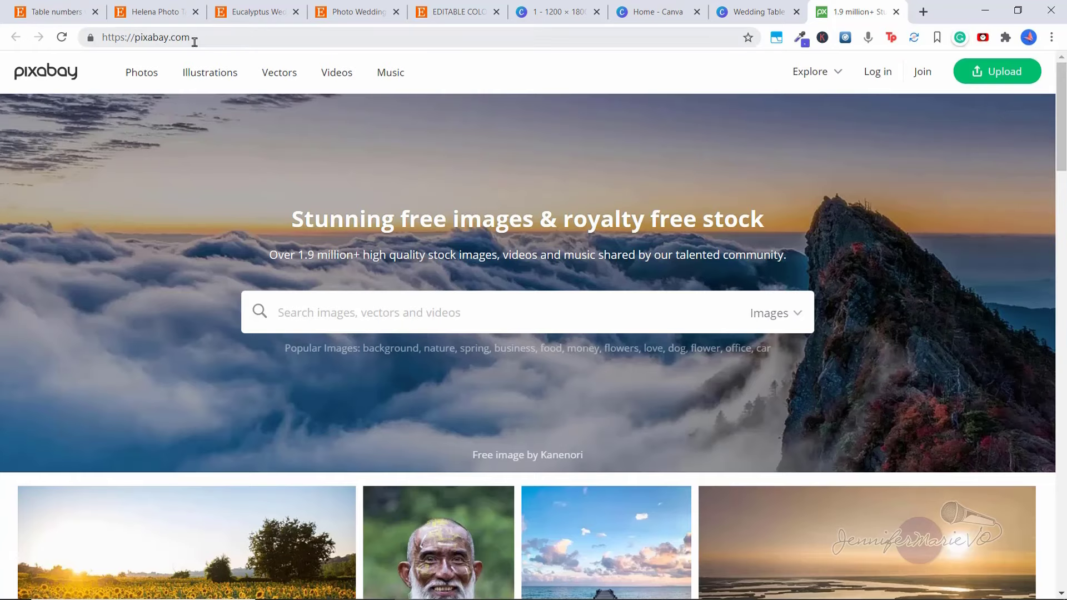
{"action": "left_click", "coordinate": [363, 304]}
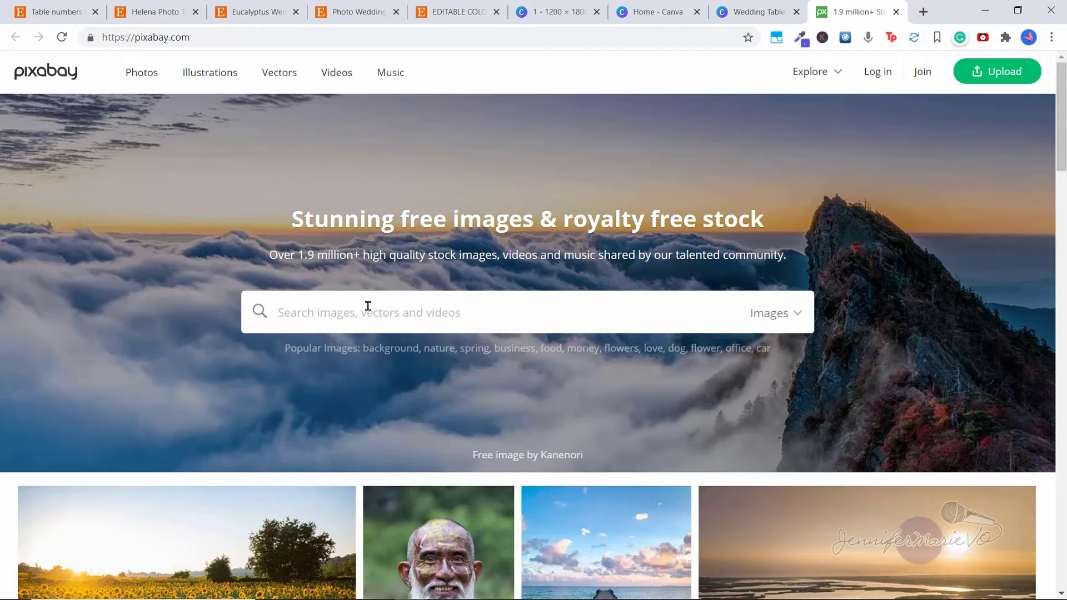
{"action": "type", "text": "plant"}
{"action": "key", "text": "Return"}
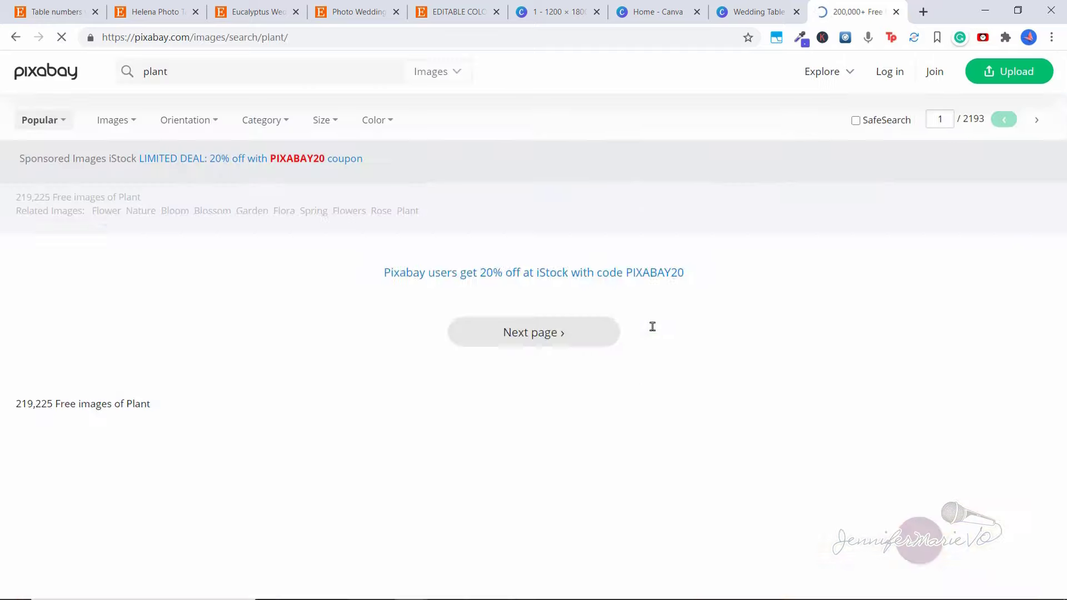
{"action": "scroll", "coordinate": [739, 83], "scroll_direction": "down", "scroll_amount": 19}
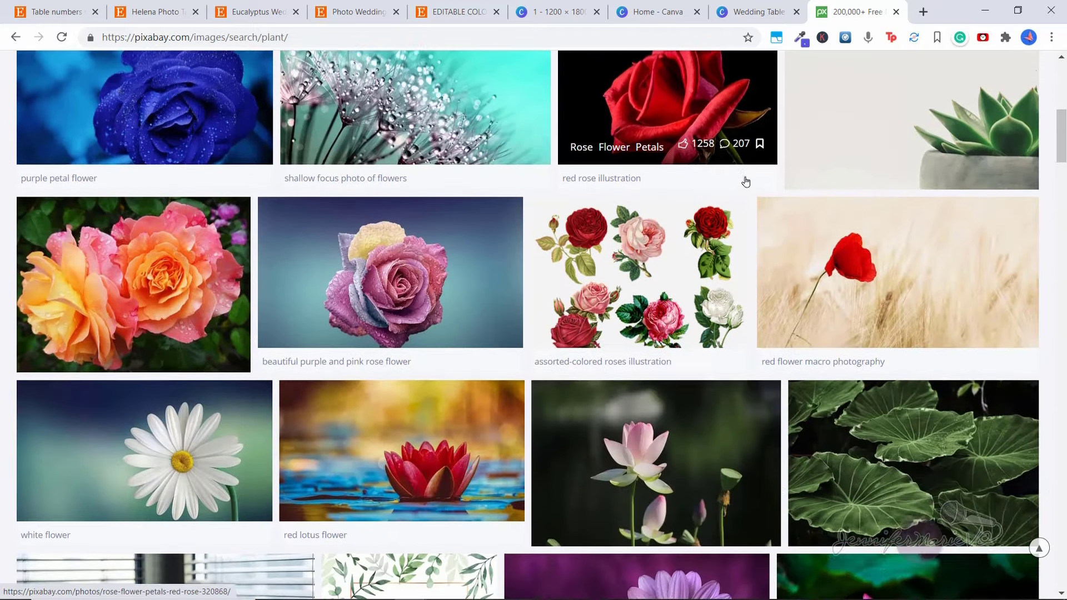
{"action": "scroll", "coordinate": [694, 181], "scroll_direction": "up", "scroll_amount": 19}
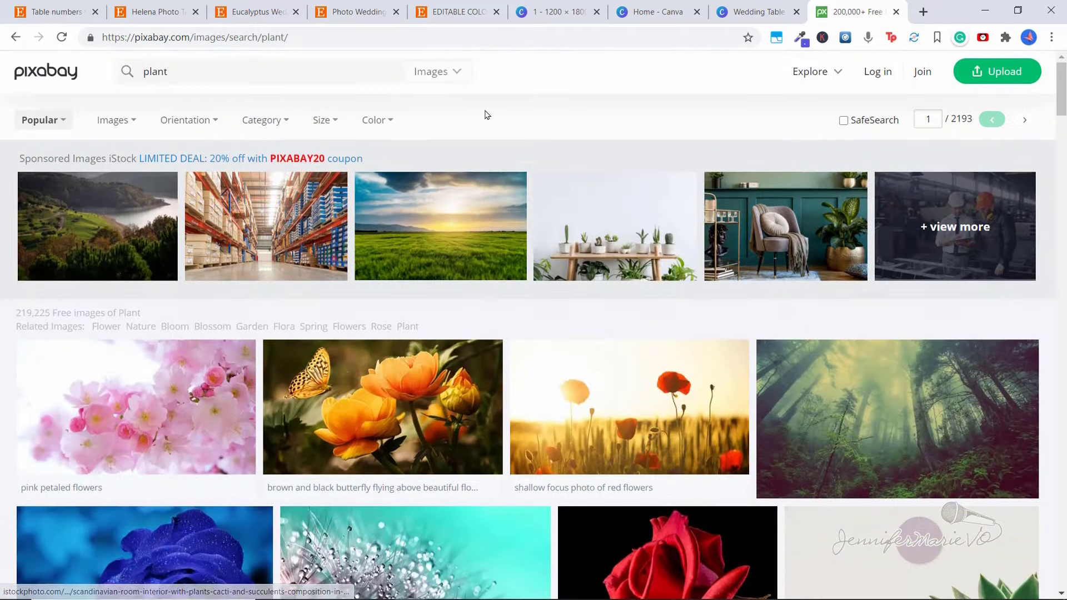
- Filter the plant results to illustrations and look through them for suitable artwork
{"action": "left_click", "coordinate": [451, 78]}
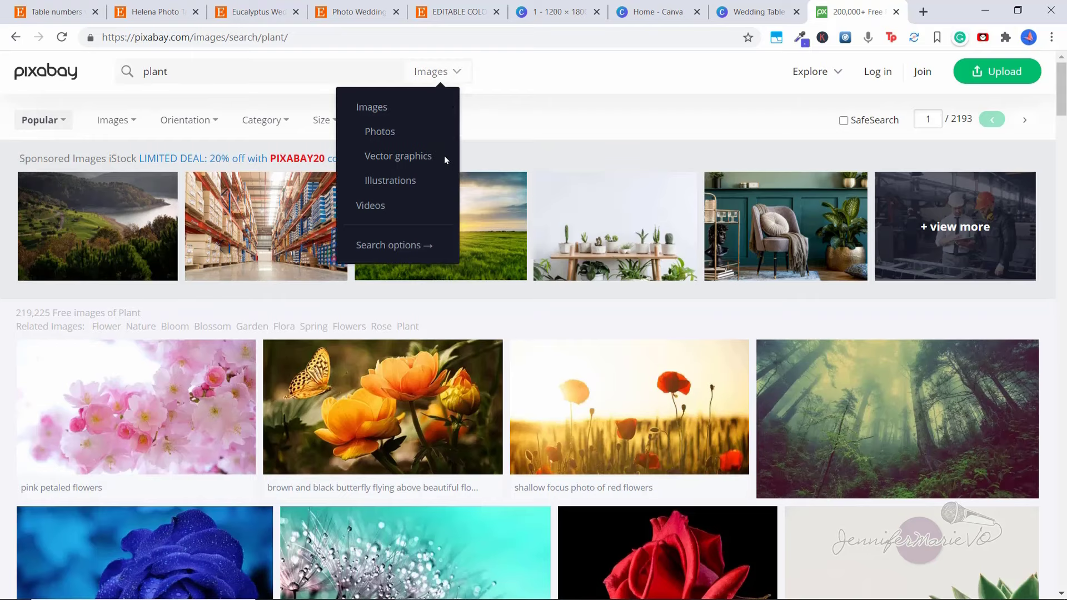
{"action": "left_click", "coordinate": [412, 185]}
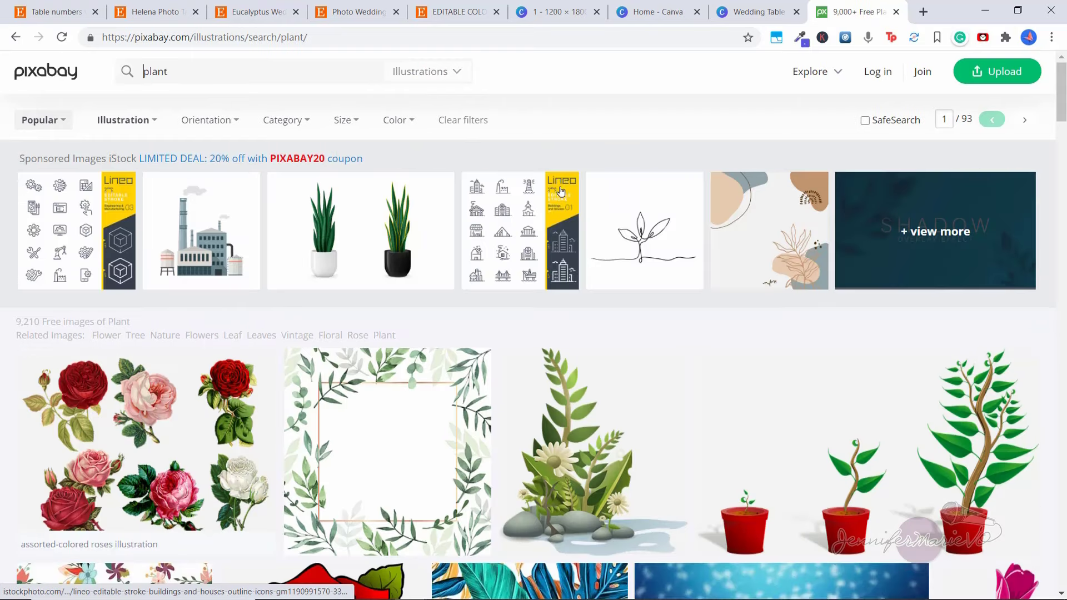
{"action": "scroll", "coordinate": [799, 372], "scroll_direction": "down", "scroll_amount": 18}
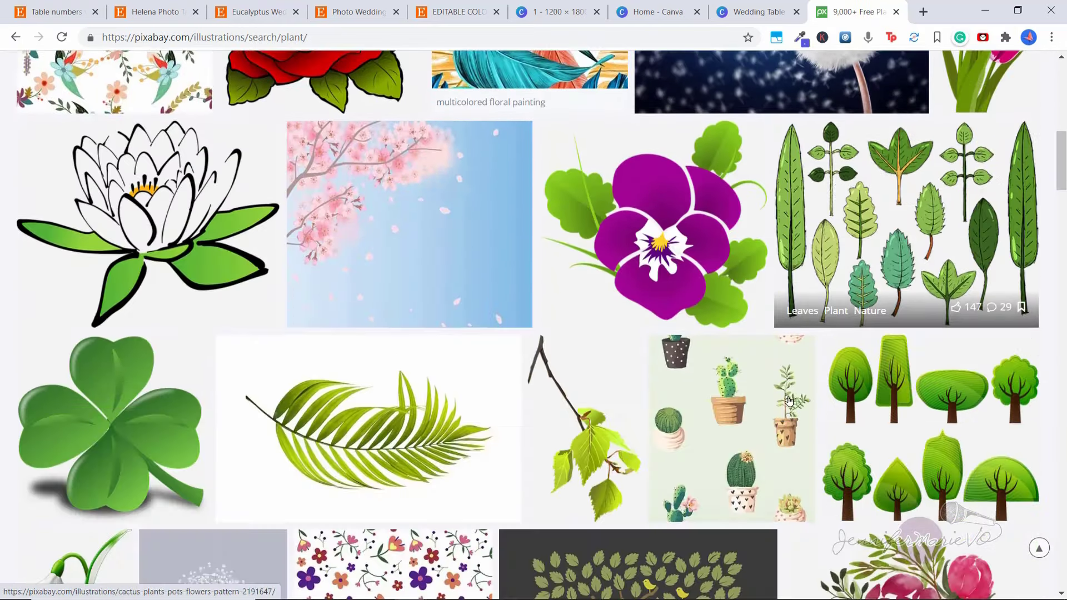
{"action": "scroll", "coordinate": [789, 400], "scroll_direction": "down", "scroll_amount": 6}
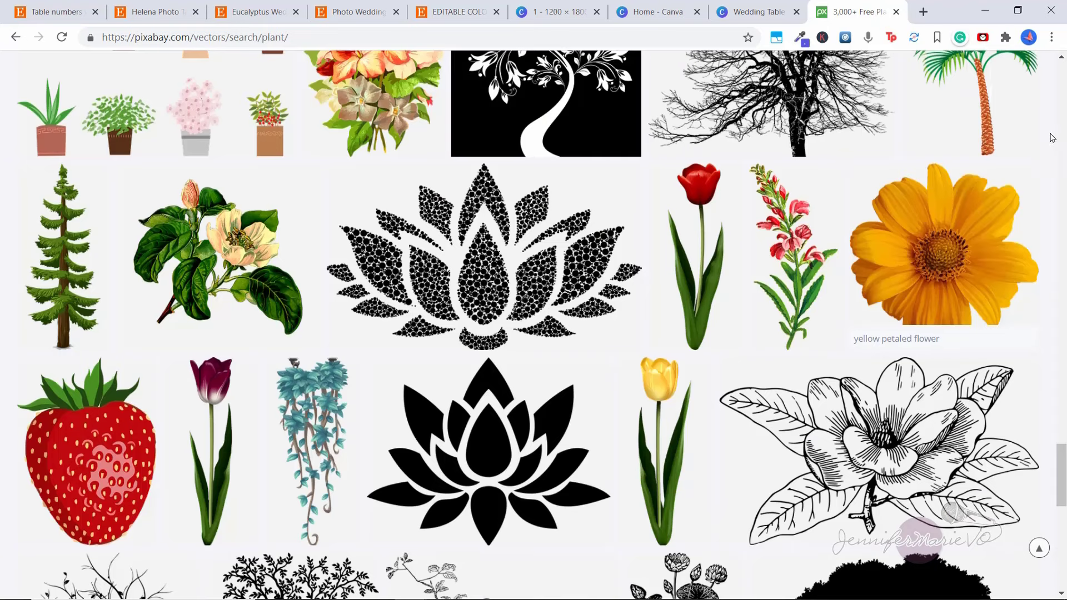
- From the plant vector graphics, download the red-flowered stem as a 640×1280 PNG, passing the captcha, and close the image preview
{"action": "left_click", "coordinate": [801, 209]}
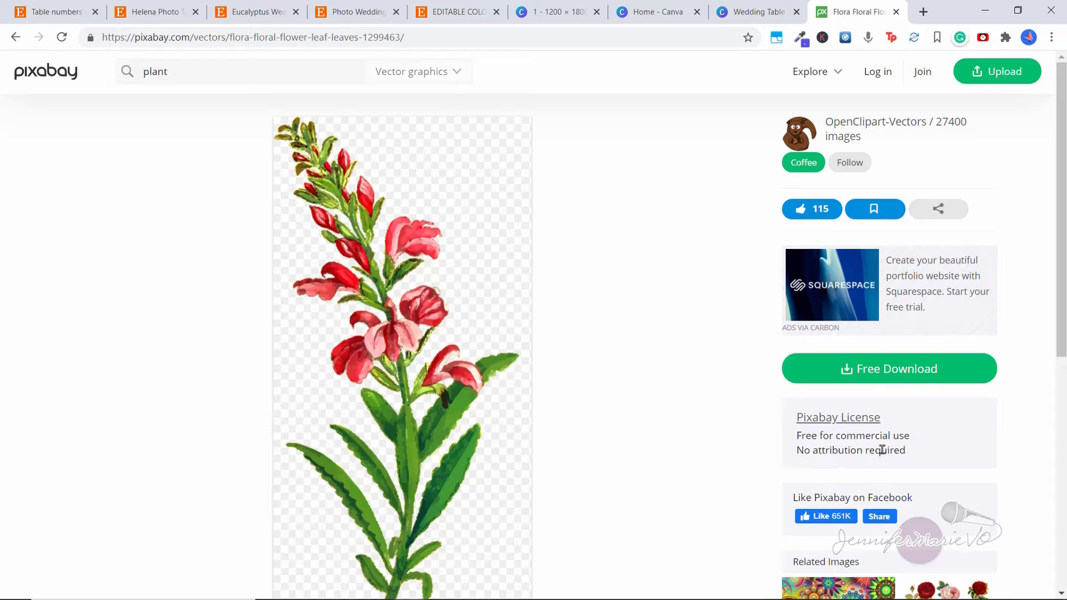
{"action": "left_click", "coordinate": [892, 378]}
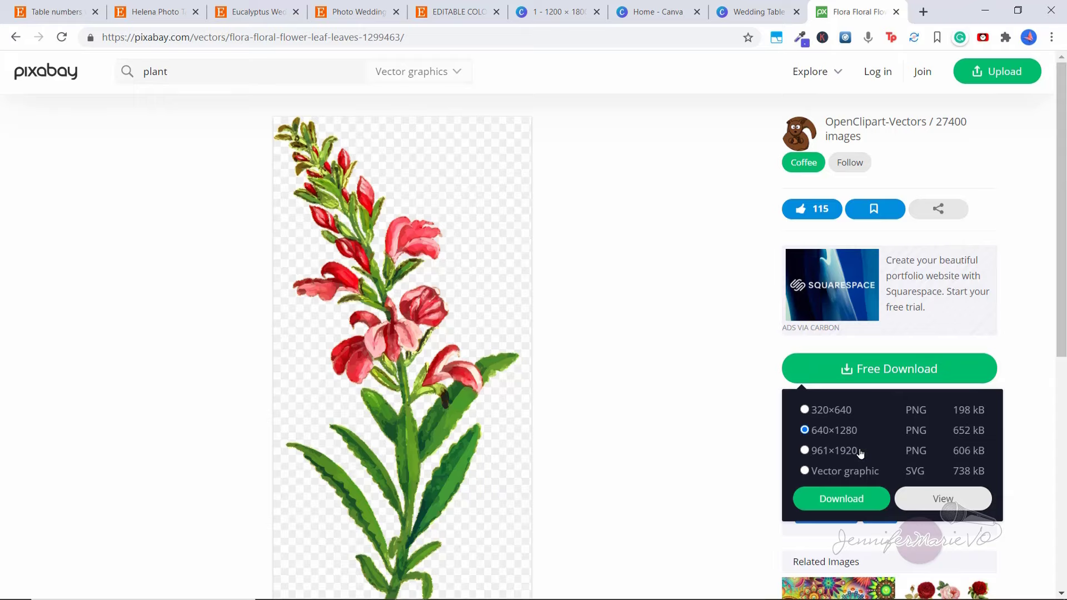
{"action": "left_click", "coordinate": [851, 499]}
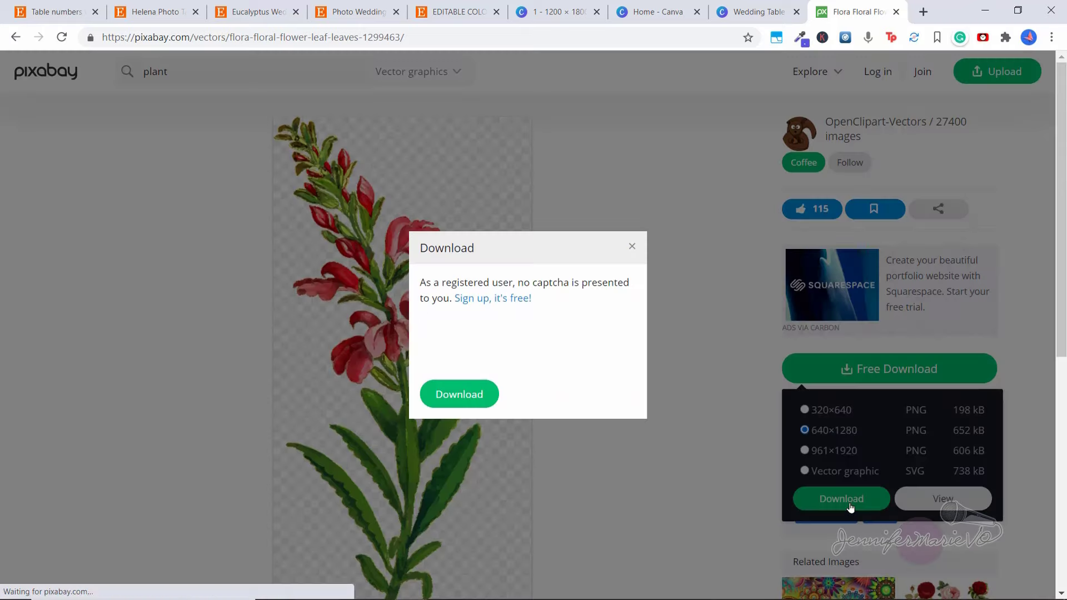
{"action": "left_click", "coordinate": [439, 339]}
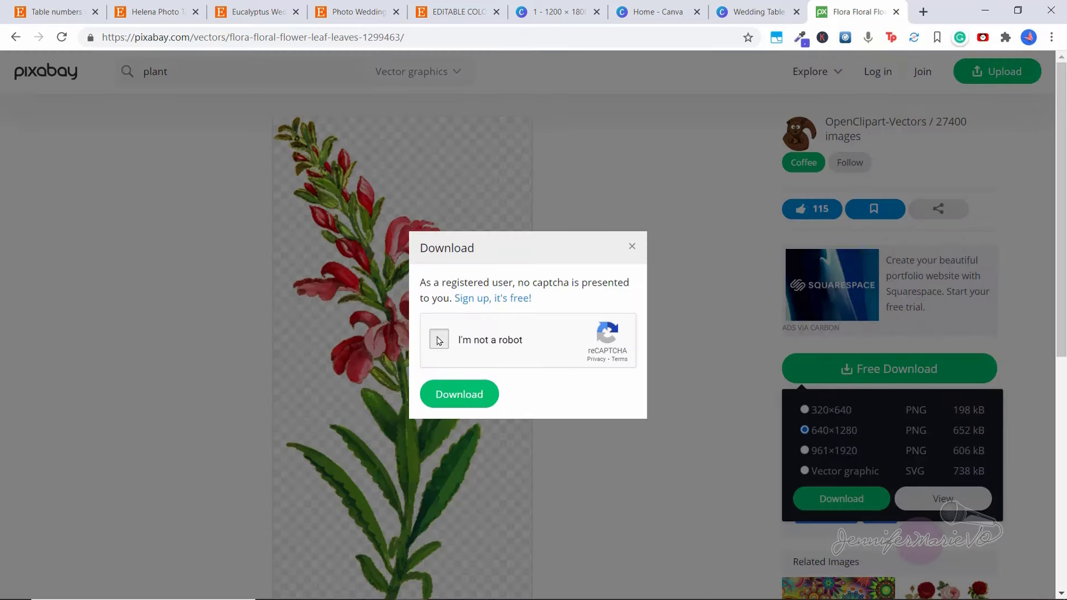
{"action": "left_click", "coordinate": [452, 396]}
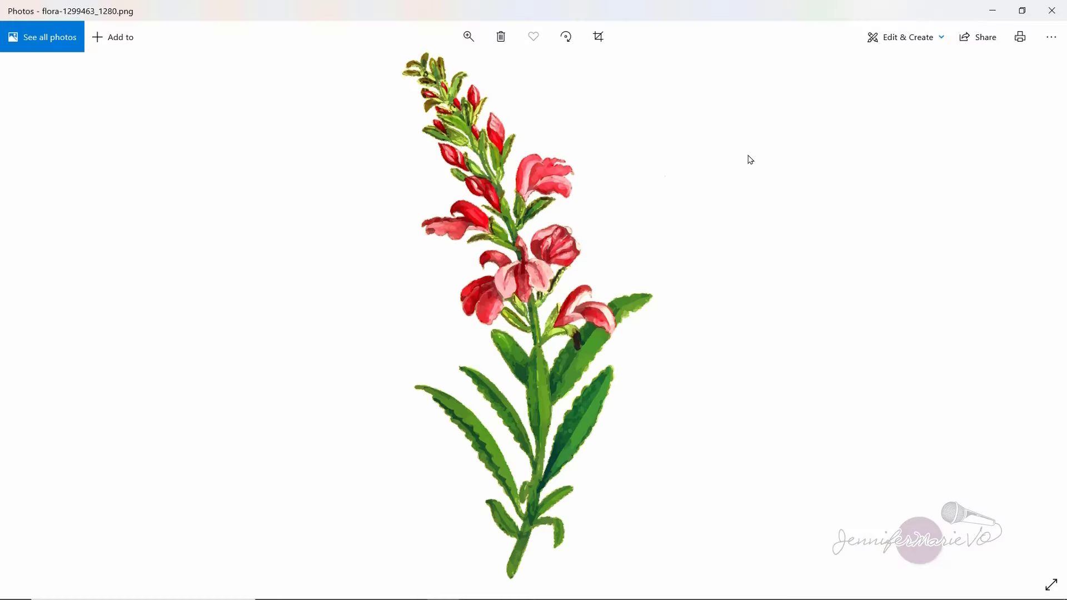
{"action": "left_click", "coordinate": [1061, 9]}
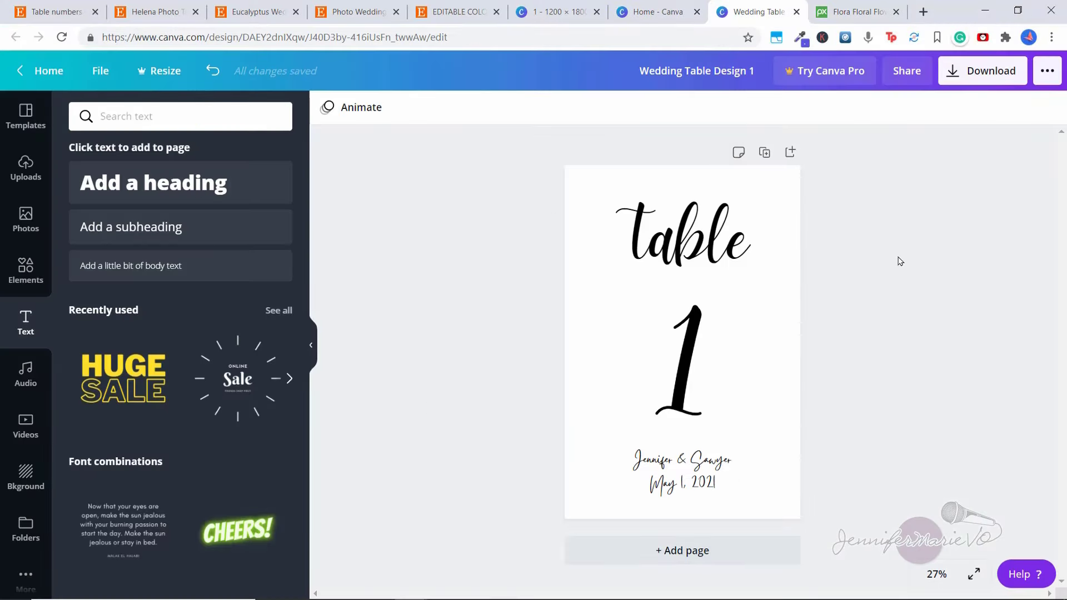
- Upload the flora-1299463_1280 image to the design's media from the computer's Downloads folder
{"action": "left_click", "coordinate": [25, 172]}
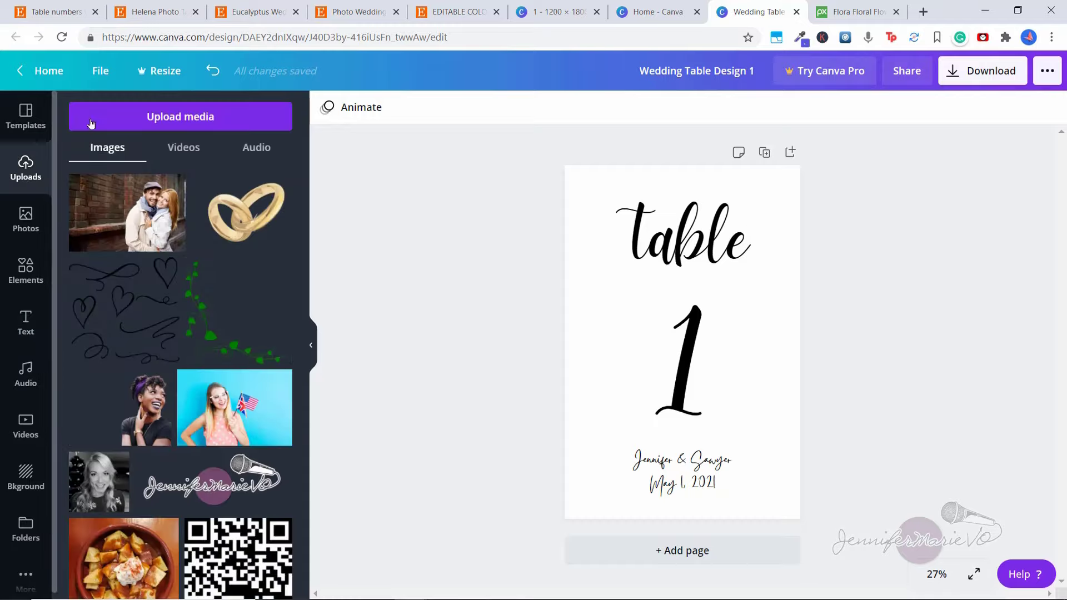
{"action": "left_click", "coordinate": [179, 117]}
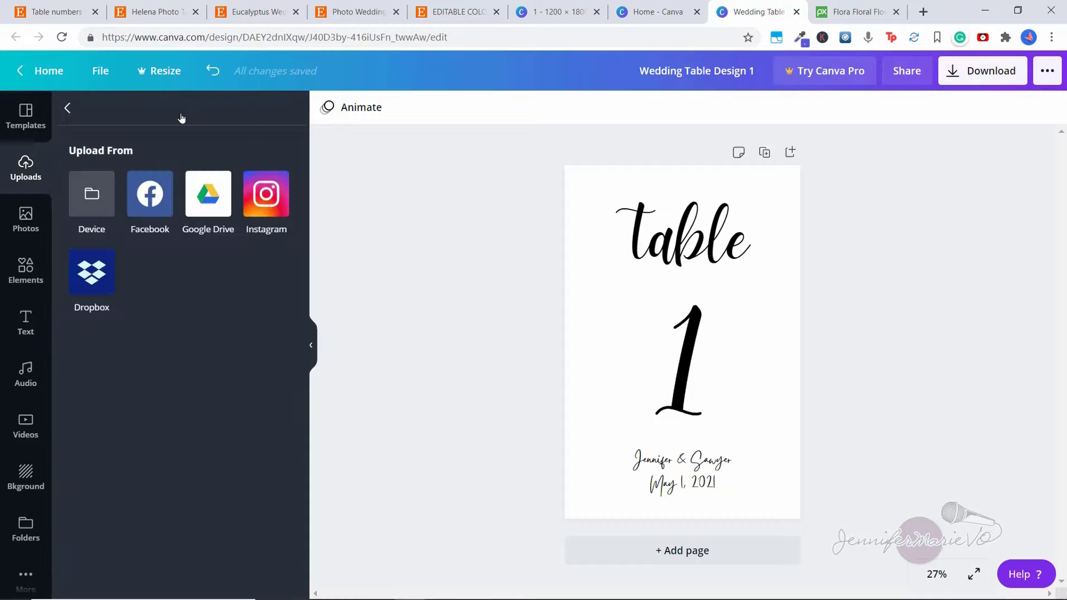
{"action": "left_click", "coordinate": [99, 205]}
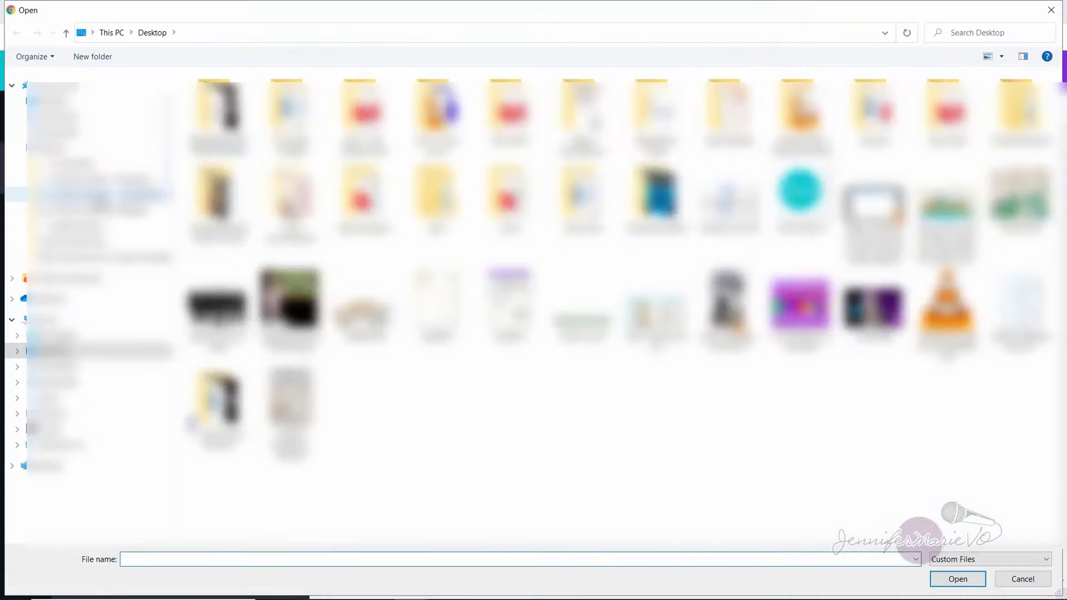
{"action": "left_click", "coordinate": [55, 116]}
{"action": "left_click", "coordinate": [864, 478]}
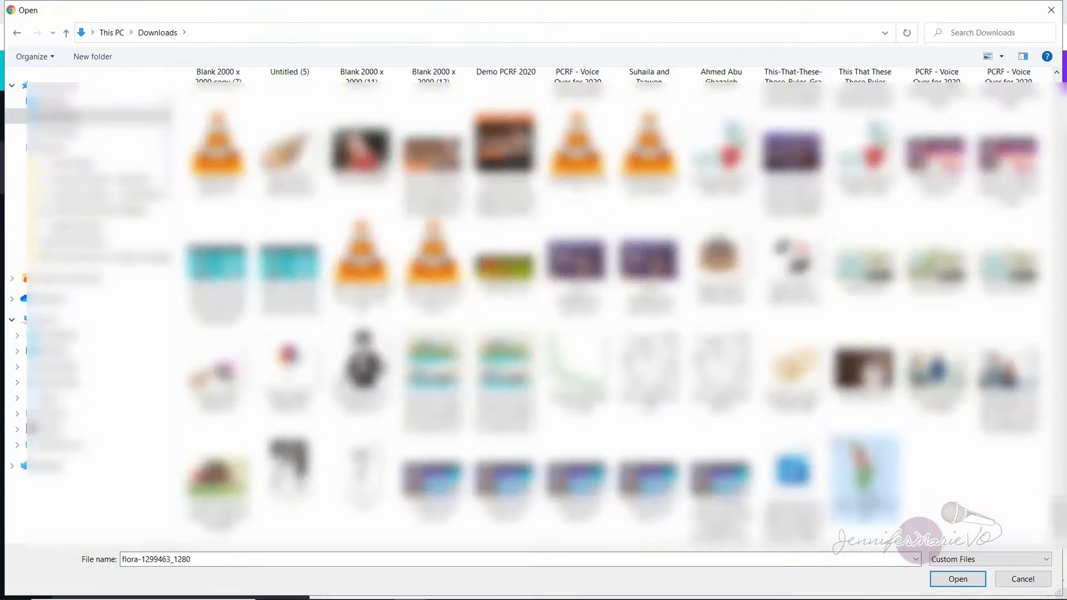
{"action": "left_click", "coordinate": [952, 580]}
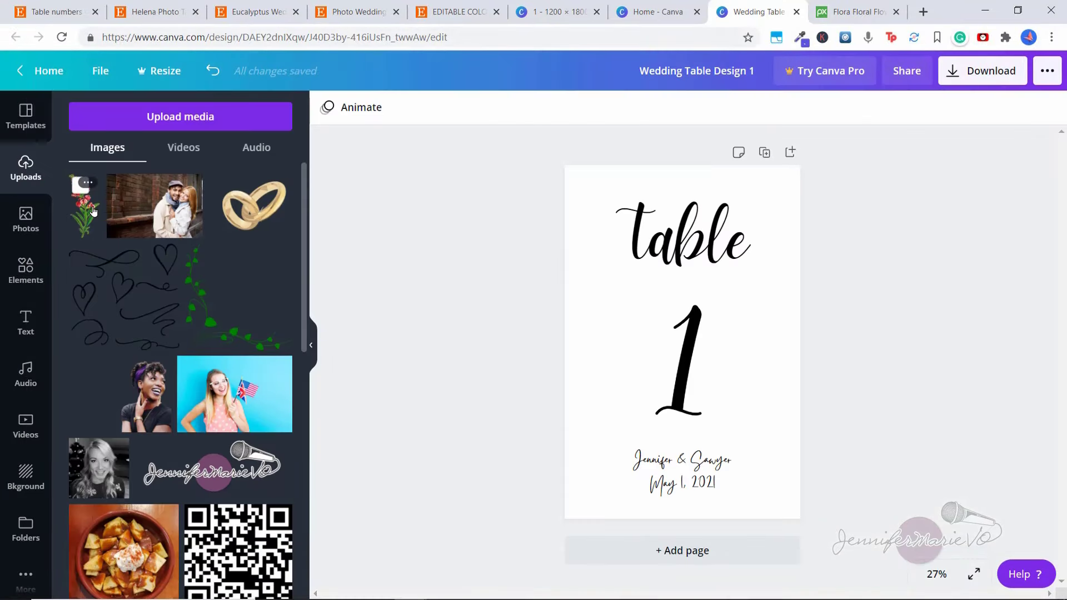
- Place the uploaded red-flowered stem in the card's upper-right corner and bring it to the front
{"action": "left_click_drag", "start_coordinate": [93, 211], "coordinate": [710, 263]}
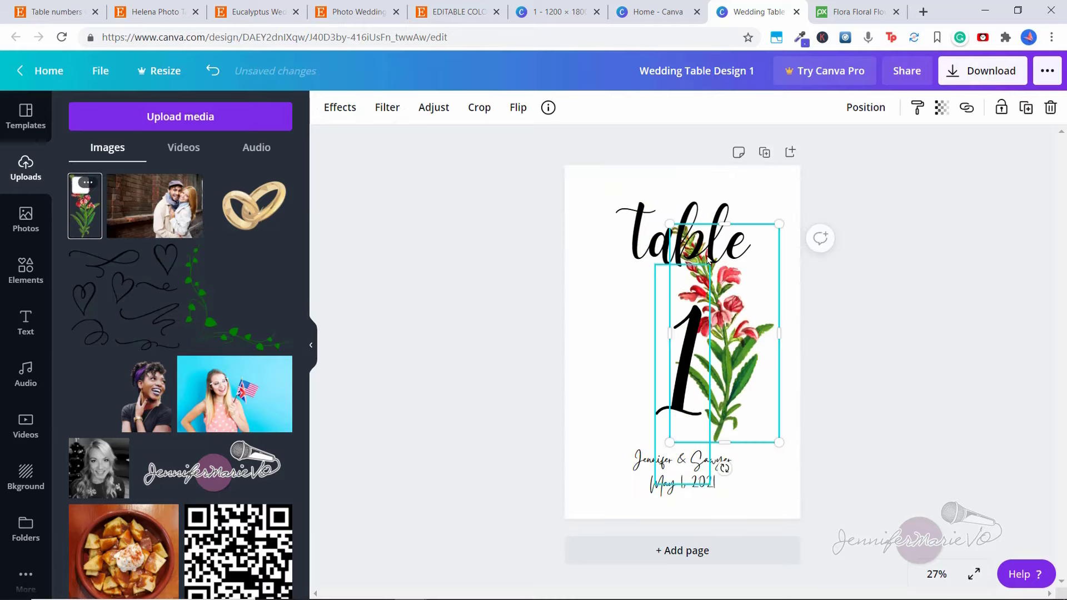
{"action": "left_click_drag", "start_coordinate": [742, 323], "coordinate": [766, 286]}
{"action": "right_click", "coordinate": [766, 286]}
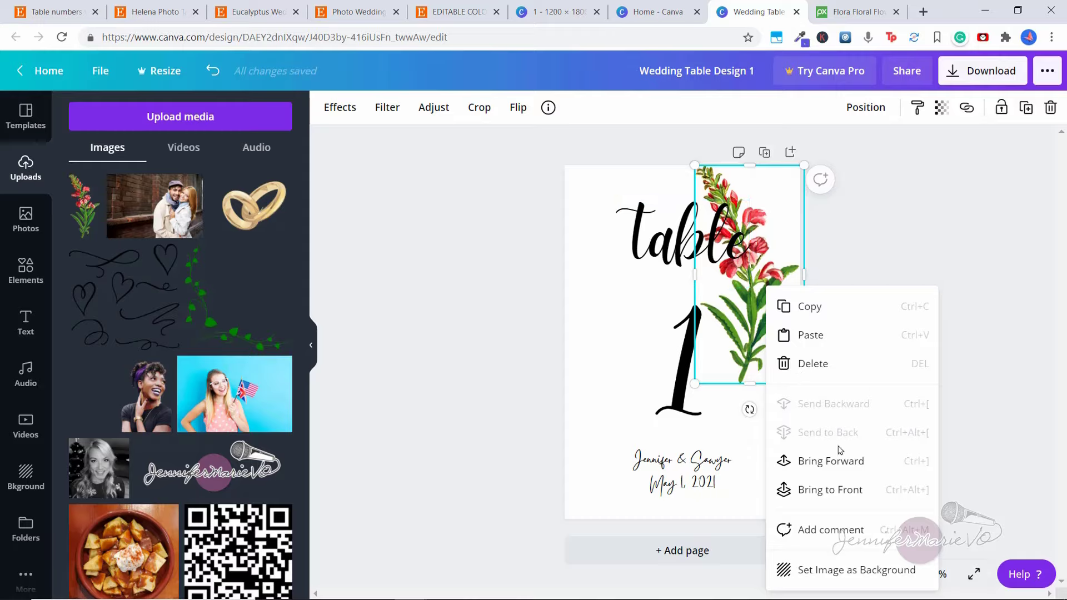
{"action": "left_click", "coordinate": [842, 491]}
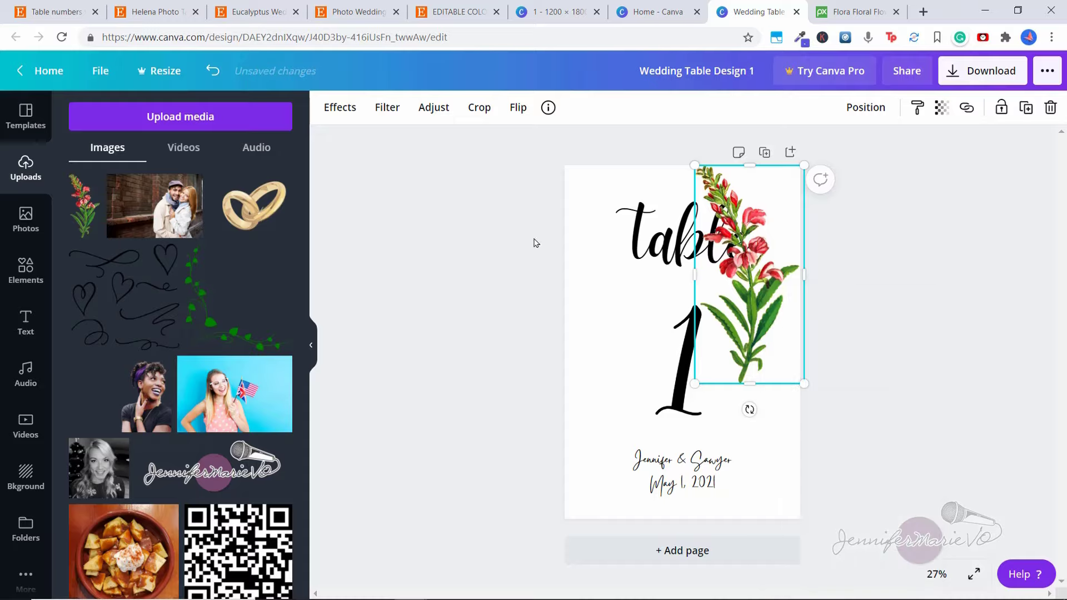
- Send the flower stem to the back behind the text and shift it slightly past the card's right edge
{"action": "right_click", "coordinate": [765, 299]}
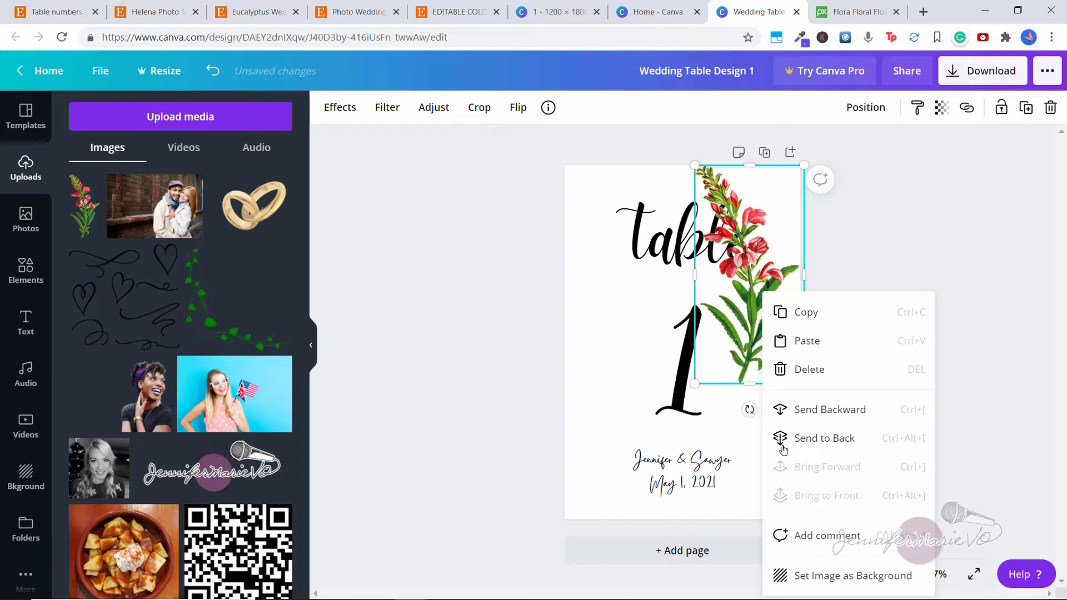
{"action": "left_click", "coordinate": [816, 441]}
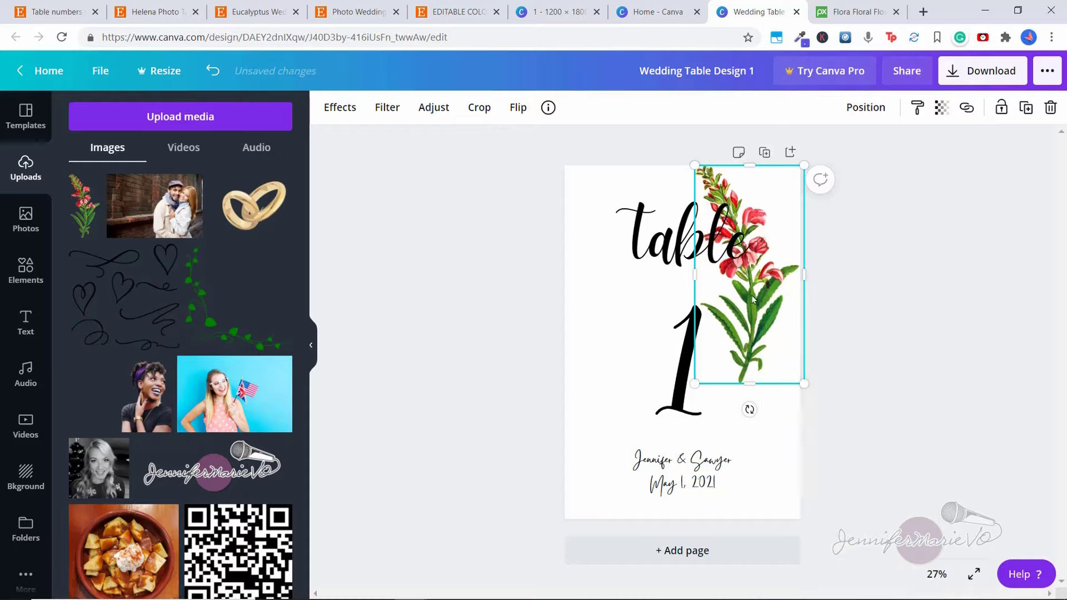
{"action": "left_click_drag", "start_coordinate": [763, 317], "coordinate": [779, 316]}
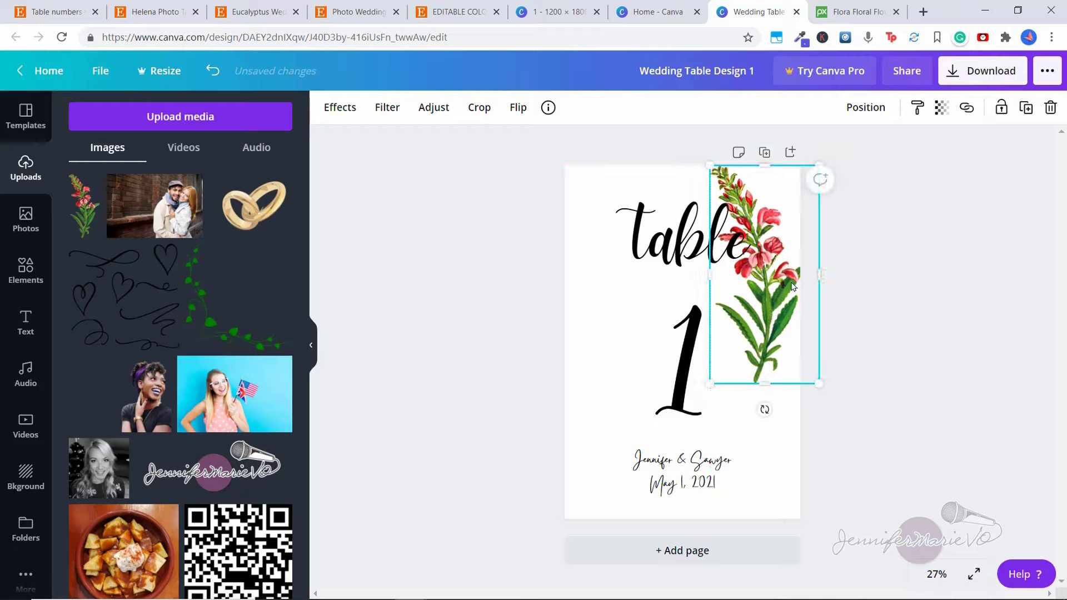
{"action": "left_click", "coordinate": [872, 302]}
- Look through the image effects available for the flower stem, including Duotone, ColorMix and Slice
{"action": "left_click", "coordinate": [795, 259]}
{"action": "left_click", "coordinate": [342, 111]}
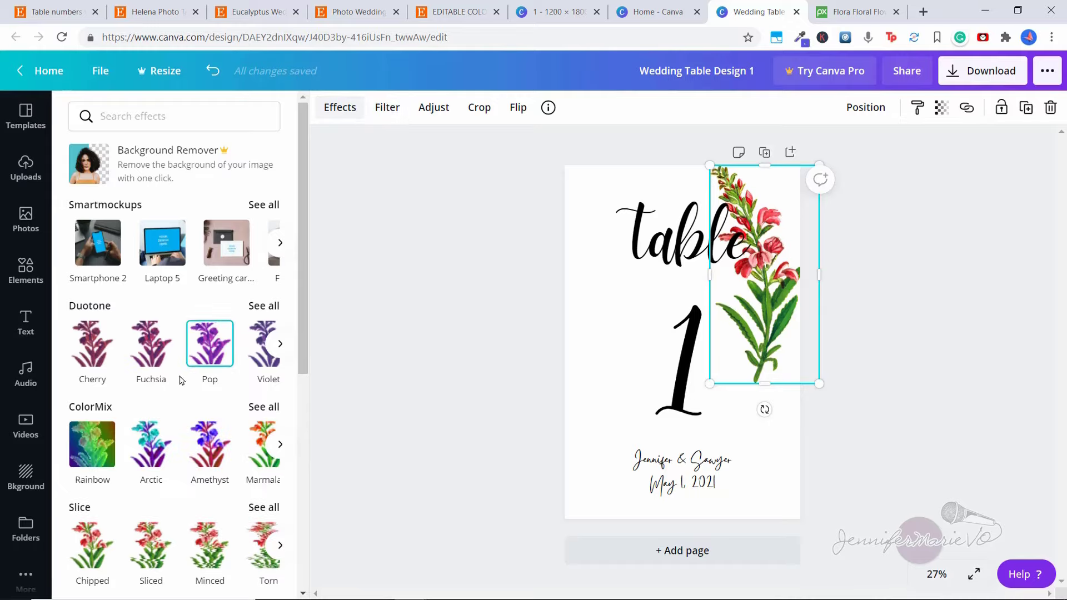
{"action": "scroll", "coordinate": [203, 375], "scroll_direction": "down", "scroll_amount": 3}
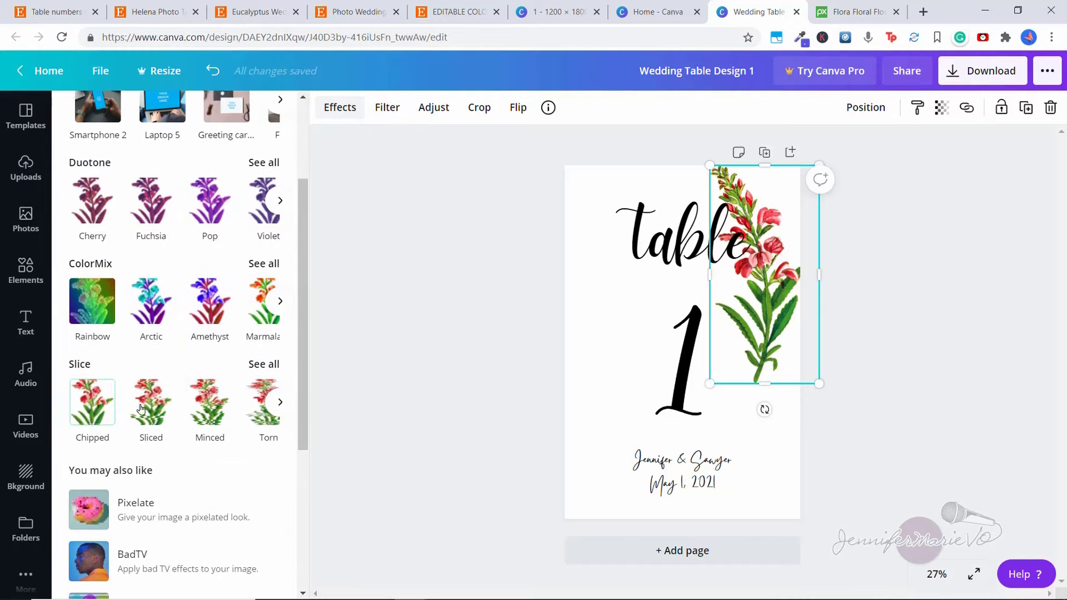
{"action": "scroll", "coordinate": [118, 407], "scroll_direction": "down", "scroll_amount": 3}
{"action": "scroll", "coordinate": [153, 415], "scroll_direction": "up", "scroll_amount": 5}
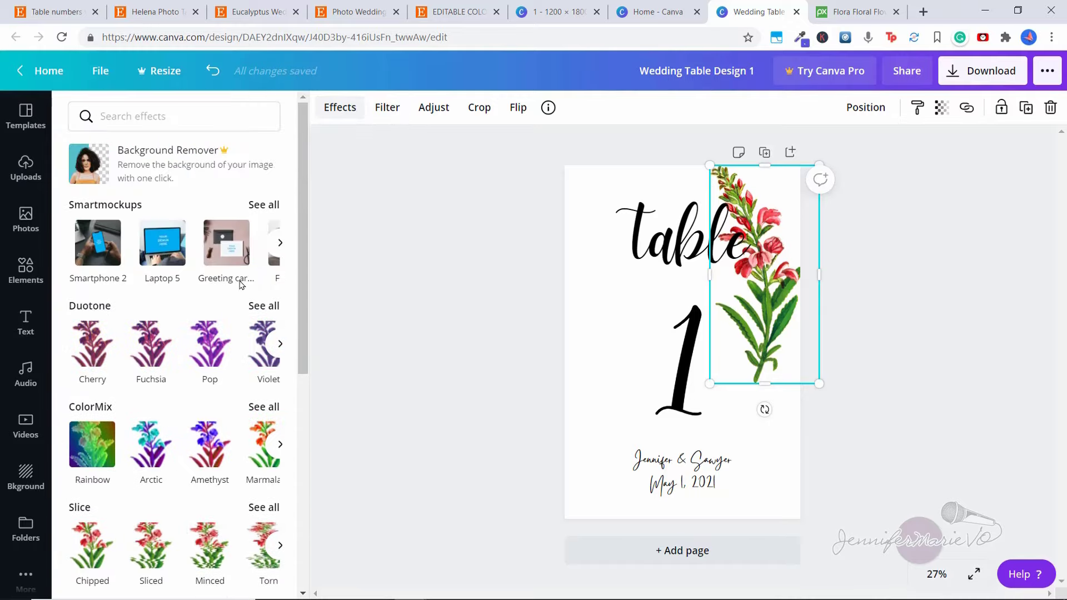
- Try the Festive, Summer, Cali, Retro, Whimsical (intensity 40) and Drama filters on the flower stem
{"action": "left_click", "coordinate": [384, 108]}
{"action": "left_click", "coordinate": [214, 157]}
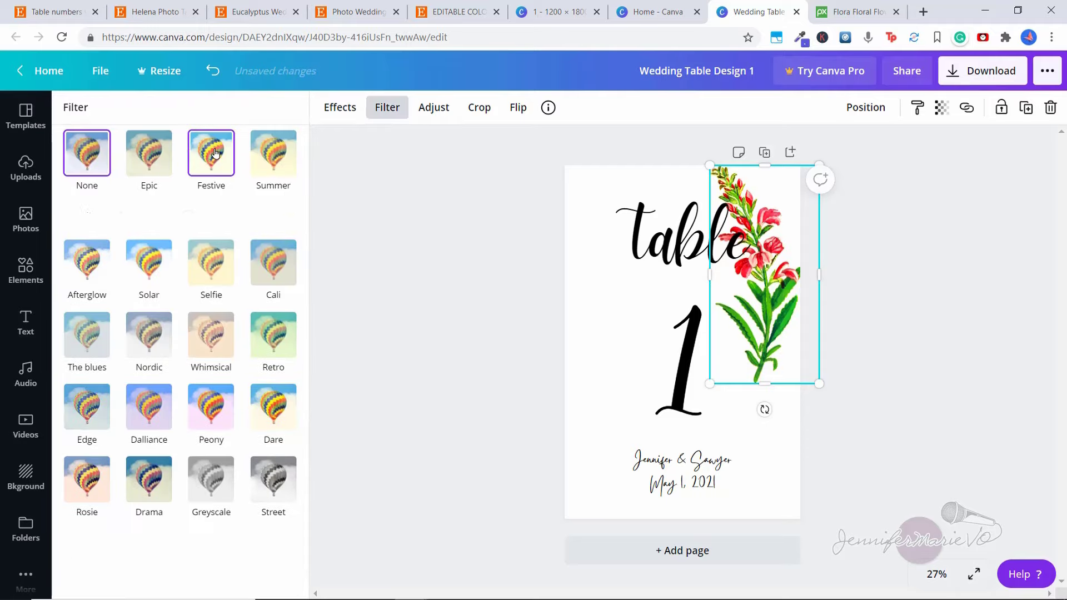
{"action": "left_click", "coordinate": [290, 165]}
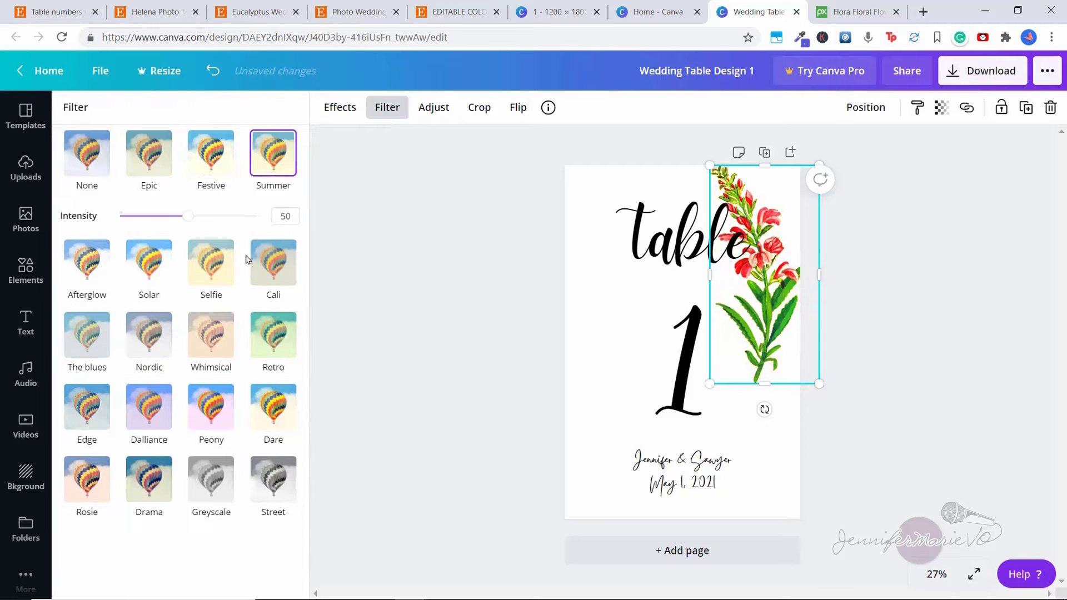
{"action": "left_click", "coordinate": [266, 263]}
{"action": "left_click", "coordinate": [228, 338]}
{"action": "left_click", "coordinate": [264, 342]}
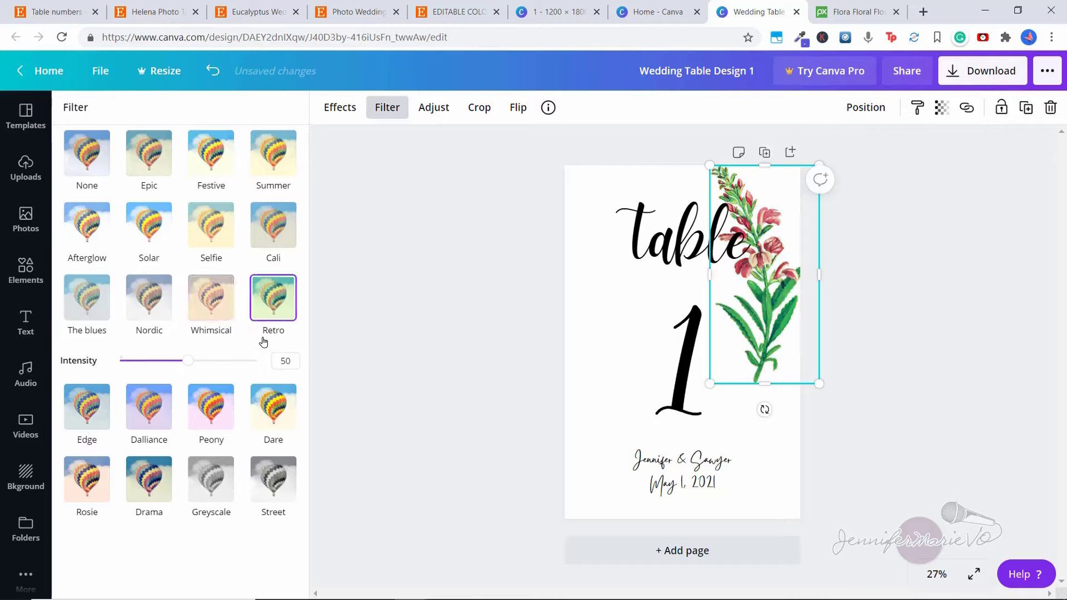
{"action": "left_click", "coordinate": [228, 318]}
{"action": "mouse_move", "coordinate": [188, 361]}
{"action": "left_mouse_down"}
{"action": "mouse_move", "coordinate": [234, 362]}
{"action": "mouse_move", "coordinate": [157, 362]}
{"action": "mouse_move", "coordinate": [174, 361]}
{"action": "left_mouse_up"}
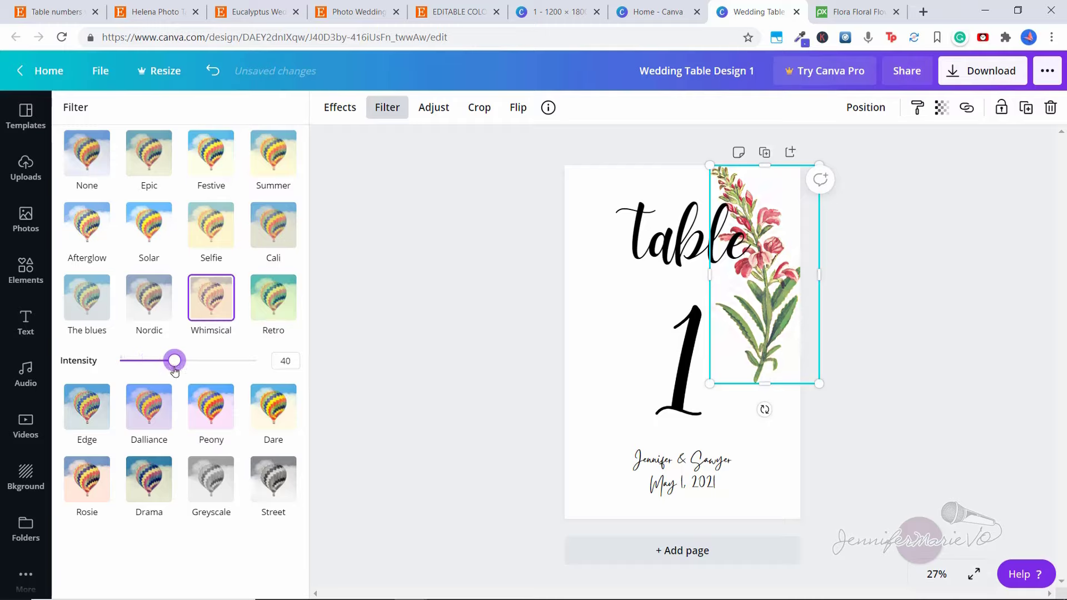
{"action": "left_click", "coordinate": [161, 517]}
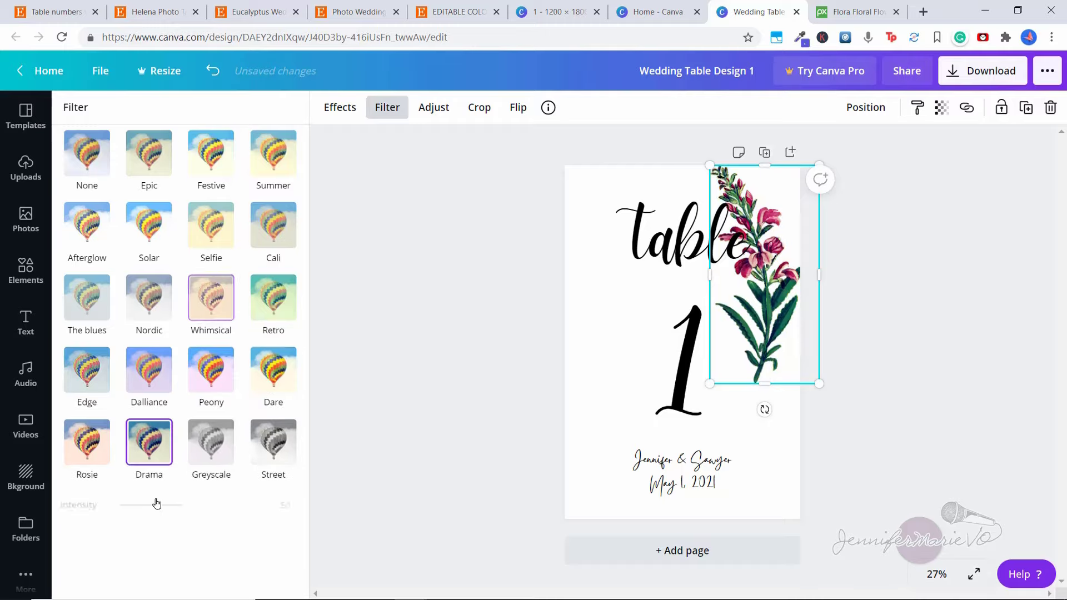
- Apply the Greyscale filter to the flower stem with an intensity of 70
{"action": "left_click", "coordinate": [216, 468]}
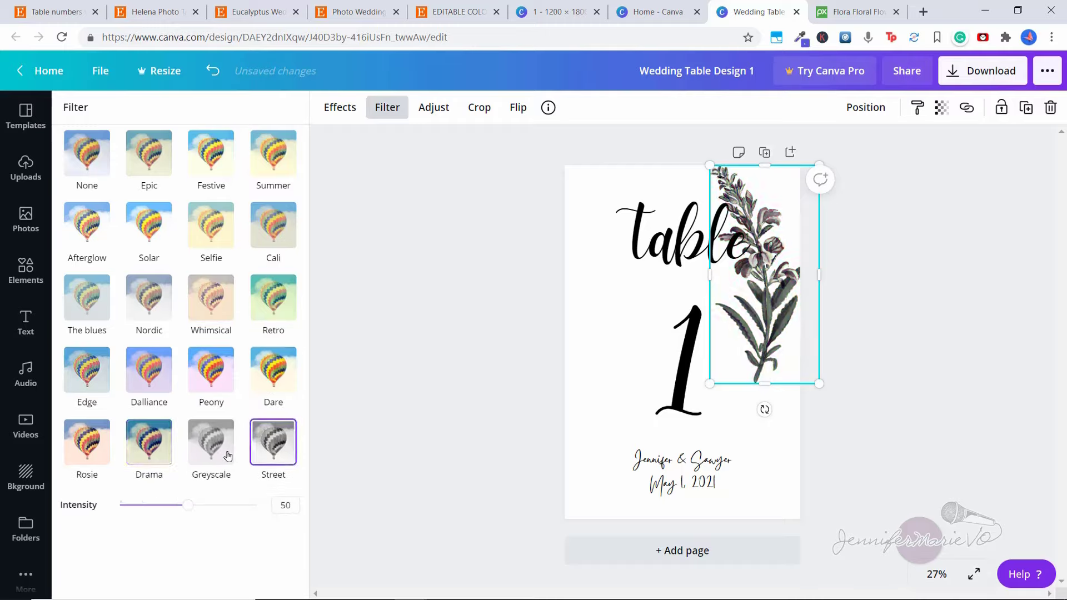
{"action": "left_click_drag", "start_coordinate": [189, 506], "coordinate": [217, 515]}
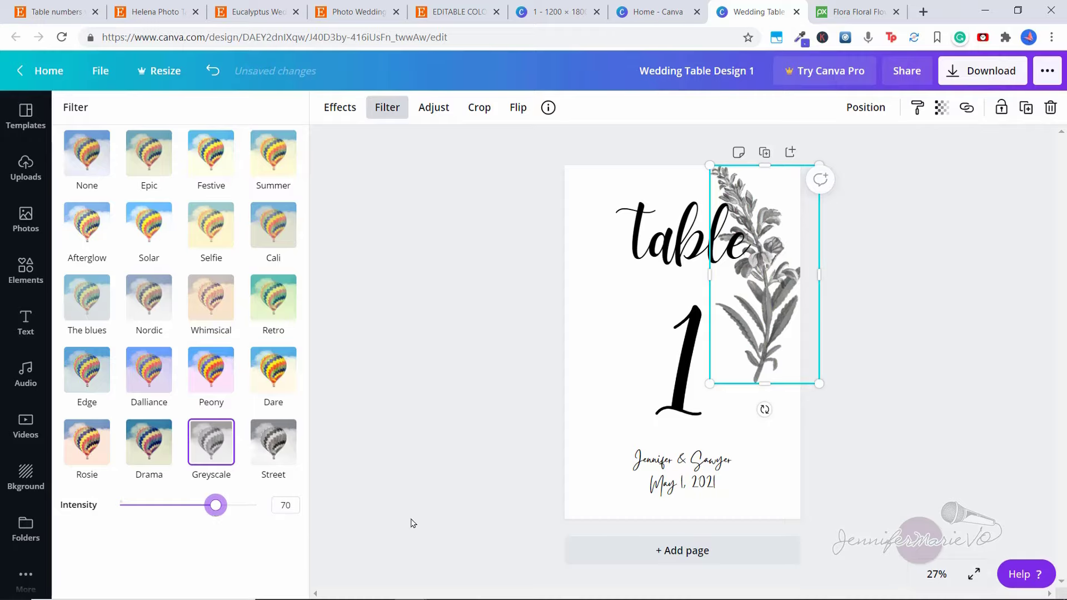
{"action": "left_click", "coordinate": [421, 478]}
{"action": "left_click", "coordinate": [865, 248]}
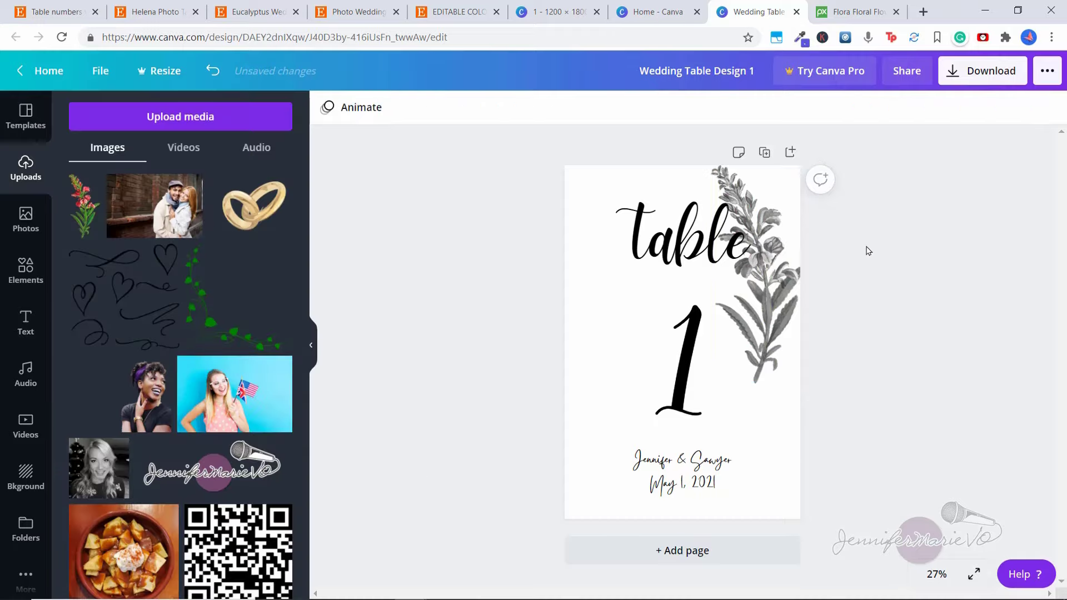
- Fade the greyscale flower stem to a pale watermark by lowering its transparency value
{"action": "left_click", "coordinate": [778, 290]}
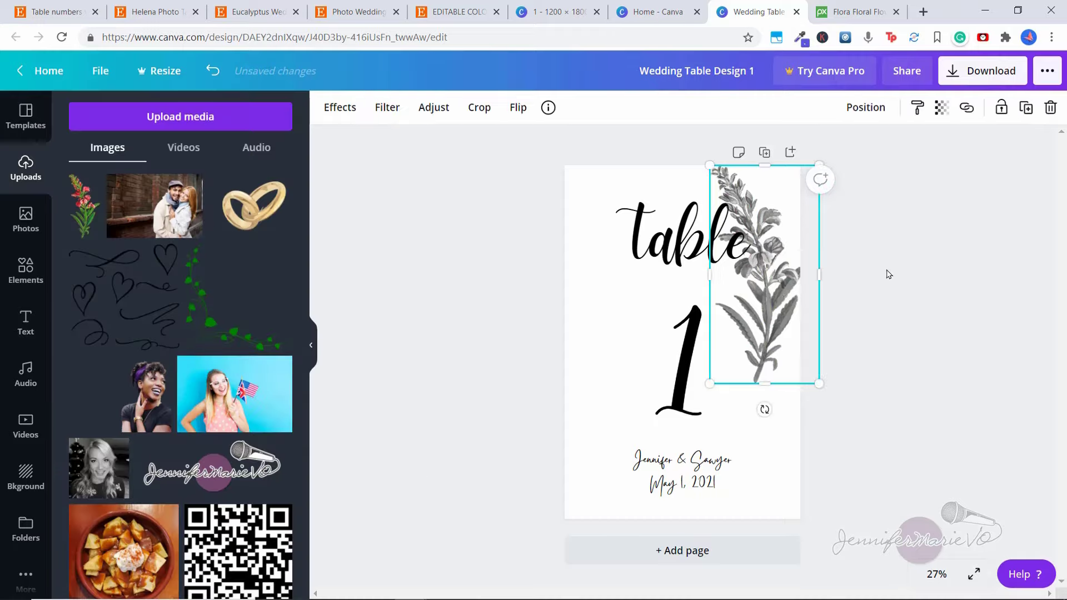
{"action": "left_click", "coordinate": [949, 115]}
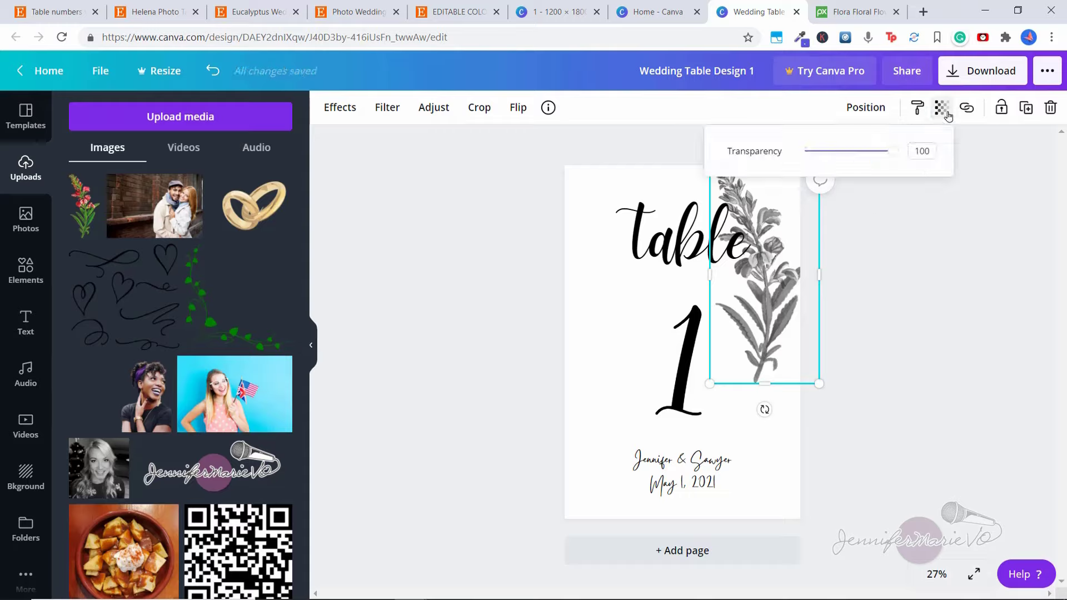
{"action": "left_click", "coordinate": [948, 115]}
{"action": "left_click", "coordinate": [942, 109]}
{"action": "left_click_drag", "start_coordinate": [891, 160], "coordinate": [839, 151]}
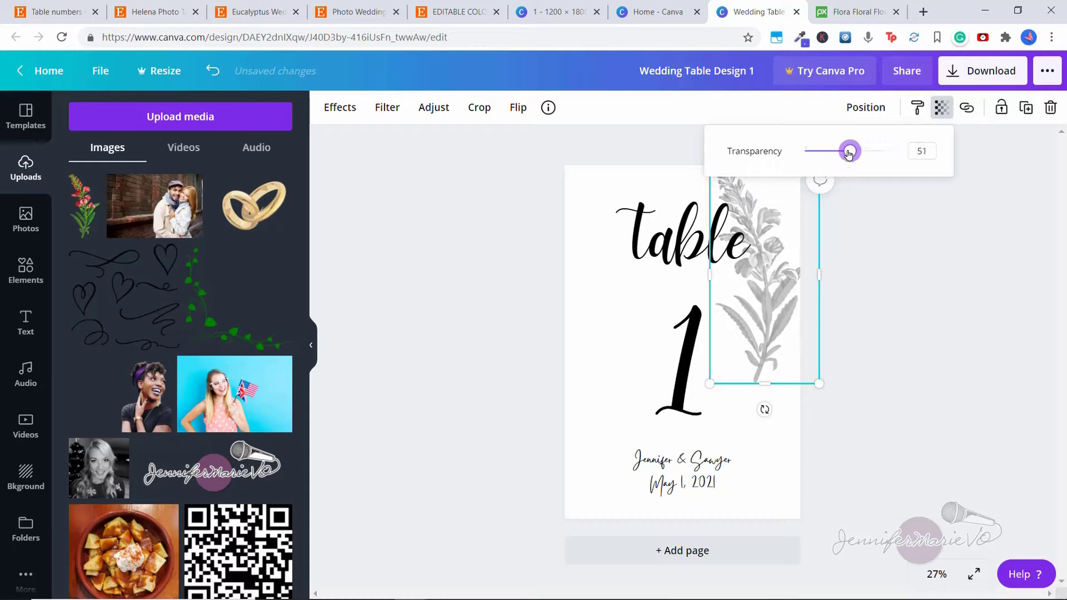
{"action": "left_click", "coordinate": [789, 264]}
- Resize and tilt the faded flower stem, positioning it so that it overhangs the card's upper-right corner
{"action": "left_click_drag", "start_coordinate": [781, 289], "coordinate": [762, 265]}
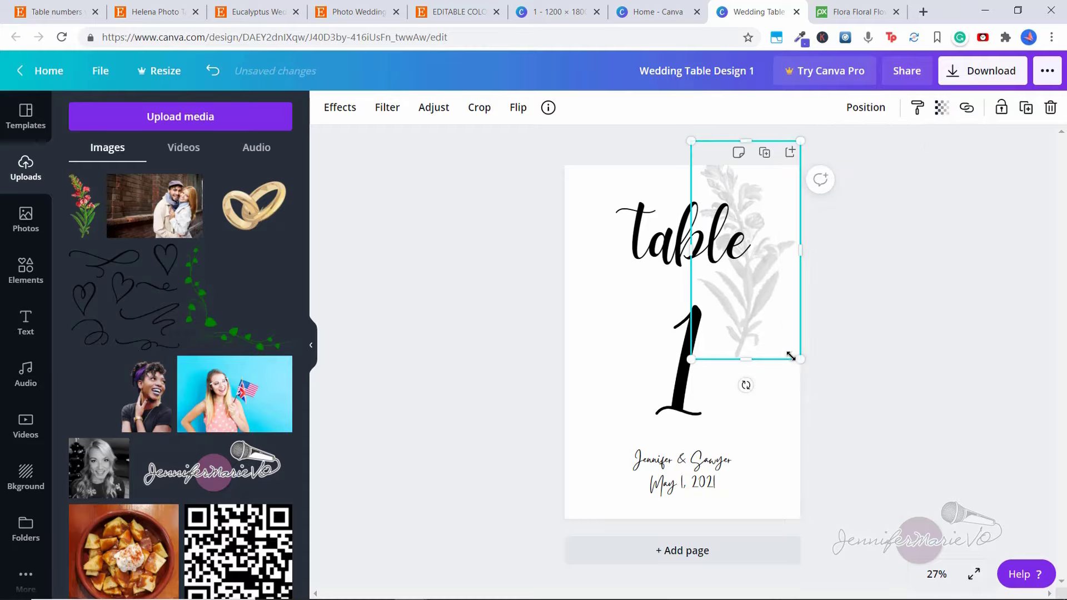
{"action": "mouse_move", "coordinate": [830, 378]}
{"action": "left_mouse_down"}
{"action": "mouse_move", "coordinate": [865, 408]}
{"action": "mouse_move", "coordinate": [870, 430]}
{"action": "mouse_move", "coordinate": [836, 367]}
{"action": "left_mouse_up"}
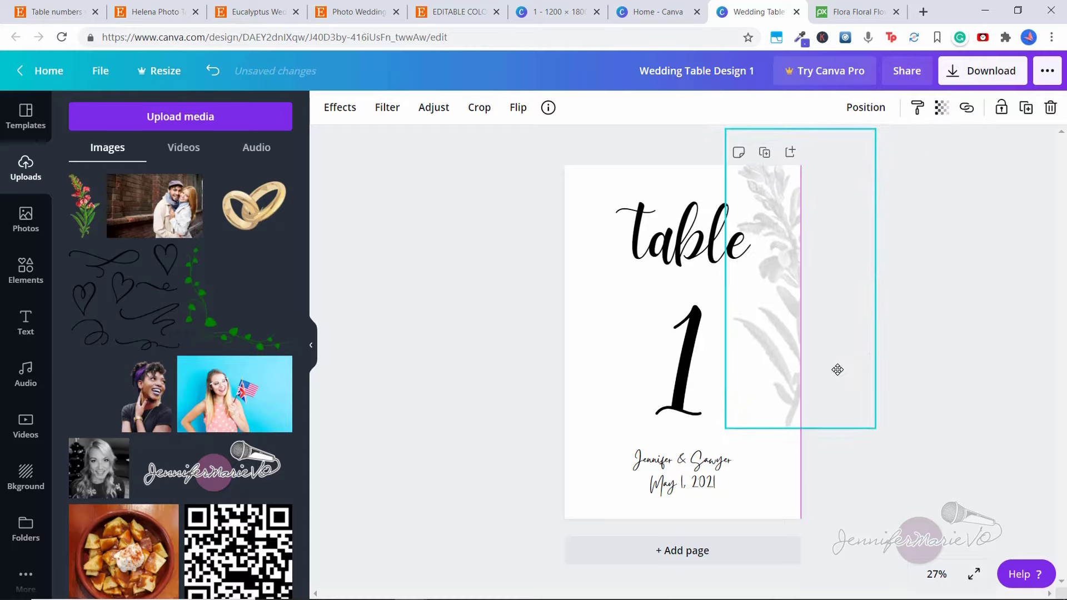
{"action": "left_click_drag", "start_coordinate": [817, 172], "coordinate": [802, 223]}
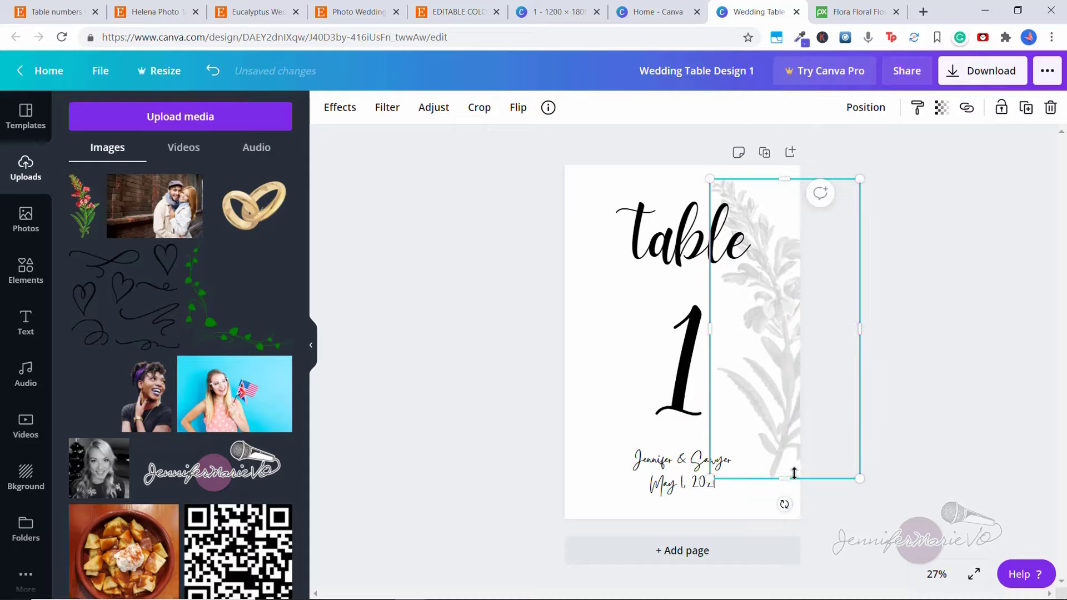
{"action": "left_click_drag", "start_coordinate": [785, 503], "coordinate": [831, 500]}
{"action": "left_click_drag", "start_coordinate": [806, 448], "coordinate": [805, 362]}
{"action": "left_click_drag", "start_coordinate": [839, 303], "coordinate": [822, 298]}
{"action": "left_click_drag", "start_coordinate": [783, 365], "coordinate": [870, 317]}
{"action": "left_click_drag", "start_coordinate": [828, 261], "coordinate": [836, 288]}
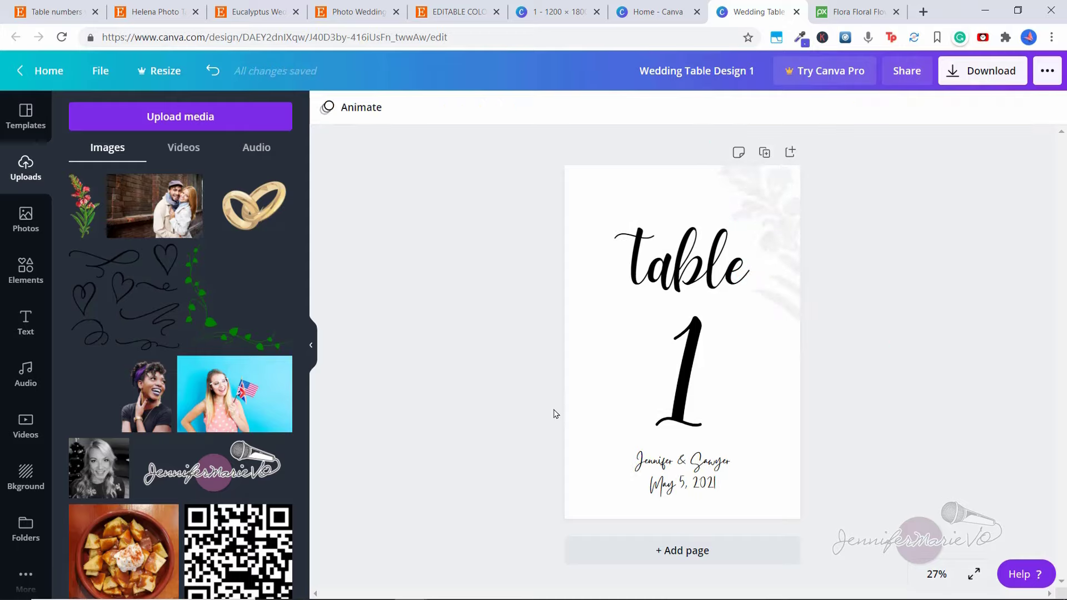
- Copy the faded flower stem onto the card's left half and flip the duplicate horizontally
{"action": "left_click", "coordinate": [770, 215]}
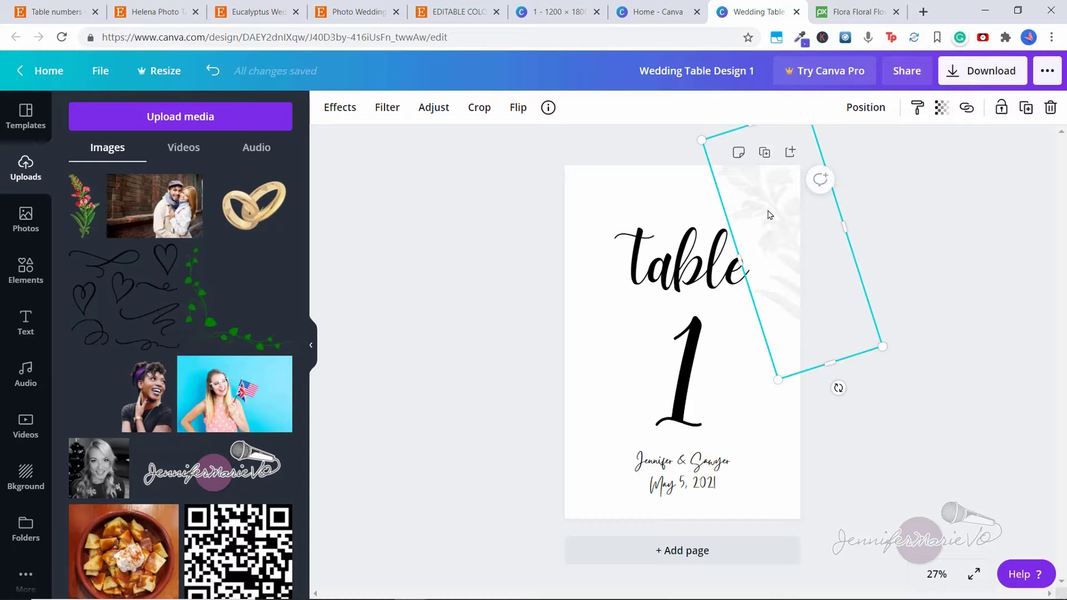
{"action": "right_click", "coordinate": [770, 215]}
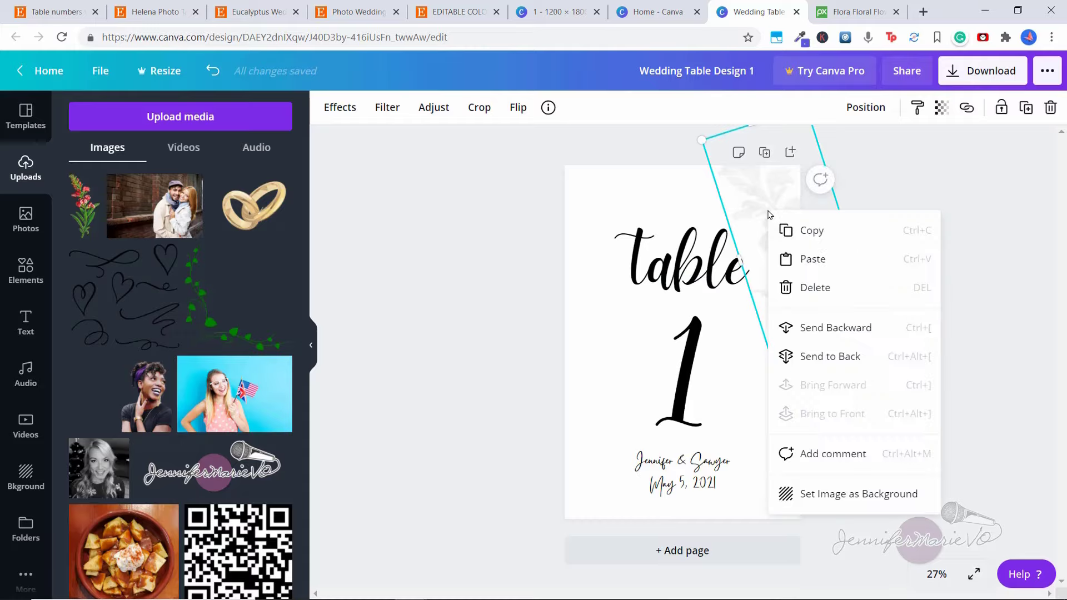
{"action": "left_click", "coordinate": [800, 232]}
{"action": "left_click", "coordinate": [625, 190]}
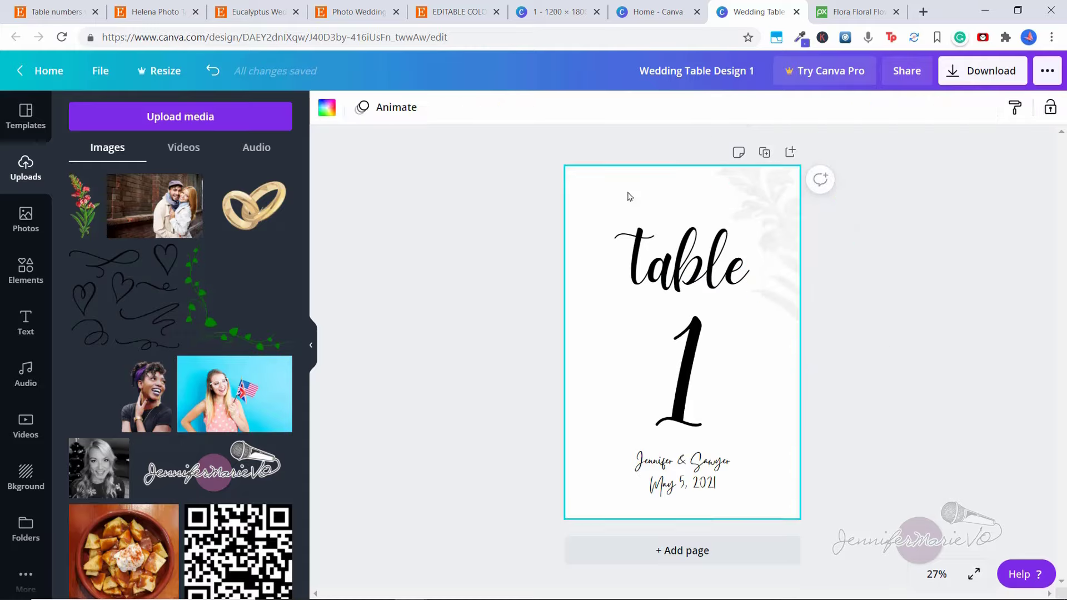
{"action": "right_click", "coordinate": [625, 194]}
{"action": "left_click", "coordinate": [661, 242]}
{"action": "left_click_drag", "start_coordinate": [786, 240], "coordinate": [619, 344]}
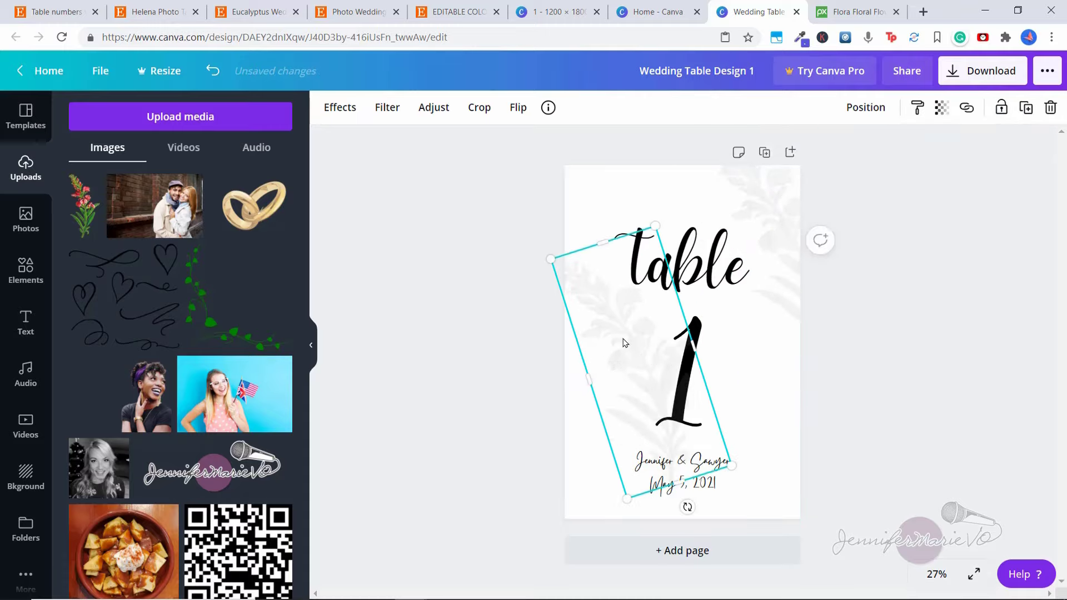
{"action": "left_click", "coordinate": [519, 111]}
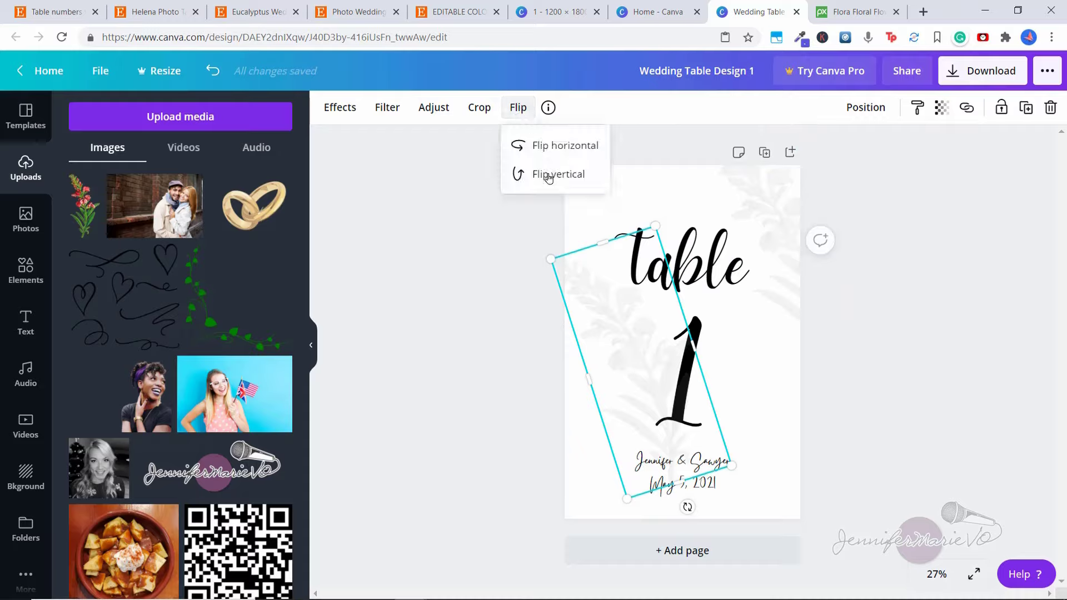
{"action": "left_click", "coordinate": [533, 145]}
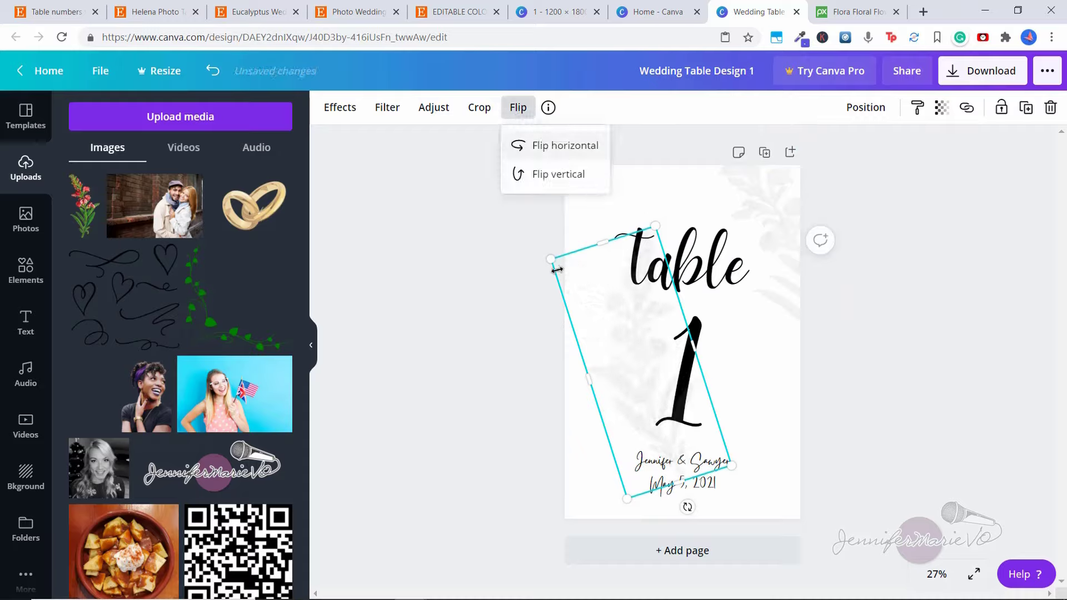
- Move the flipped faded flower stem so that it overhangs the card's lower-left corner
{"action": "left_click_drag", "start_coordinate": [625, 333], "coordinate": [569, 417]}
{"action": "scroll", "coordinate": [569, 417], "scroll_direction": "down", "scroll_amount": 1}
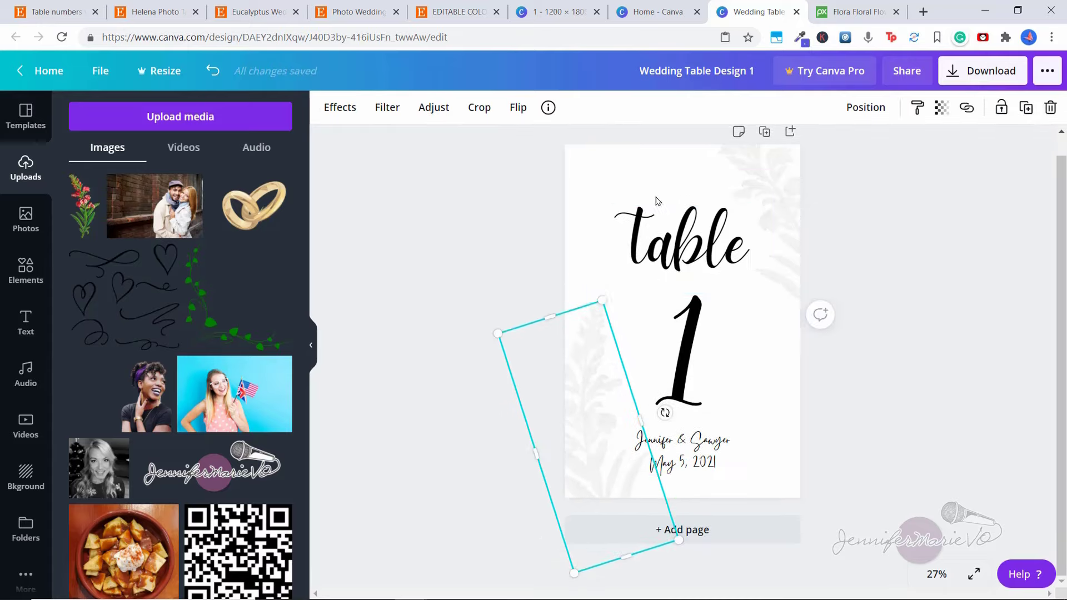
{"action": "key", "text": "Escape"}
{"action": "scroll", "coordinate": [637, 426], "scroll_direction": "up", "scroll_amount": 1}
{"action": "left_click", "coordinate": [636, 426]}
{"action": "left_click", "coordinate": [817, 334]}
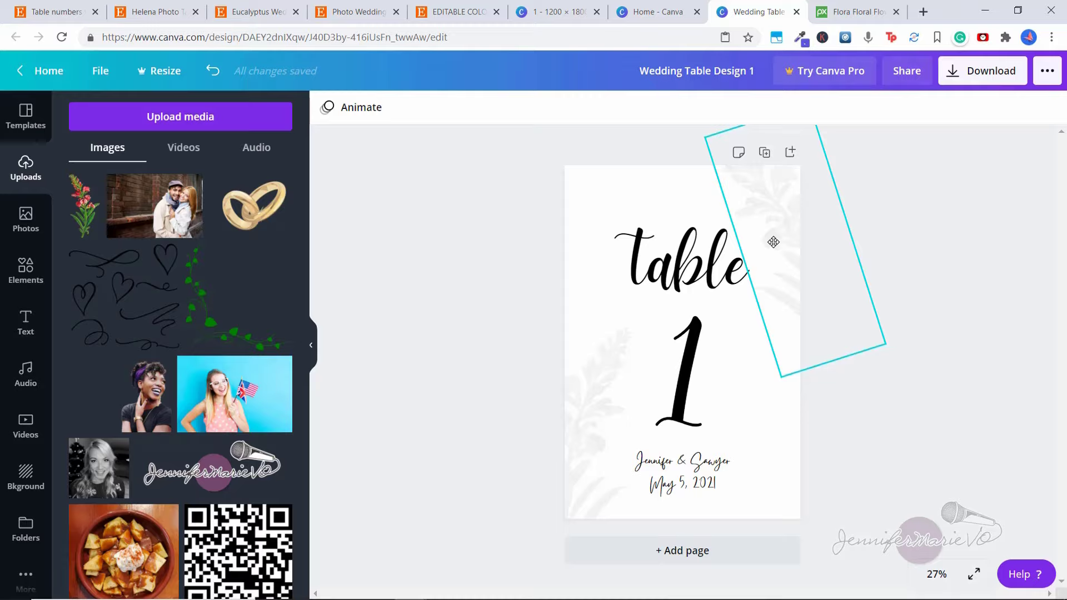
- Review the photo and editable-colour table number listings on Etsy for design ideas, and return to the Canva card design
{"action": "left_click", "coordinate": [714, 253]}
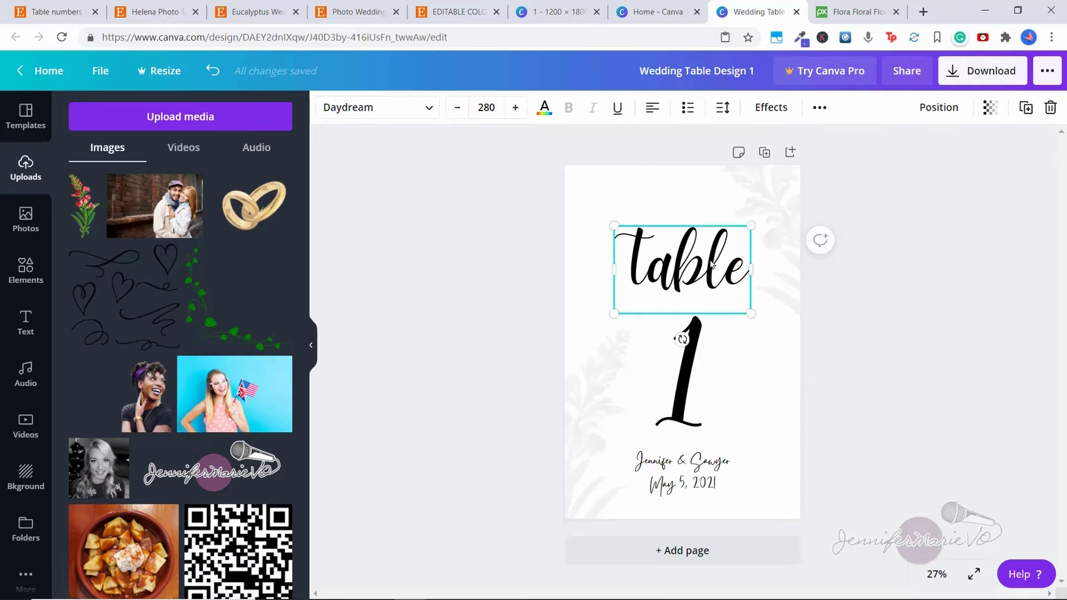
{"action": "left_click", "coordinate": [450, 12]}
{"action": "left_click", "coordinate": [353, 10]}
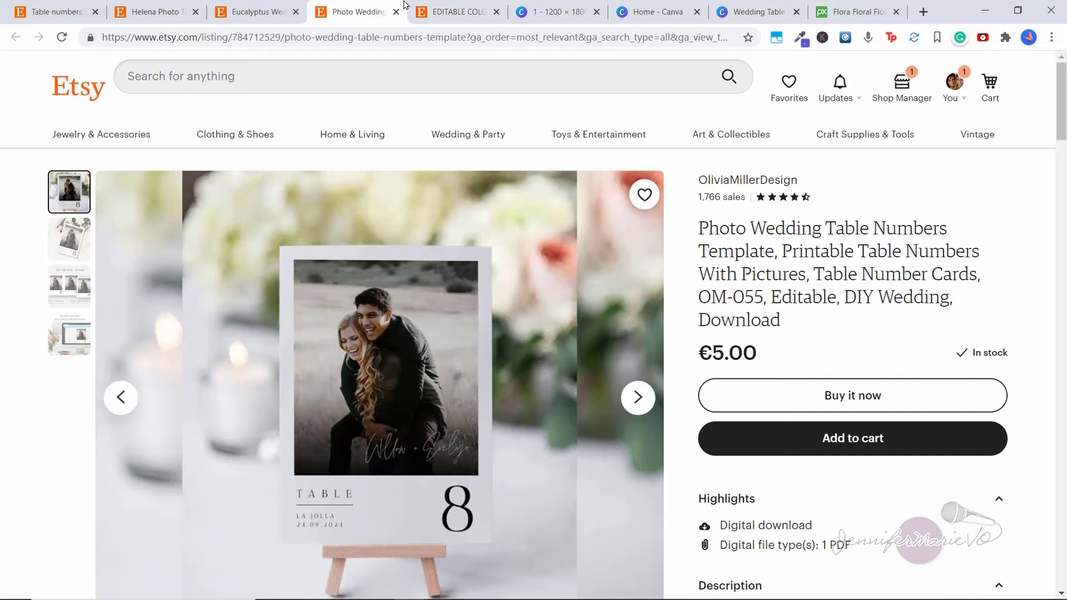
{"action": "left_click", "coordinate": [415, 7]}
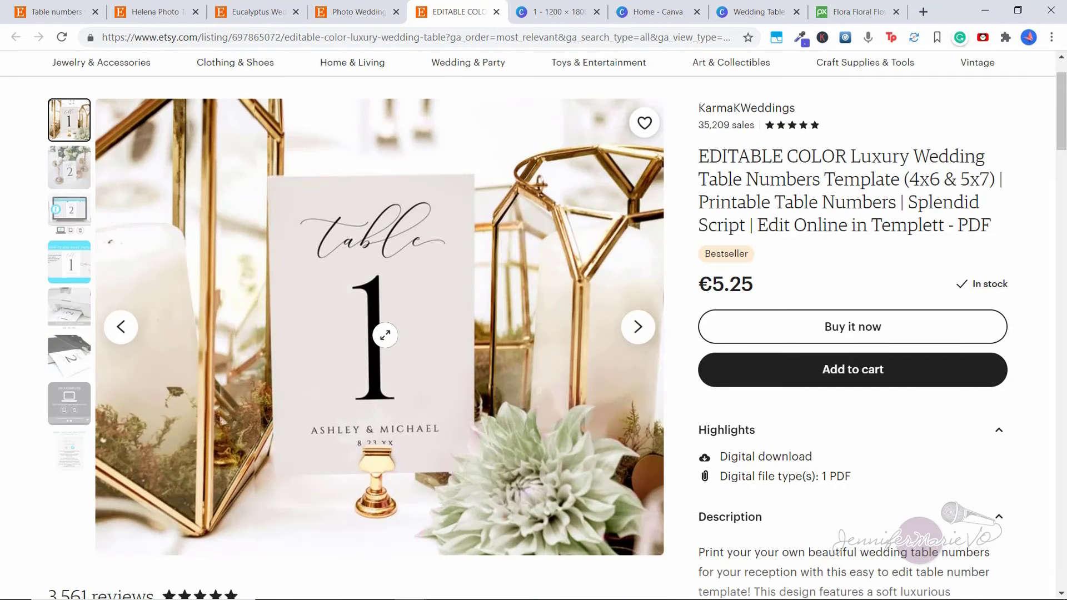
{"action": "scroll", "coordinate": [885, 498], "scroll_direction": "down", "scroll_amount": 3}
{"action": "scroll", "coordinate": [879, 503], "scroll_direction": "up", "scroll_amount": 1}
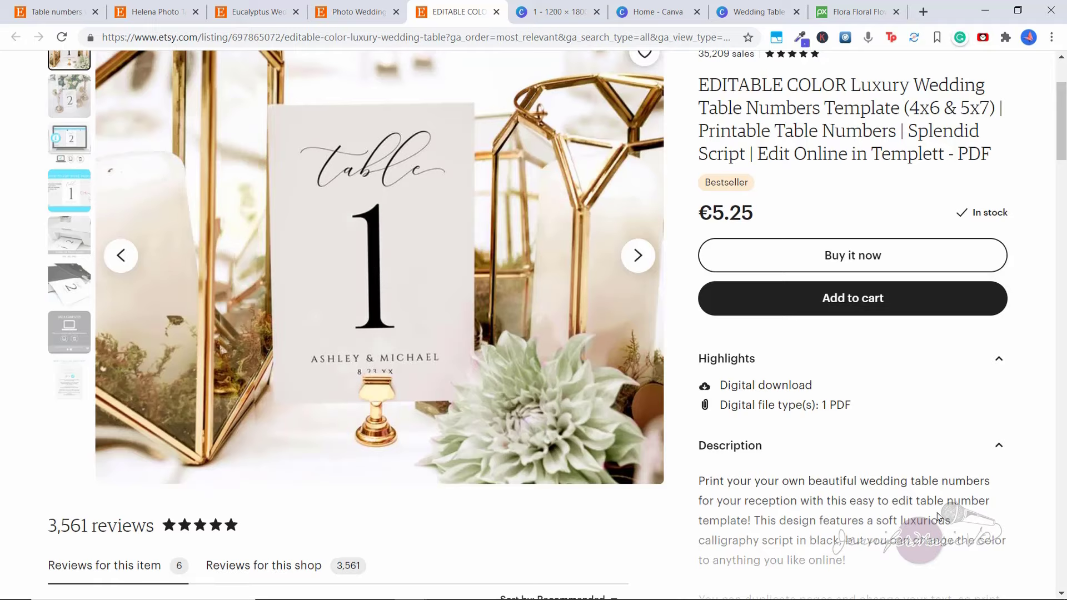
{"action": "scroll", "coordinate": [936, 504], "scroll_direction": "up", "scroll_amount": 1}
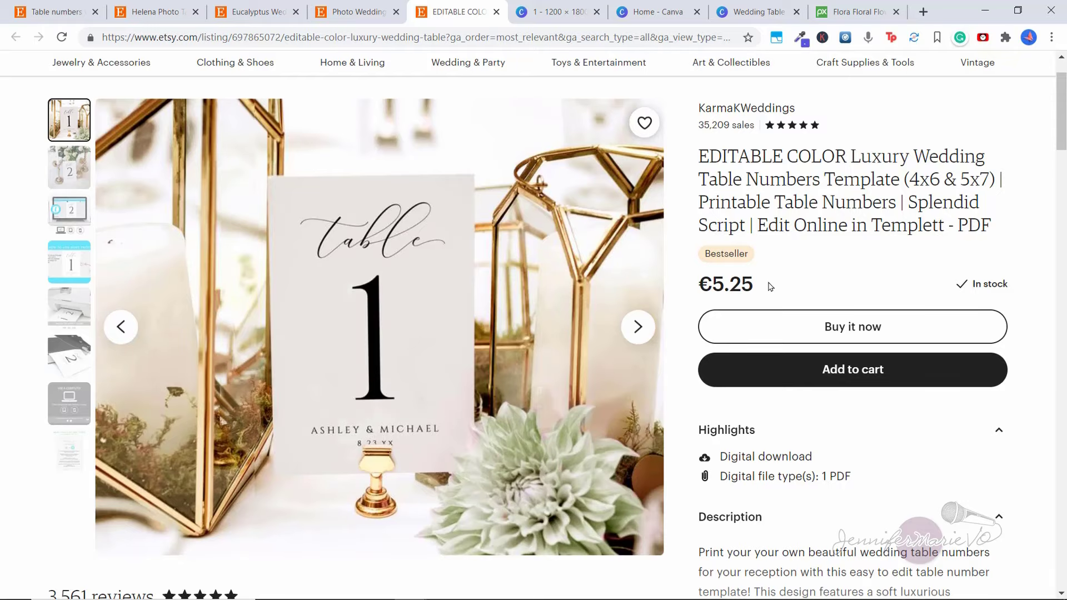
{"action": "left_click", "coordinate": [759, 8]}
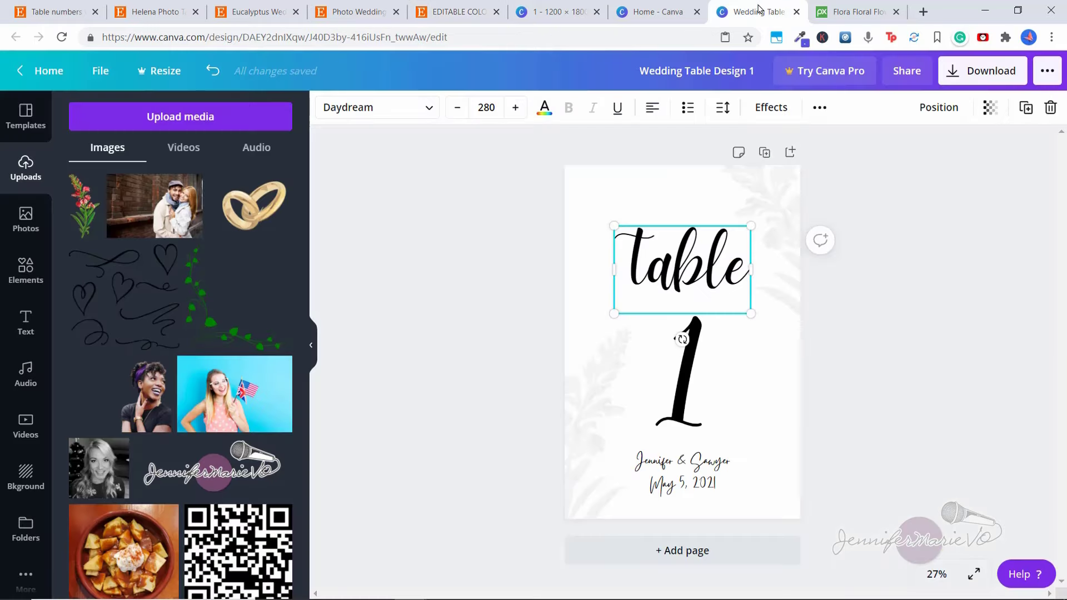
- Recolour the word "table" in the custom gold shade #CDBA78
{"action": "left_click", "coordinate": [896, 276]}
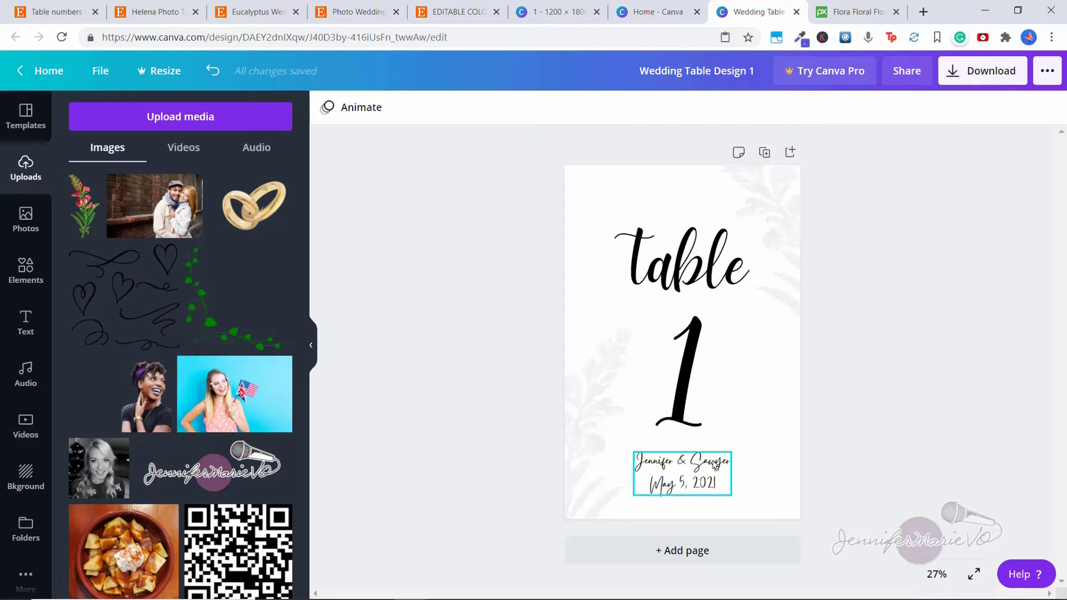
{"action": "left_click", "coordinate": [689, 270]}
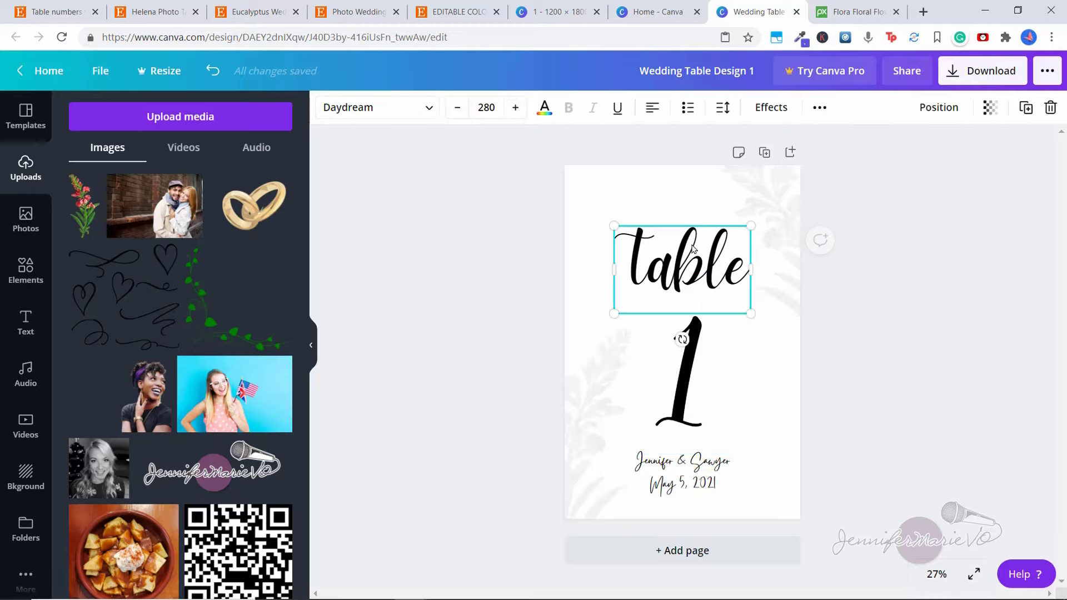
{"action": "left_click", "coordinate": [544, 107]}
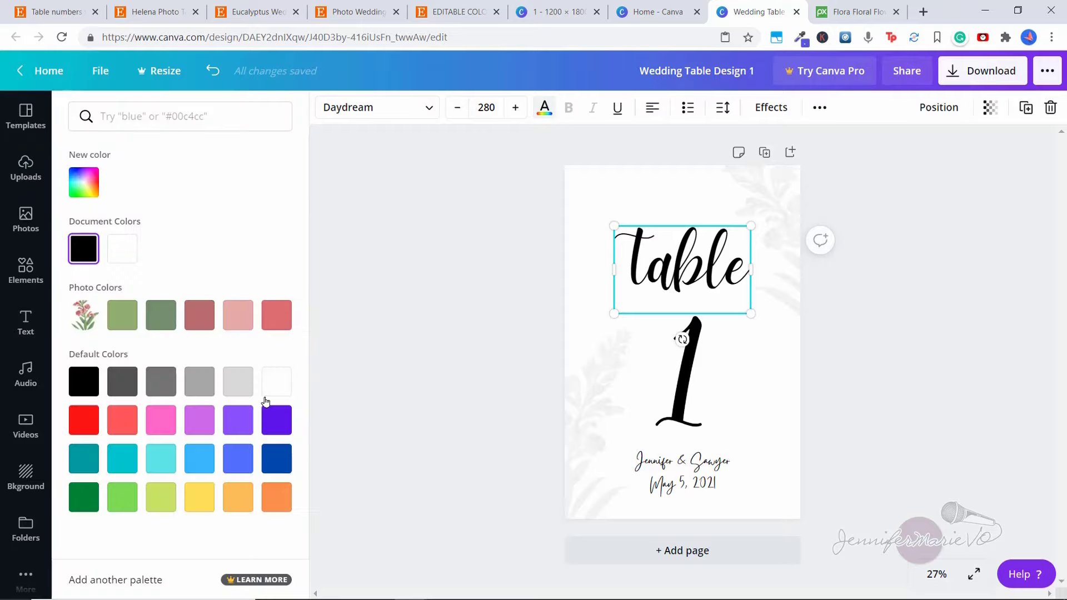
{"action": "left_click", "coordinate": [84, 183]}
{"action": "left_click_drag", "start_coordinate": [227, 246], "coordinate": [160, 230]}
{"action": "left_click", "coordinate": [111, 304]}
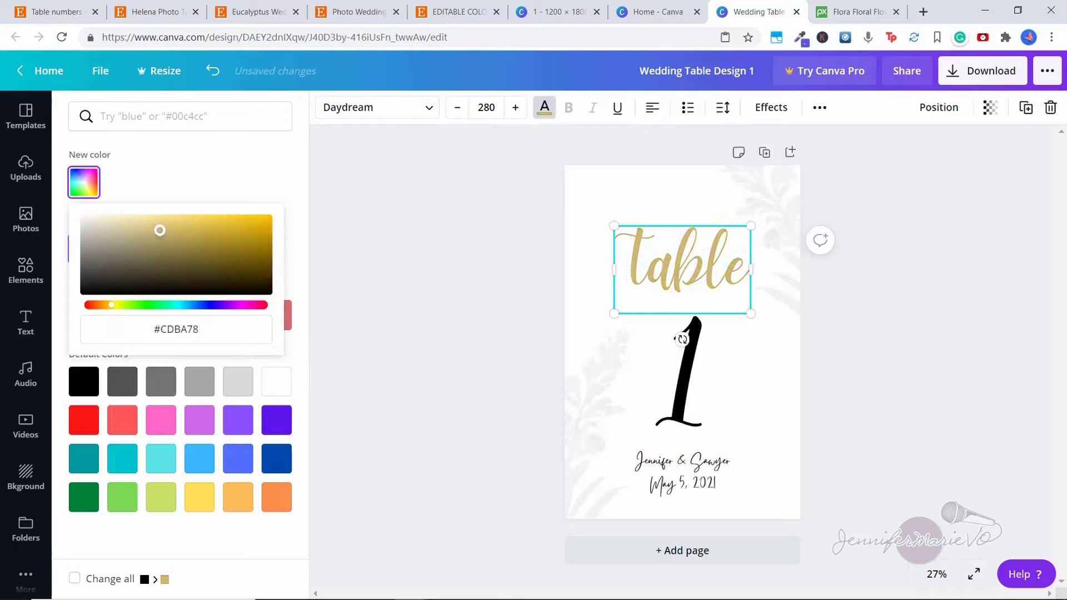
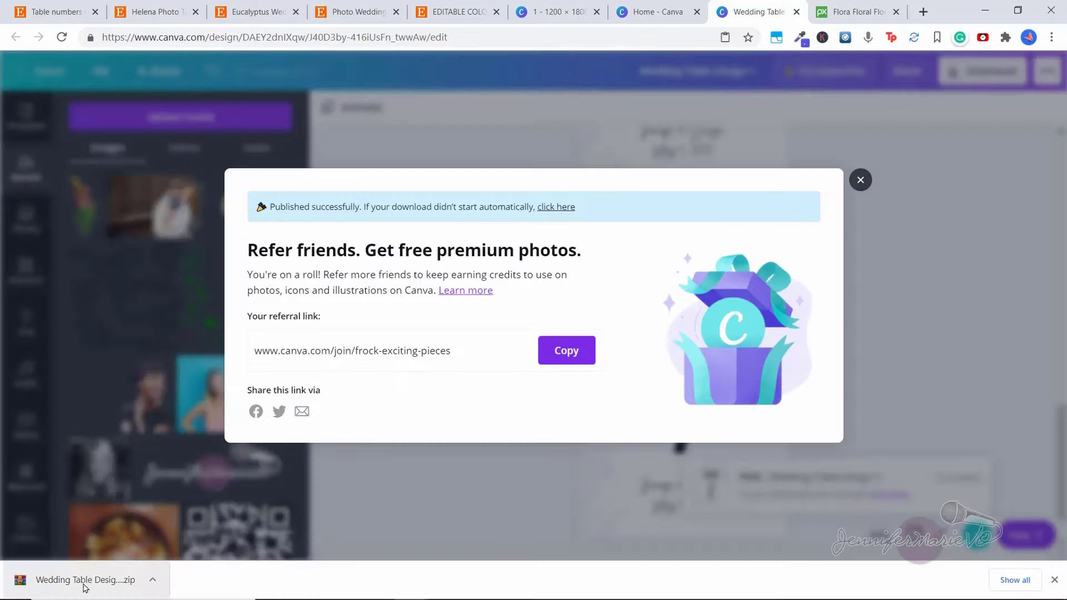
- Open the downloaded Wedding Table Design 1 zip archive and examine the exported card 1.png up close
{"action": "left_click", "coordinate": [85, 583]}
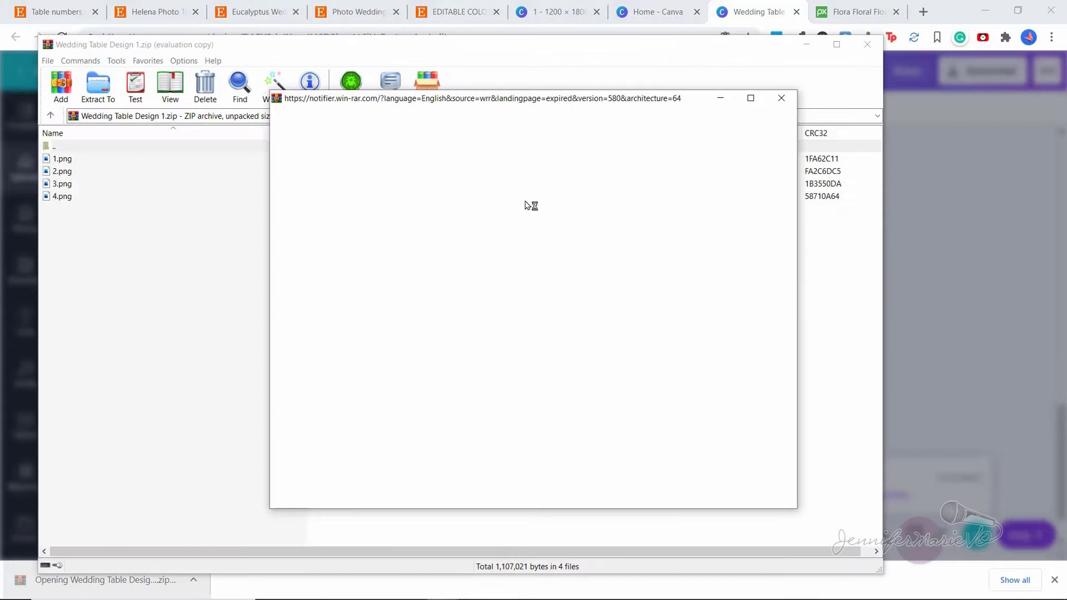
{"action": "left_click", "coordinate": [781, 98]}
{"action": "double_click", "coordinate": [127, 162]}
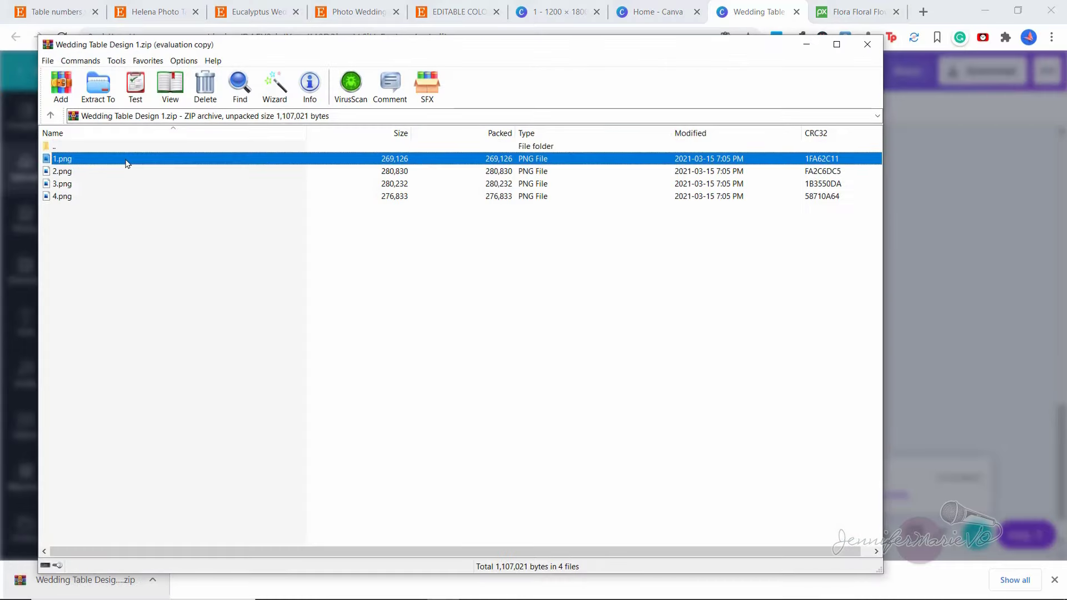
{"action": "left_click", "coordinate": [807, 44]}
{"action": "scroll", "coordinate": [577, 170], "scroll_direction": "up", "scroll_amount": 2}
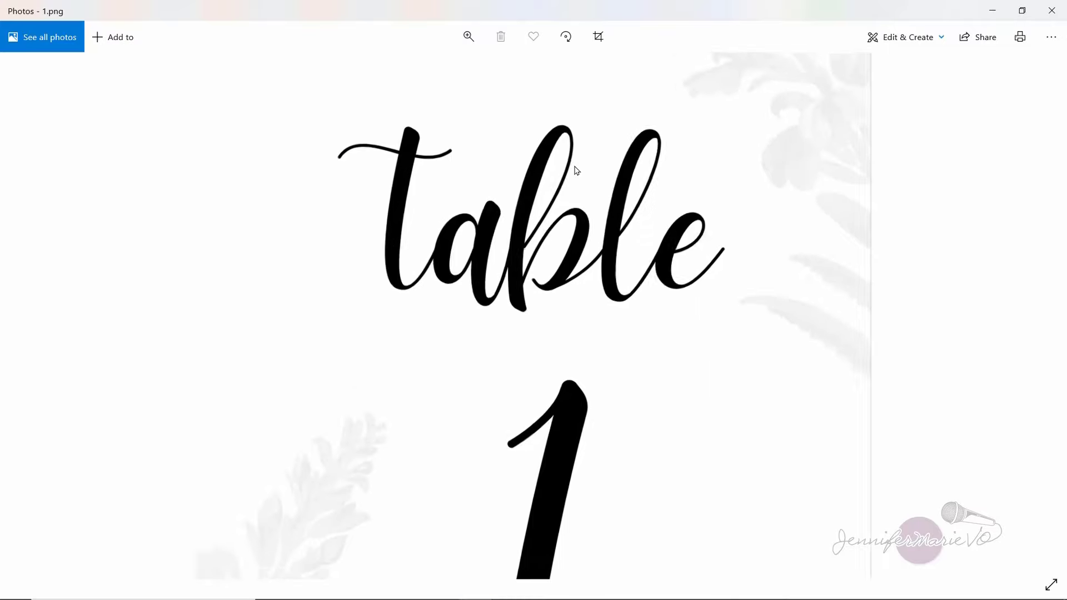
{"action": "scroll", "coordinate": [577, 170], "scroll_direction": "down", "scroll_amount": 2}
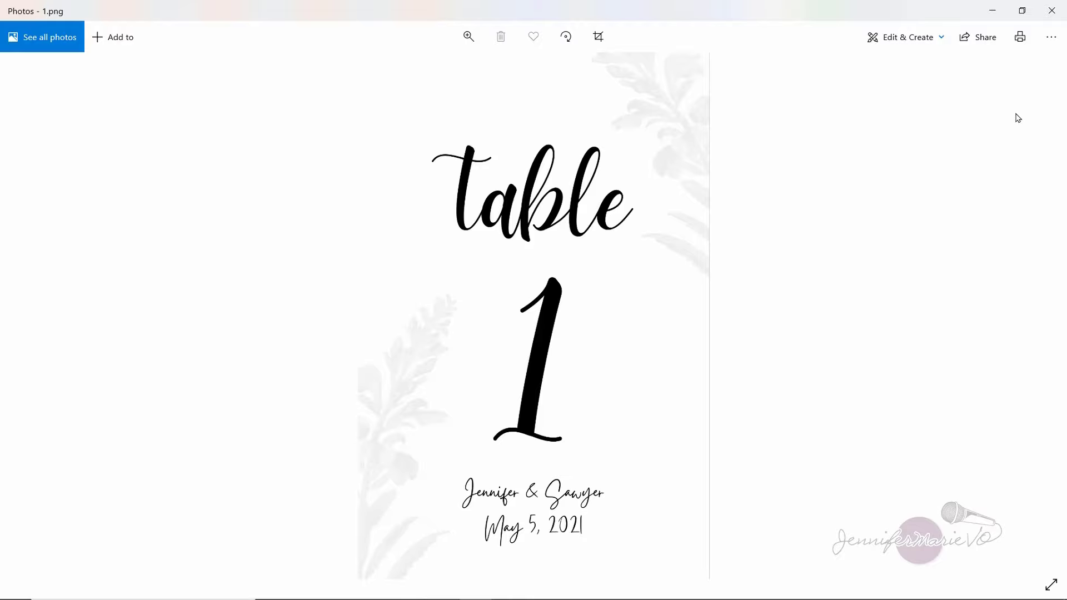
- Close the 1.png preview, check the archive's exported PNG files, and close the archive
{"action": "left_click", "coordinate": [1052, 10]}
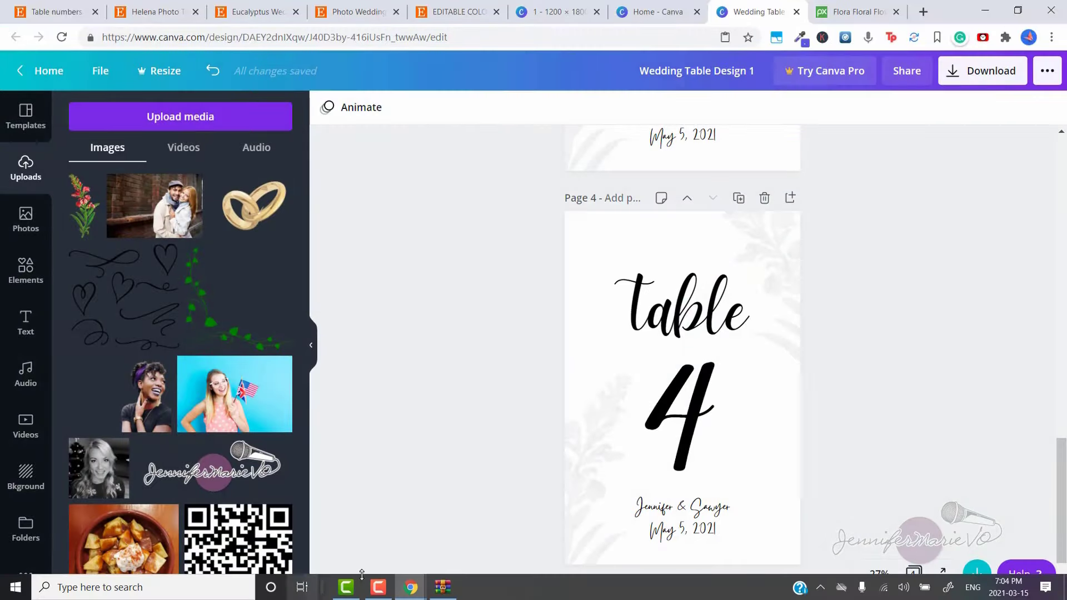
{"action": "left_click", "coordinate": [438, 593]}
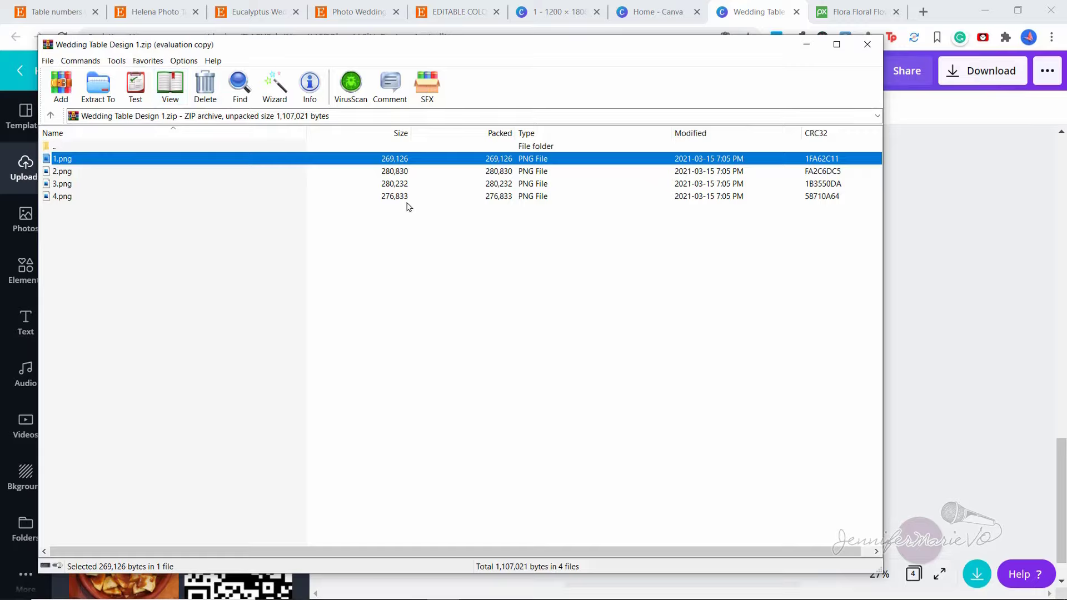
{"action": "left_click", "coordinate": [868, 44]}
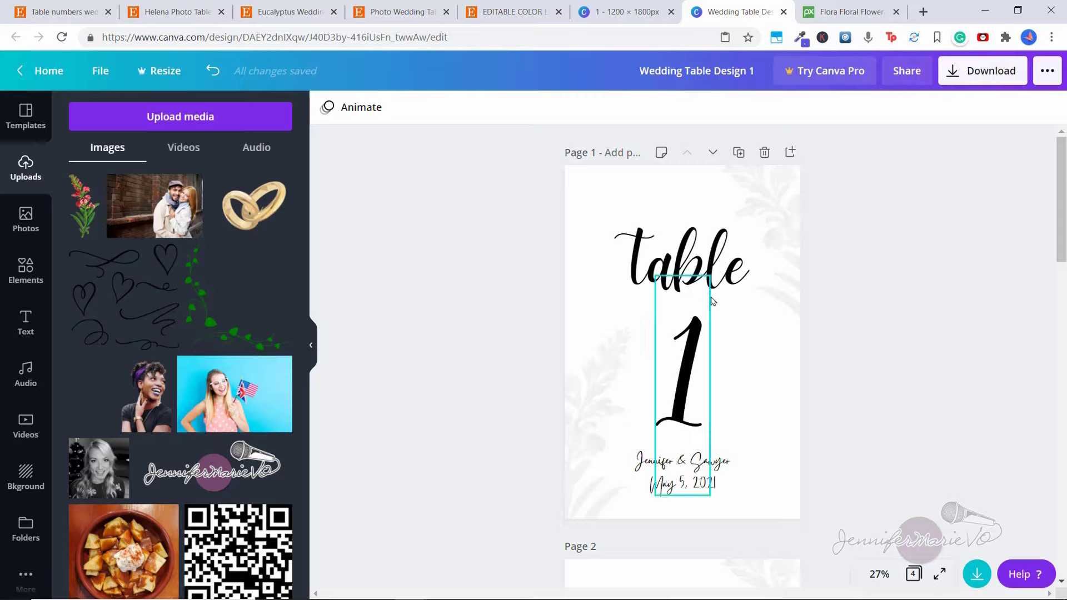
- On page 1, move the number to the lower right and the names, date and "table" to the lower left
{"action": "left_click", "coordinate": [695, 357]}
{"action": "left_click_drag", "start_coordinate": [695, 361], "coordinate": [771, 384]}
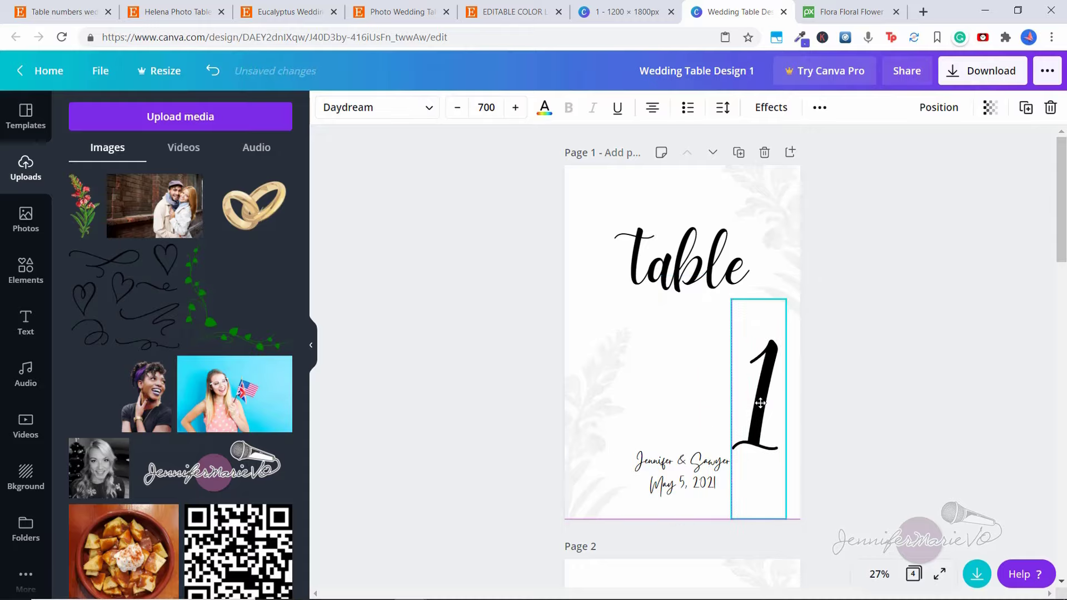
{"action": "left_click_drag", "start_coordinate": [688, 487], "coordinate": [637, 494]}
{"action": "left_click", "coordinate": [684, 289]}
{"action": "left_click_drag", "start_coordinate": [684, 289], "coordinate": [633, 425]}
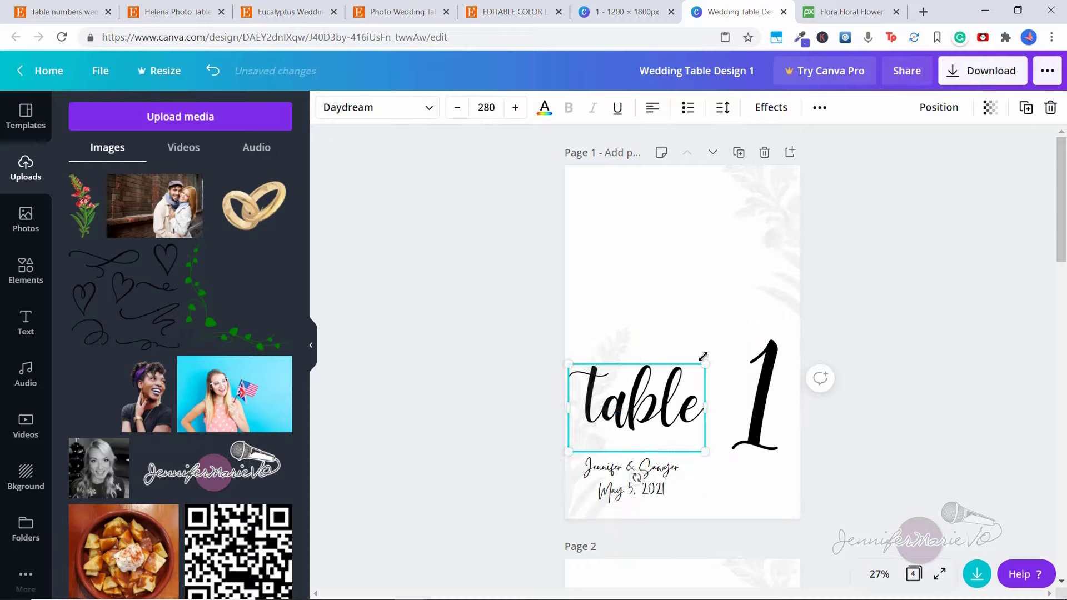
- Shrink the word "table" above the couple's names and resize the large number 1 beside it
{"action": "left_click_drag", "start_coordinate": [703, 362], "coordinate": [666, 382]}
{"action": "left_click", "coordinate": [750, 362]}
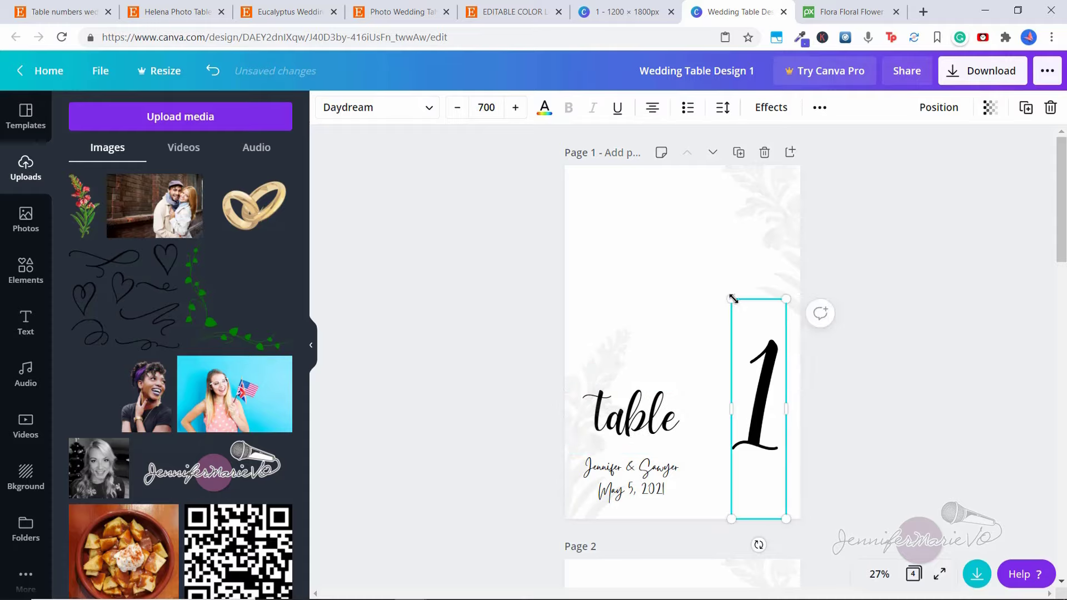
{"action": "mouse_move", "coordinate": [731, 298]}
{"action": "left_mouse_down"}
{"action": "mouse_move", "coordinate": [710, 276]}
{"action": "mouse_move", "coordinate": [714, 285]}
{"action": "left_mouse_up"}
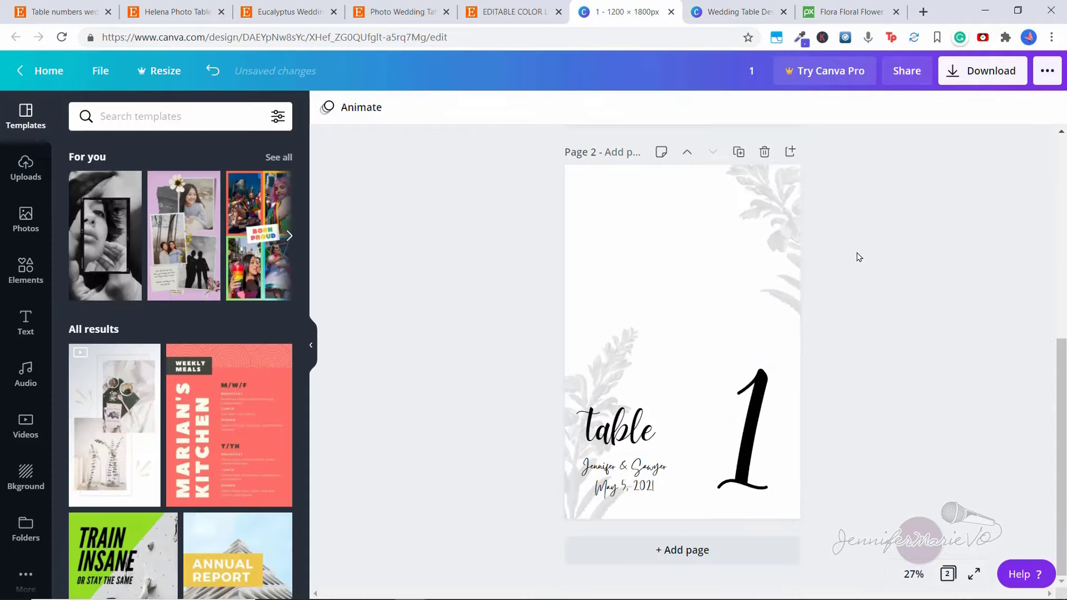
- Add a square photo frame from the Frames collection to page 2 and enlarge it across the card's upper part
{"action": "left_click", "coordinate": [35, 278]}
{"action": "scroll", "coordinate": [282, 311], "scroll_direction": "down", "scroll_amount": 5}
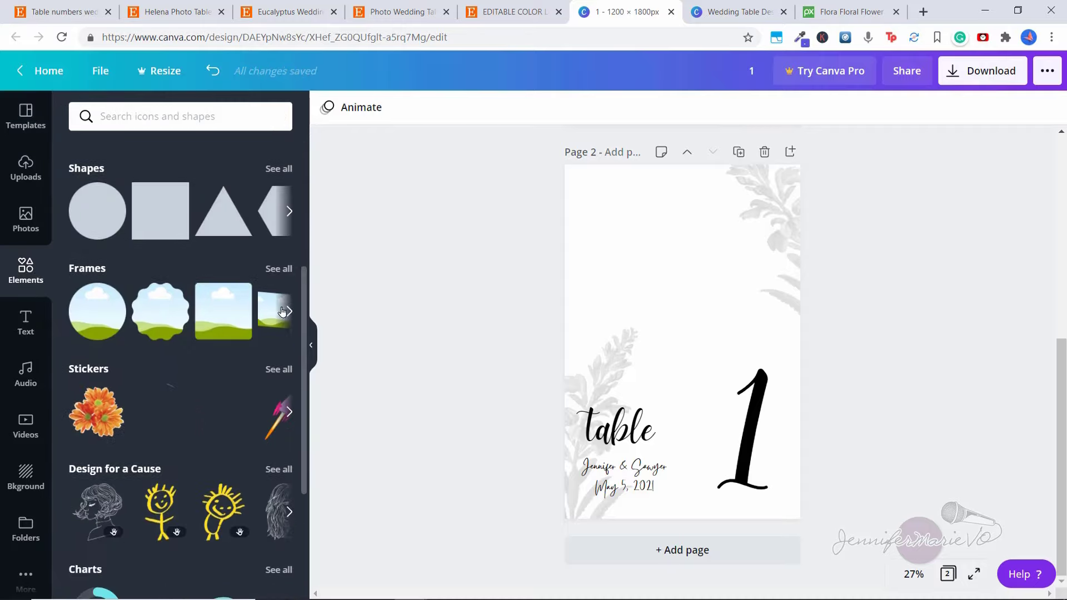
{"action": "left_click", "coordinate": [284, 311]}
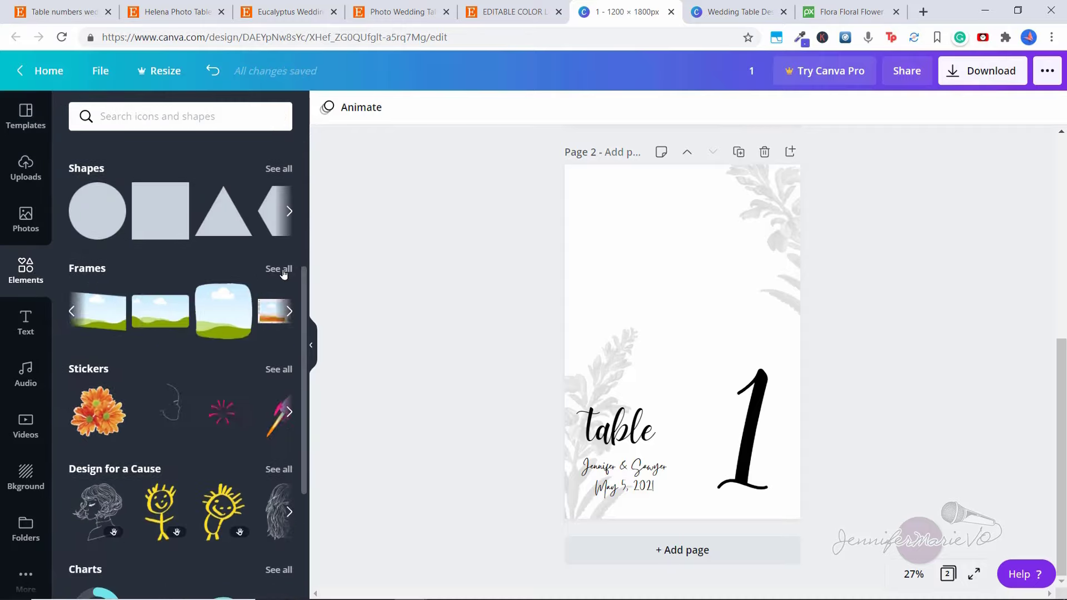
{"action": "left_click", "coordinate": [282, 269]}
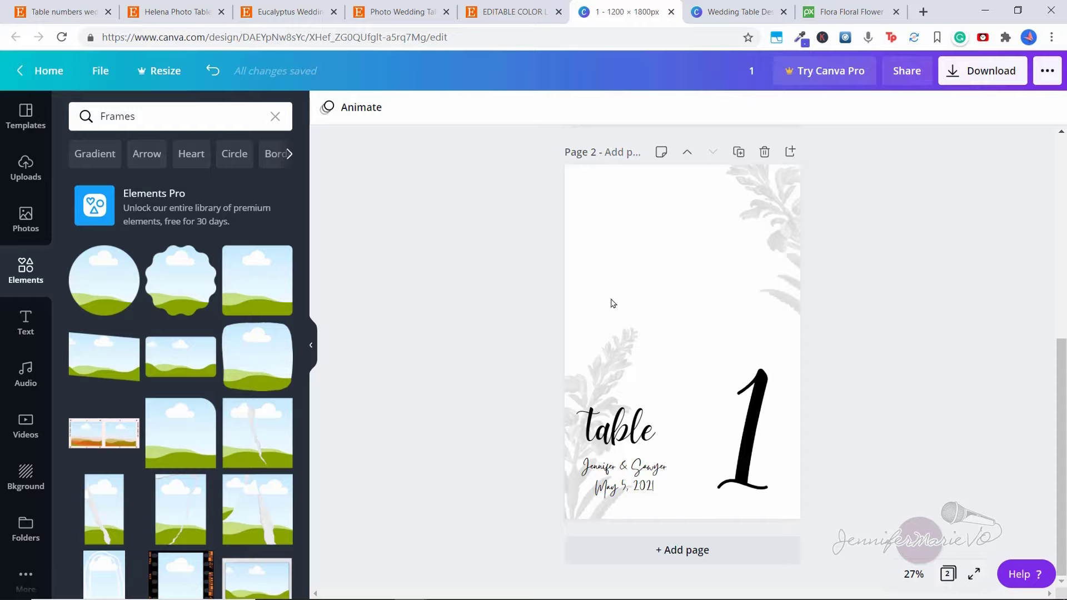
{"action": "scroll", "coordinate": [300, 290], "scroll_direction": "down", "scroll_amount": 3}
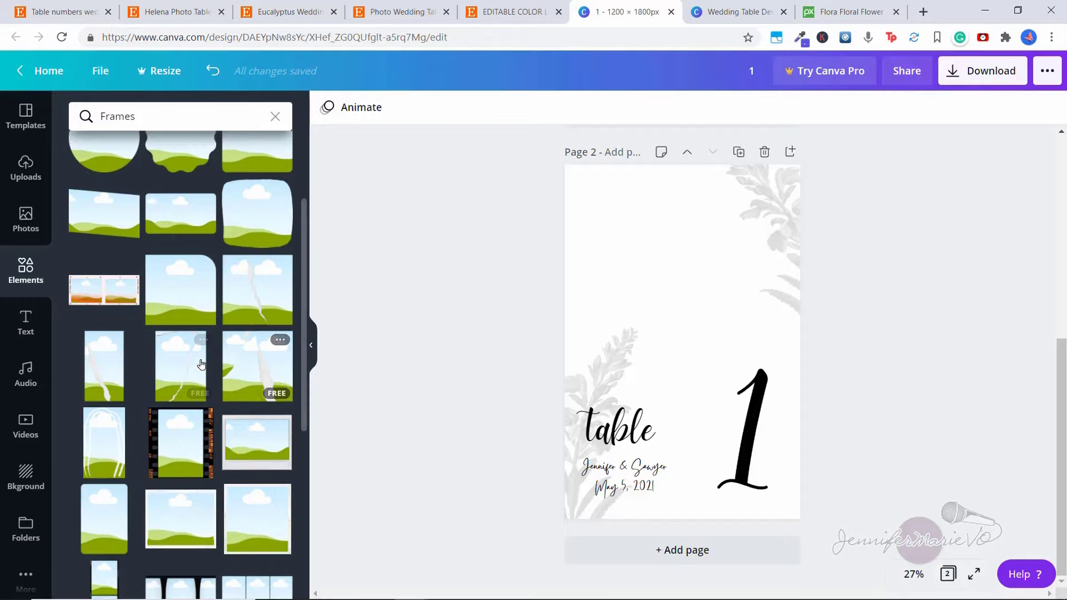
{"action": "left_click", "coordinate": [270, 370]}
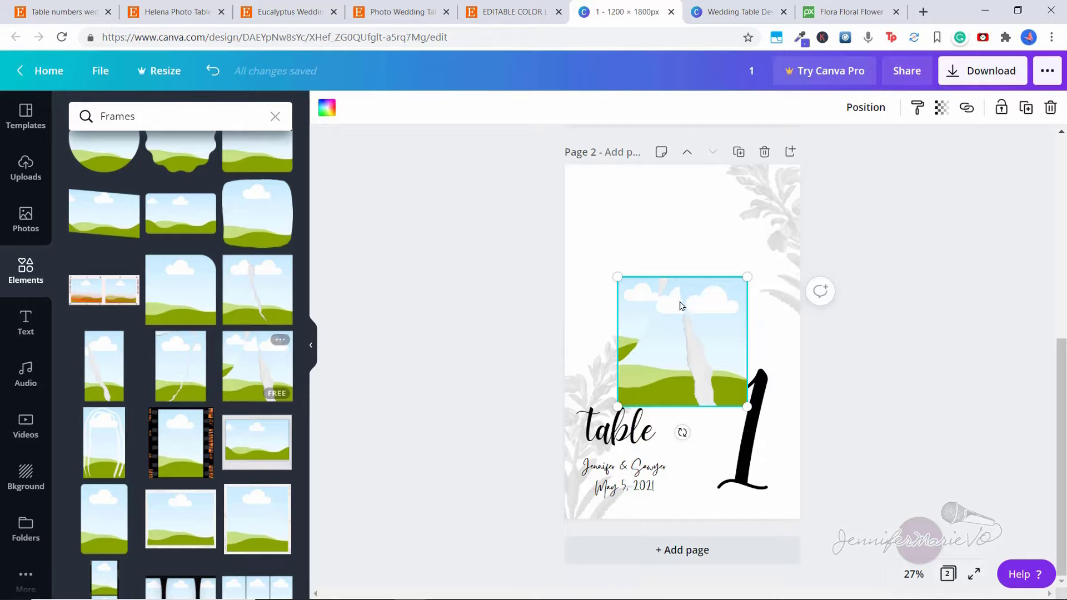
{"action": "left_click_drag", "start_coordinate": [682, 305], "coordinate": [658, 225]}
{"action": "left_click_drag", "start_coordinate": [711, 314], "coordinate": [793, 391]}
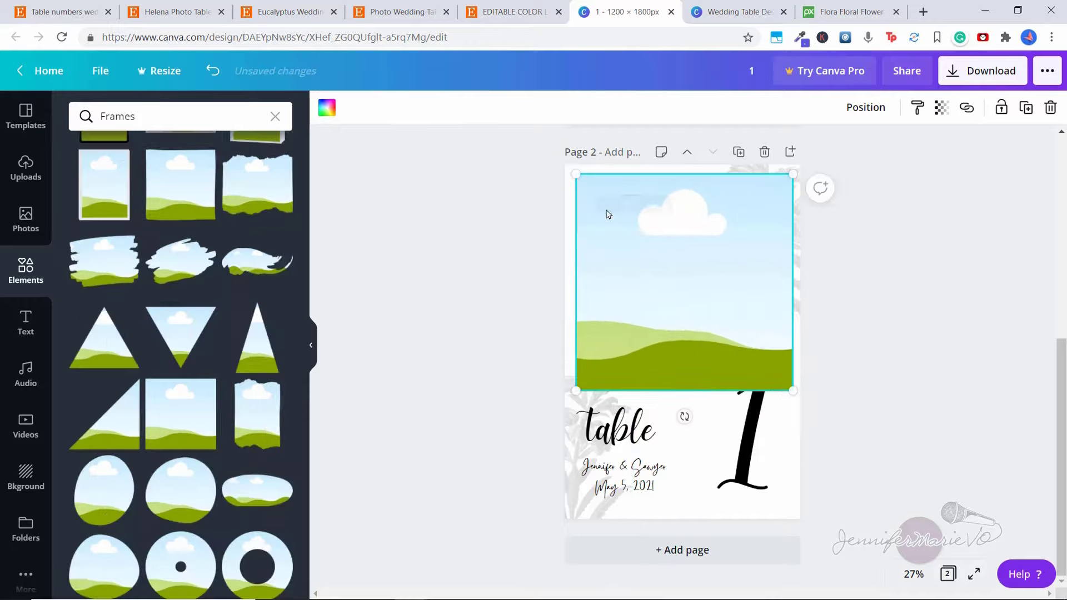
- Send the square photo frame to the back, behind the flower artwork and the number
{"action": "right_click", "coordinate": [655, 231]}
{"action": "left_click", "coordinate": [721, 382]}
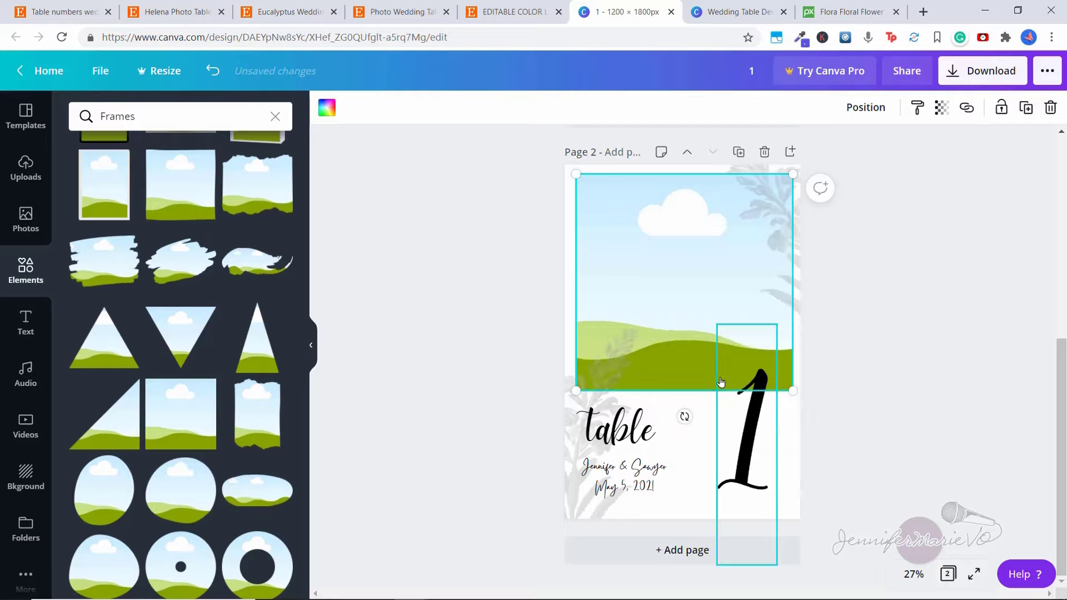
{"action": "left_click", "coordinate": [810, 439]}
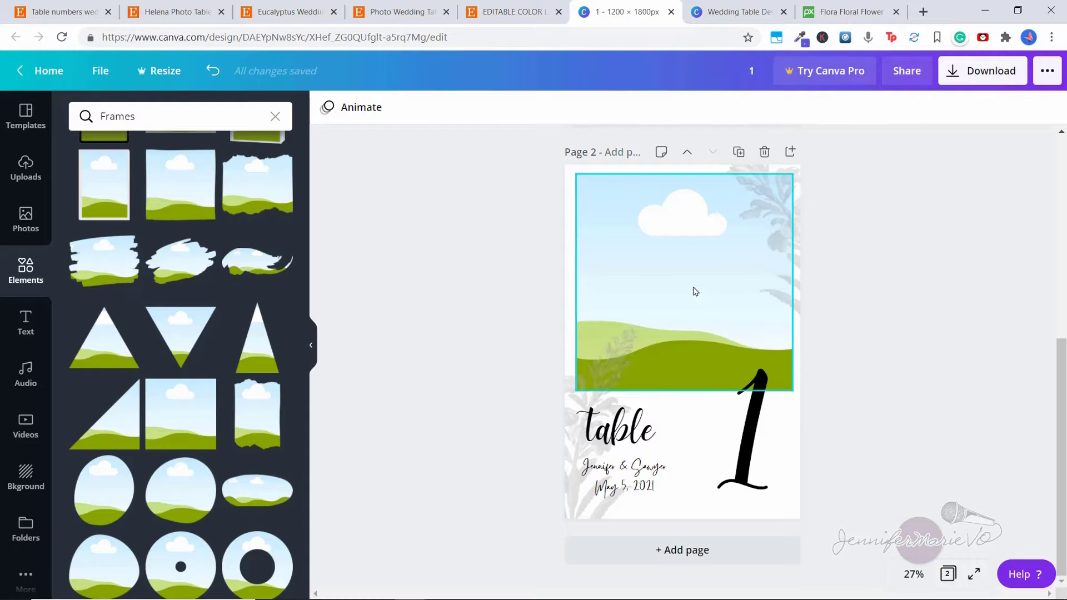
- Fill the square frame with the uploaded photo of the couple by the brick wall
{"action": "left_click", "coordinate": [23, 167]}
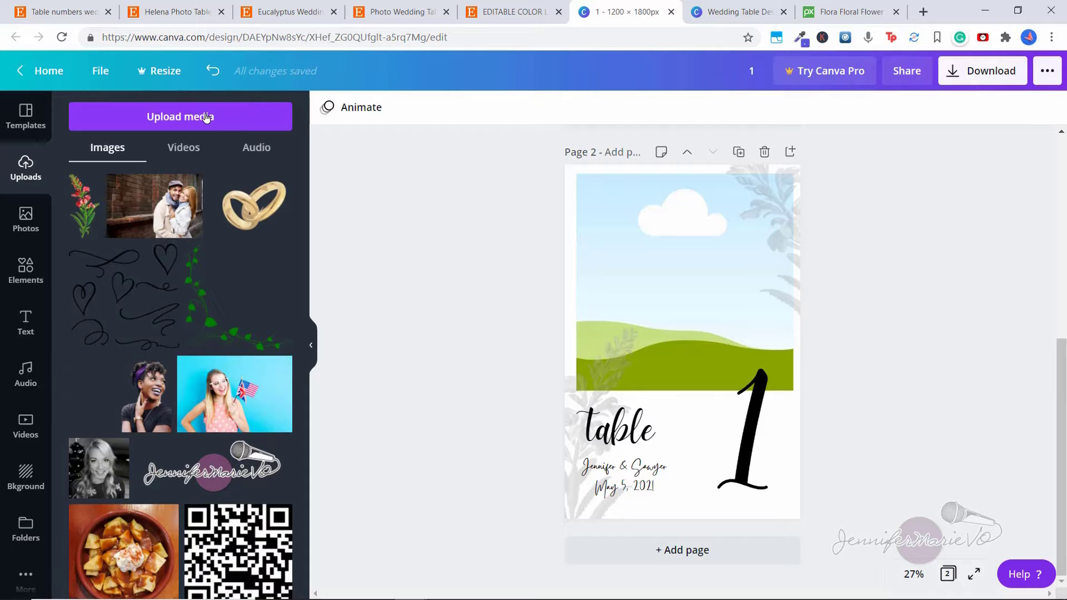
{"action": "left_click_drag", "start_coordinate": [172, 222], "coordinate": [688, 274]}
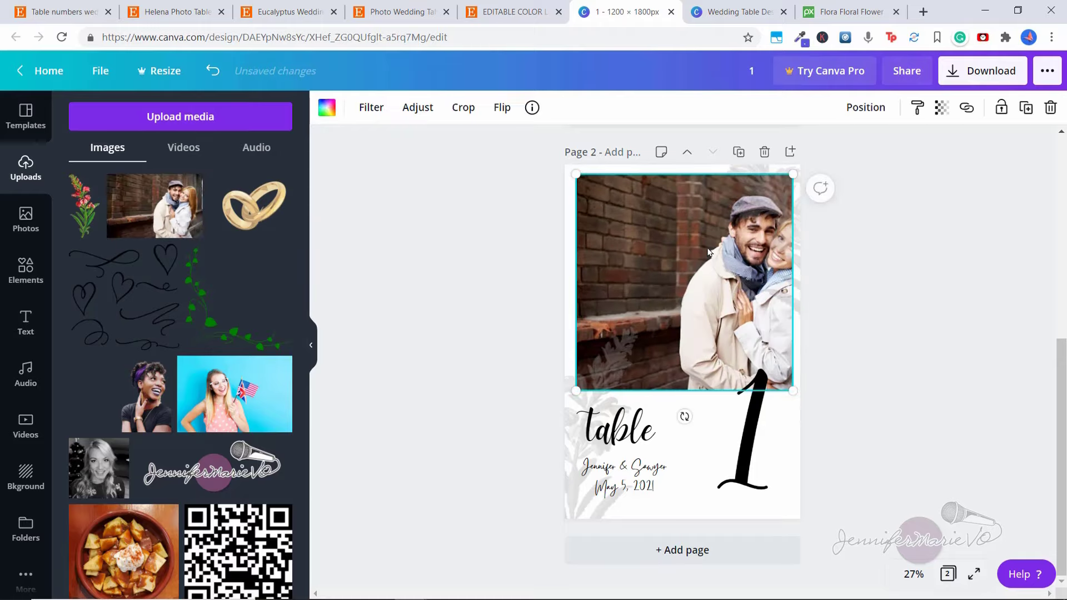
{"action": "left_click", "coordinate": [929, 241]}
- Enlarge the couple's photo inside the page 2 frame and reposition it so both faces fill the square
{"action": "left_click", "coordinate": [713, 253]}
{"action": "double_click", "coordinate": [713, 252]}
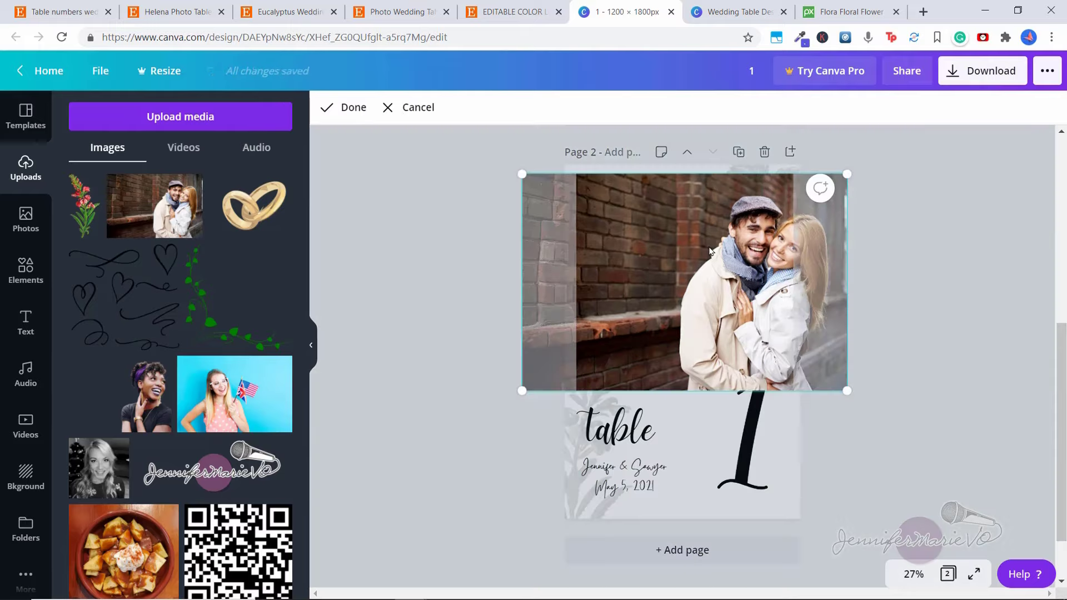
{"action": "left_click_drag", "start_coordinate": [712, 253], "coordinate": [656, 253]}
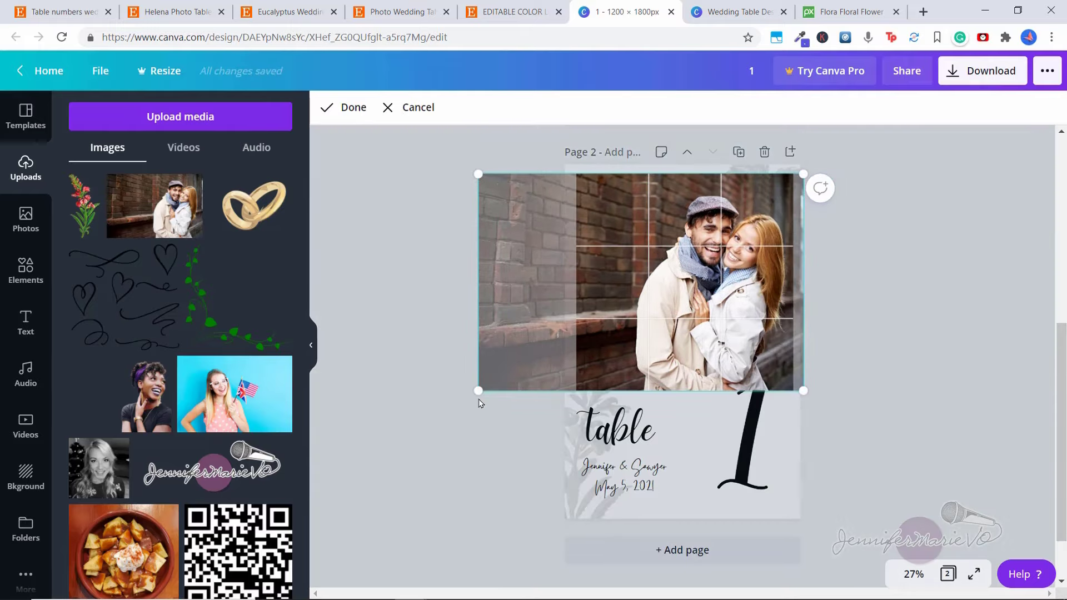
{"action": "left_click_drag", "start_coordinate": [479, 393], "coordinate": [376, 460]}
{"action": "left_click_drag", "start_coordinate": [477, 373], "coordinate": [458, 353]}
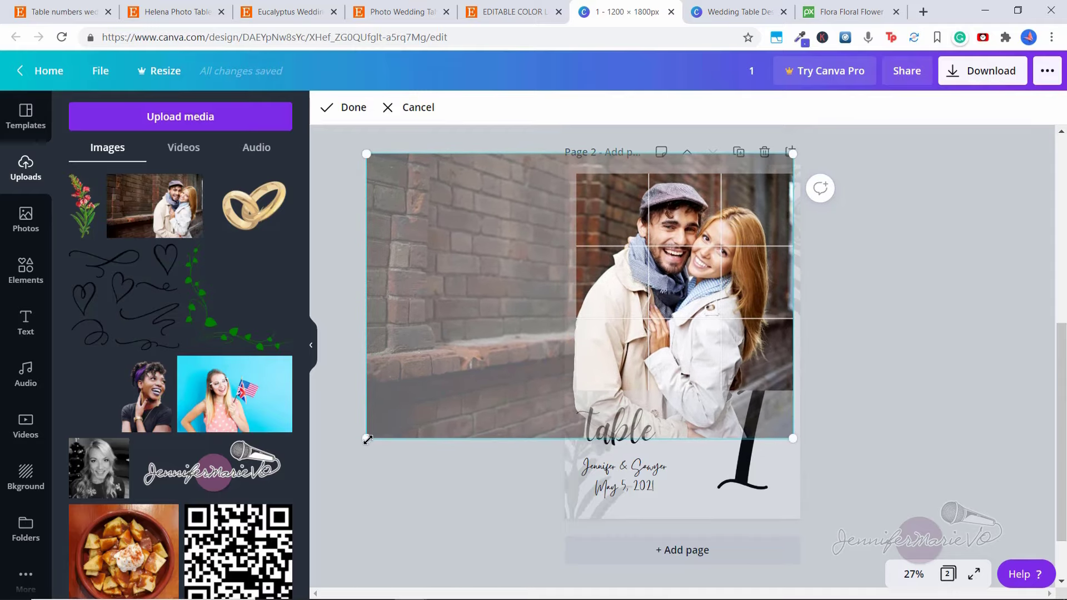
{"action": "left_click_drag", "start_coordinate": [367, 439], "coordinate": [349, 448]}
{"action": "left_click_drag", "start_coordinate": [443, 366], "coordinate": [441, 358]}
{"action": "left_click", "coordinate": [874, 291]}
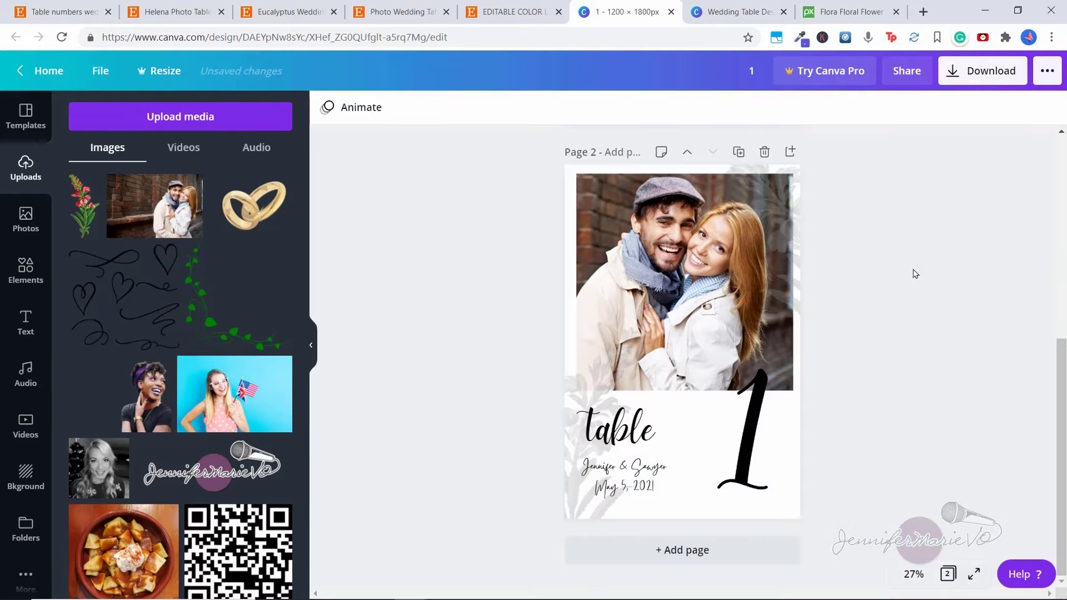
- Shift the photo slightly right inside its frame and check the card in full-screen view
{"action": "left_click", "coordinate": [712, 270]}
{"action": "double_click", "coordinate": [711, 270]}
{"action": "left_click_drag", "start_coordinate": [711, 270], "coordinate": [717, 272]}
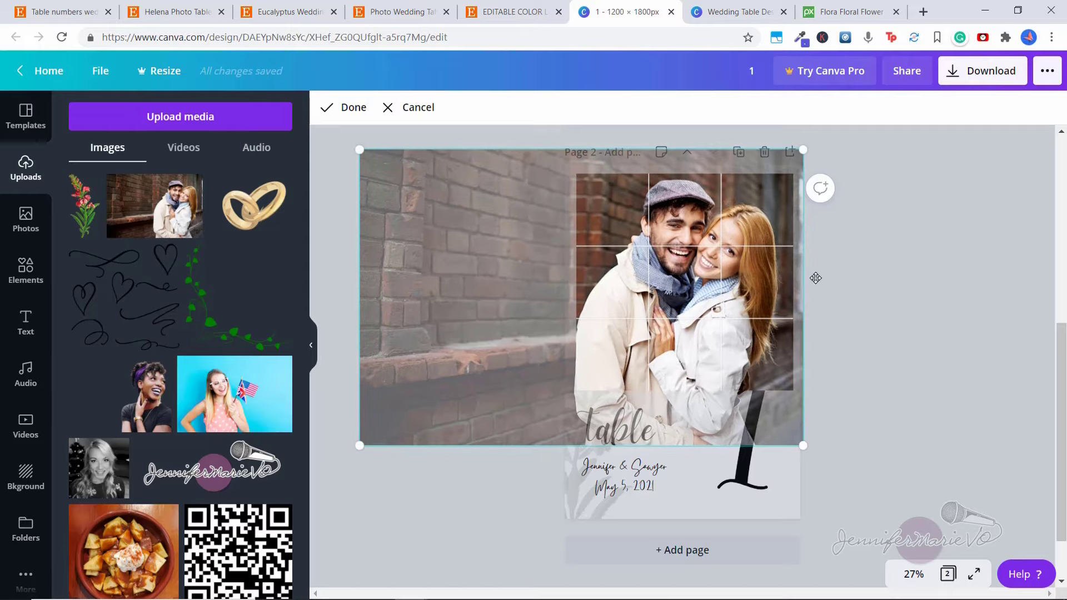
{"action": "left_click", "coordinate": [906, 283]}
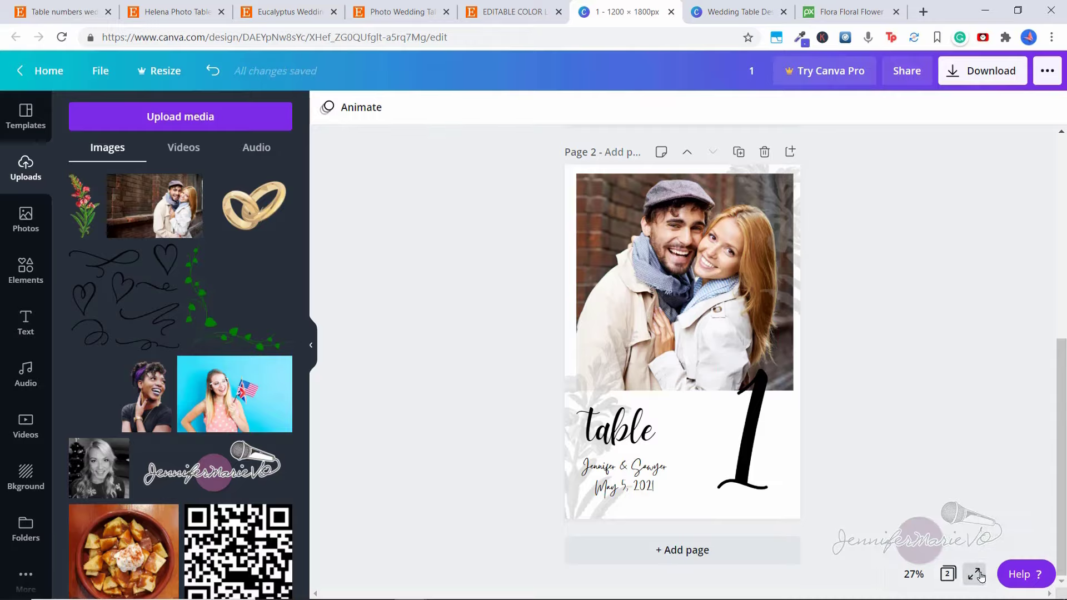
{"action": "left_click", "coordinate": [980, 576]}
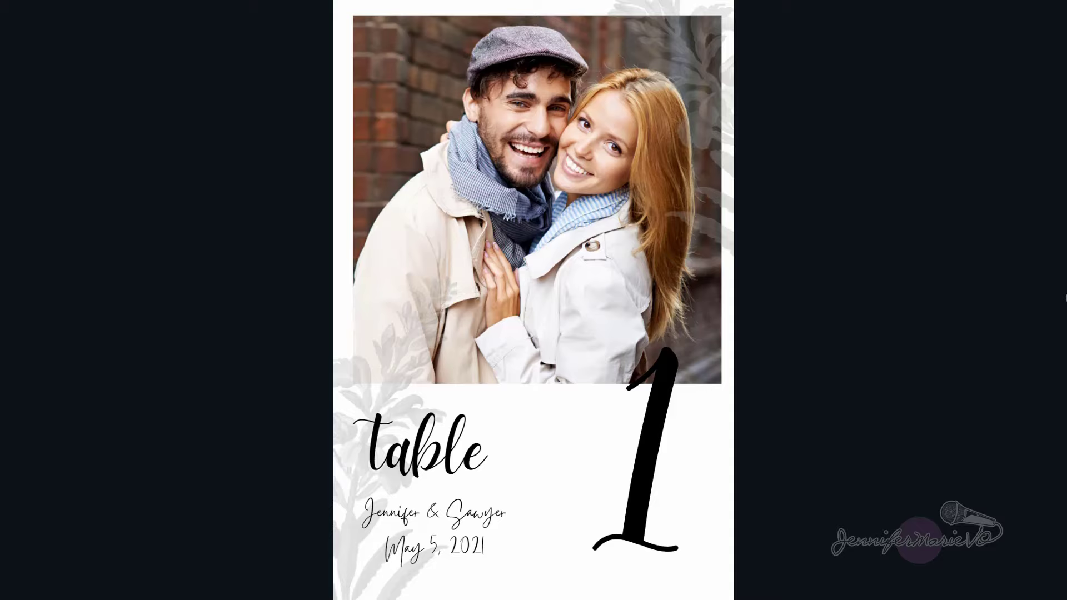
{"action": "key", "text": "Escape"}
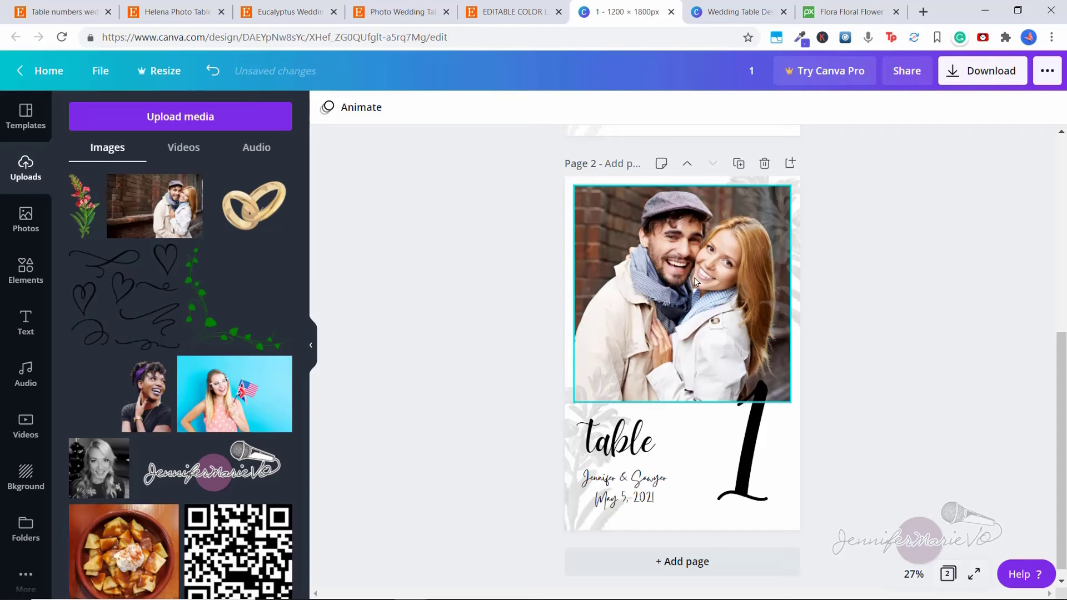
- Try the Selfie, Cali, Retro, Peony and Street filters on the couple's photo and settle on Greyscale
{"action": "double_click", "coordinate": [699, 259]}
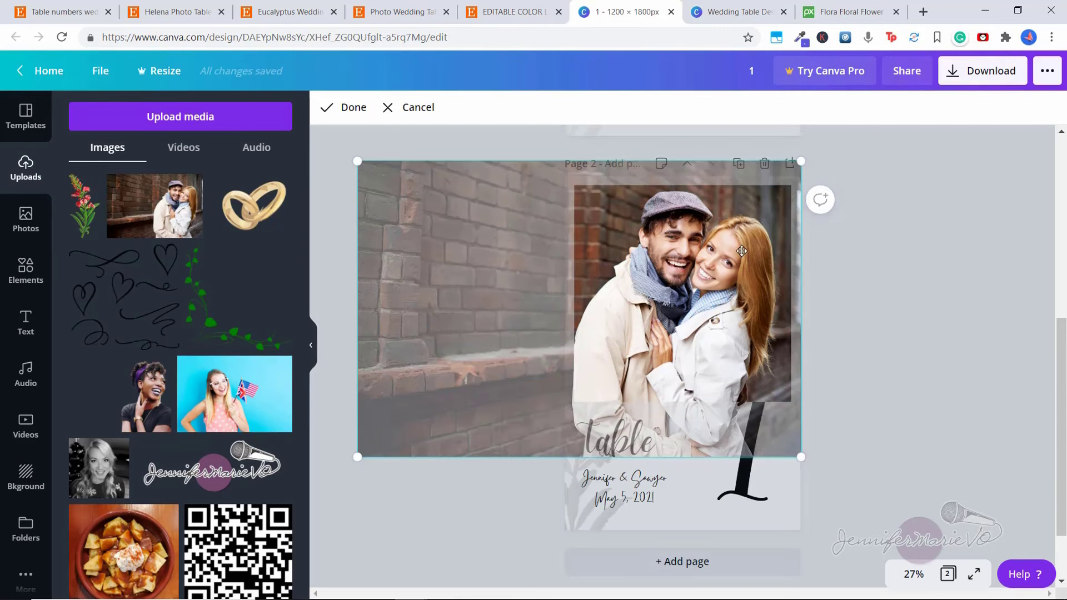
{"action": "left_click", "coordinate": [389, 108]}
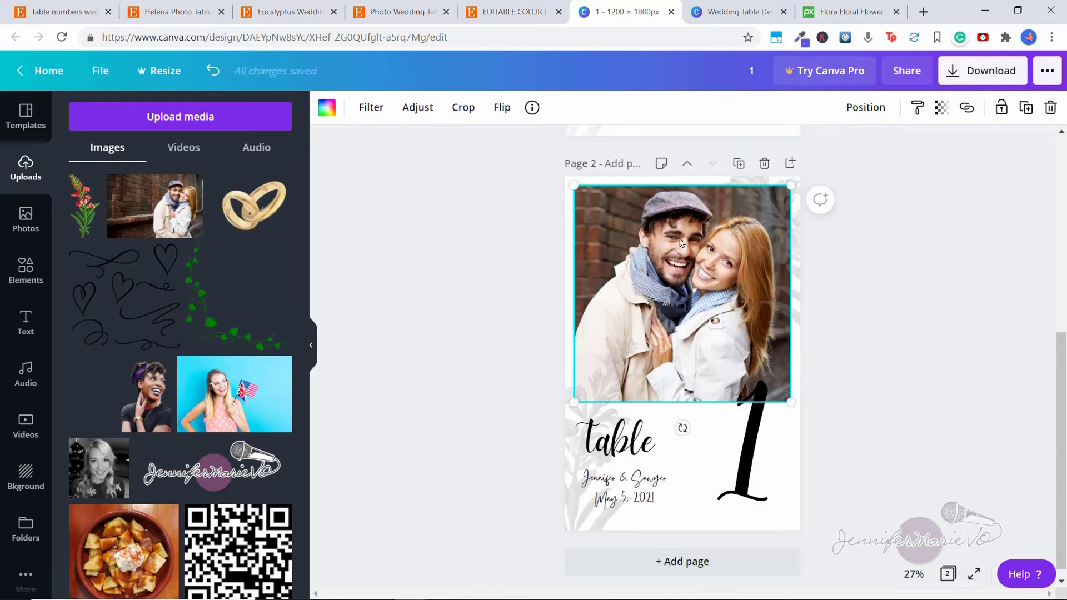
{"action": "left_click", "coordinate": [372, 107]}
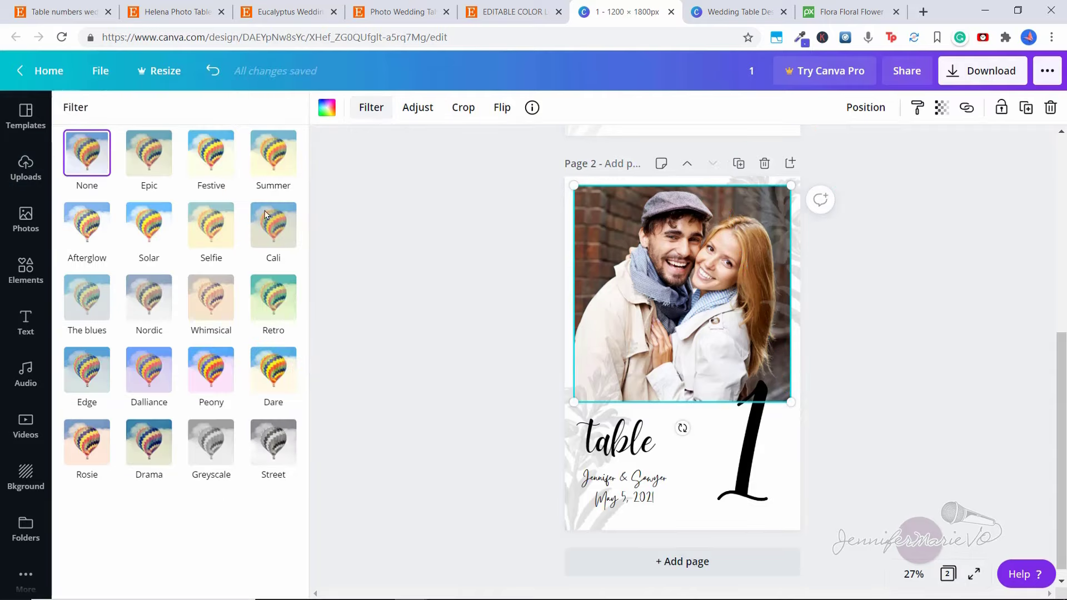
{"action": "left_click", "coordinate": [216, 238]}
{"action": "left_click", "coordinate": [275, 237]}
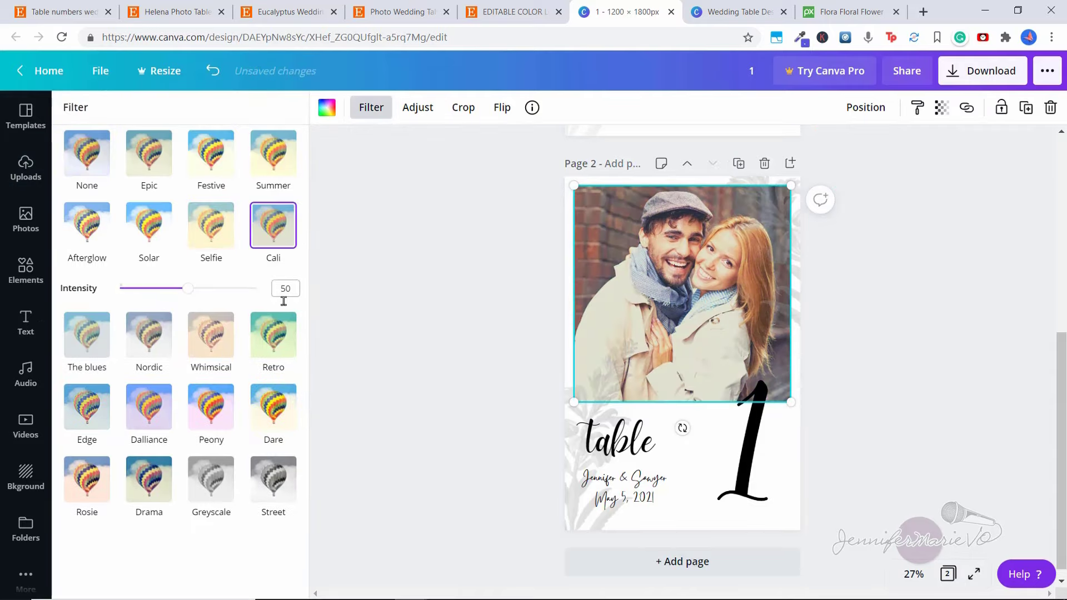
{"action": "left_click", "coordinate": [284, 337]}
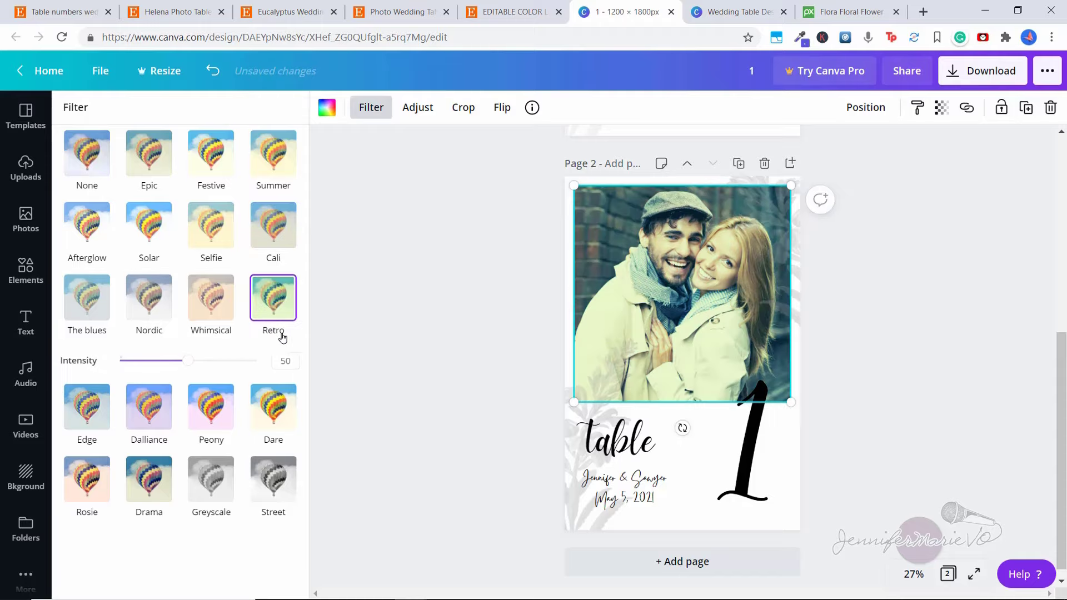
{"action": "left_click", "coordinate": [212, 409]}
{"action": "left_click", "coordinate": [274, 472]}
{"action": "left_click", "coordinate": [220, 461]}
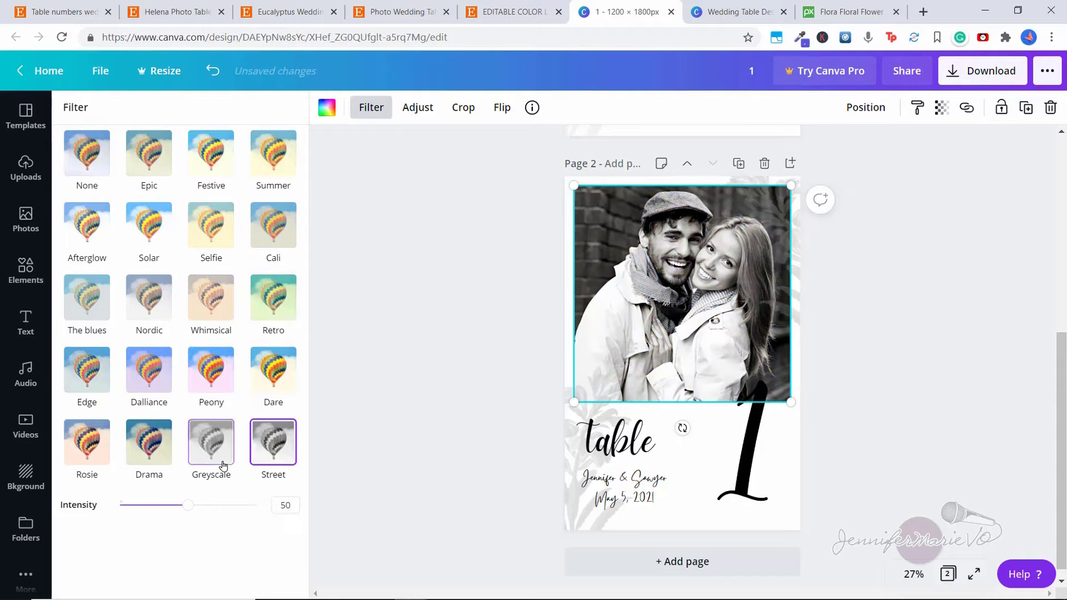
{"action": "left_click", "coordinate": [440, 503]}
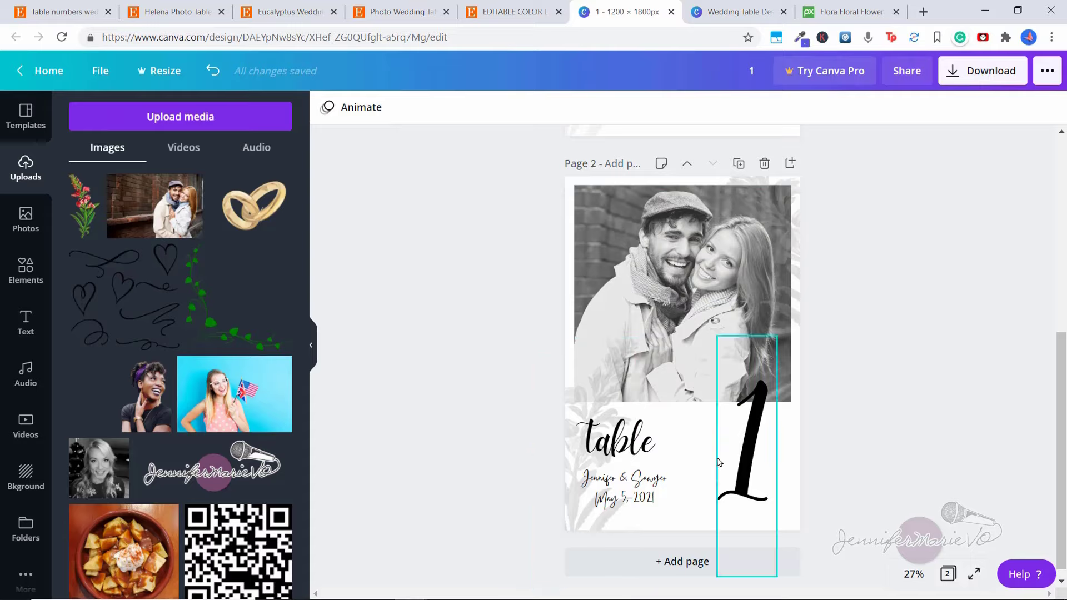
- Try the Lift, Neon and Shadow effects on the large number 1, with a reduced offset and a light red shadow
{"action": "left_click", "coordinate": [745, 452]}
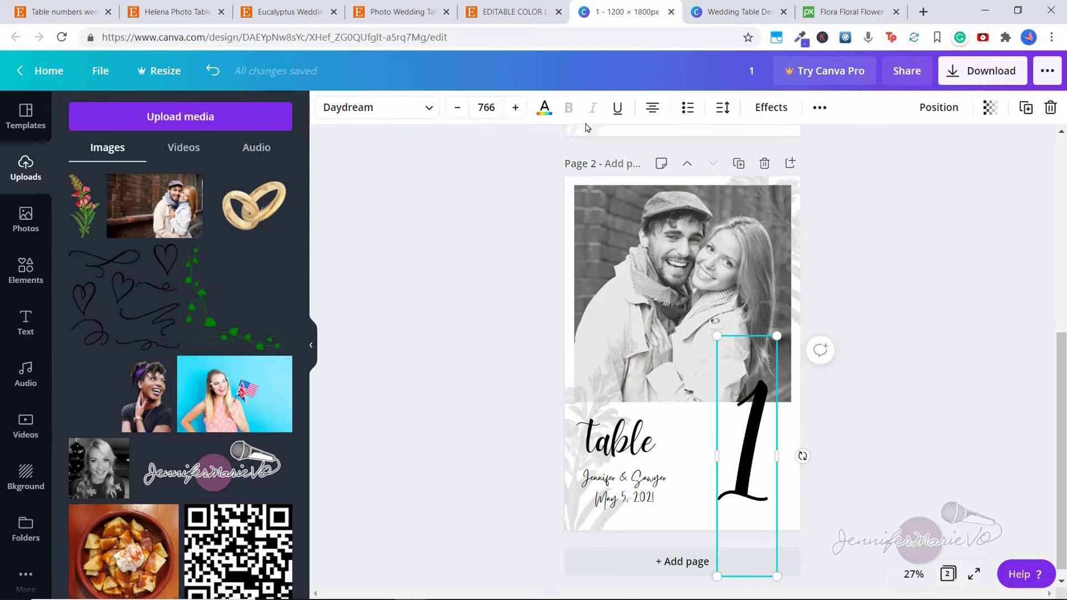
{"action": "left_click", "coordinate": [772, 111]}
{"action": "left_click", "coordinate": [254, 189]}
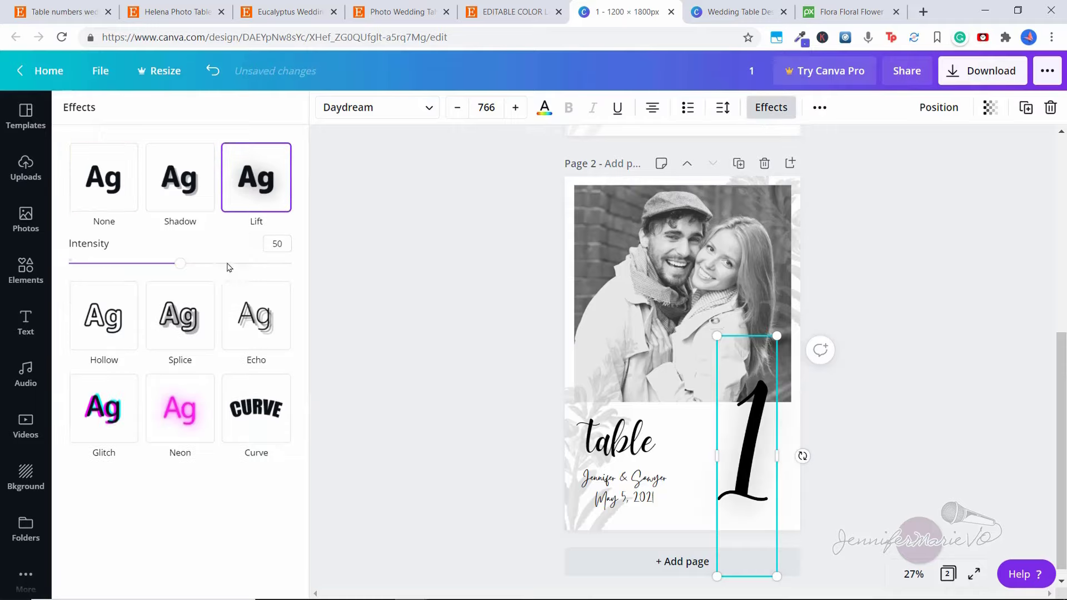
{"action": "left_click", "coordinate": [179, 410]}
{"action": "left_click", "coordinate": [255, 178]}
{"action": "left_click", "coordinate": [185, 193]}
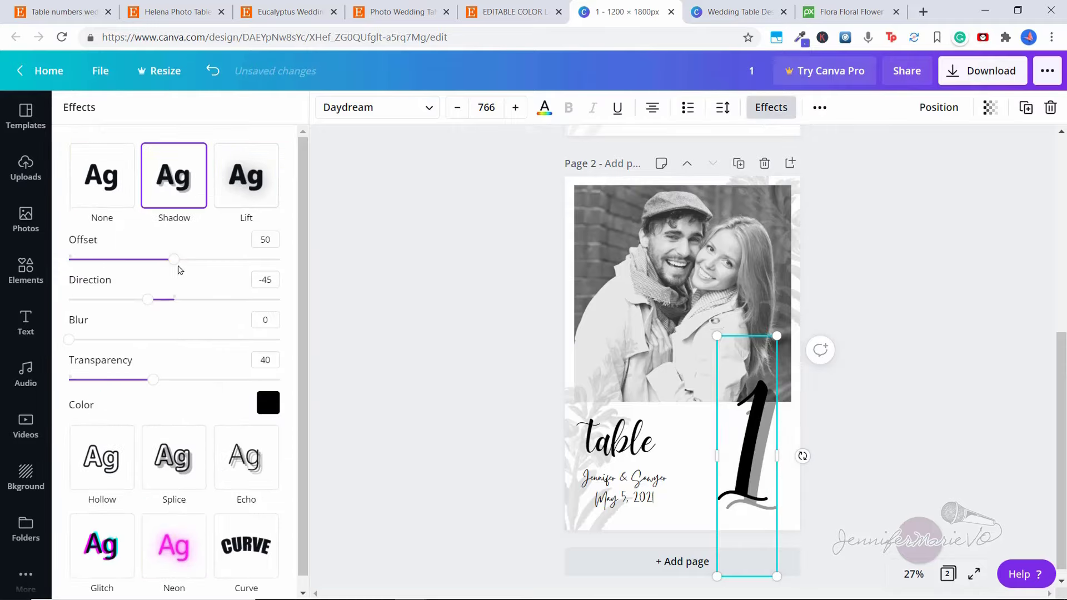
{"action": "left_click_drag", "start_coordinate": [174, 260], "coordinate": [115, 273]}
{"action": "left_click", "coordinate": [268, 404]}
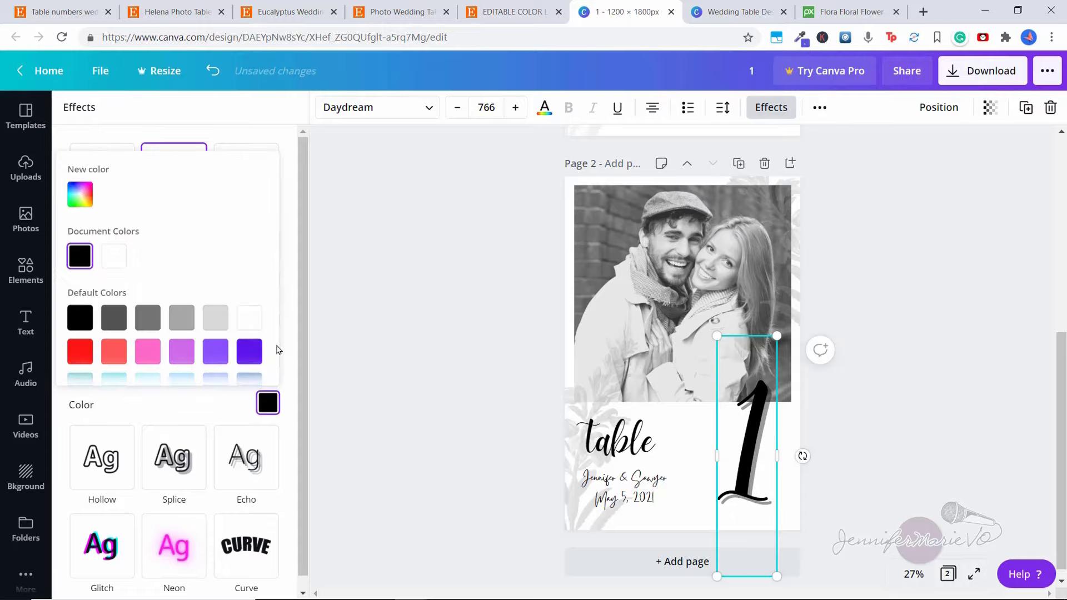
{"action": "left_click", "coordinate": [114, 351]}
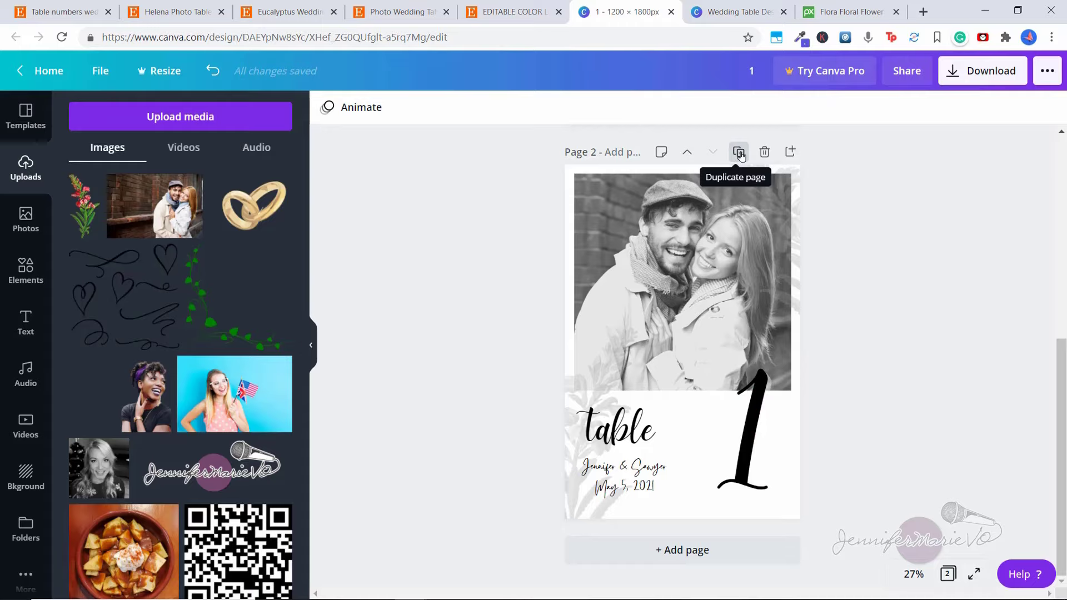
- Duplicate page 2 and change the large number on the new page to 2
{"action": "left_click", "coordinate": [740, 153]}
{"action": "left_click", "coordinate": [760, 495]}
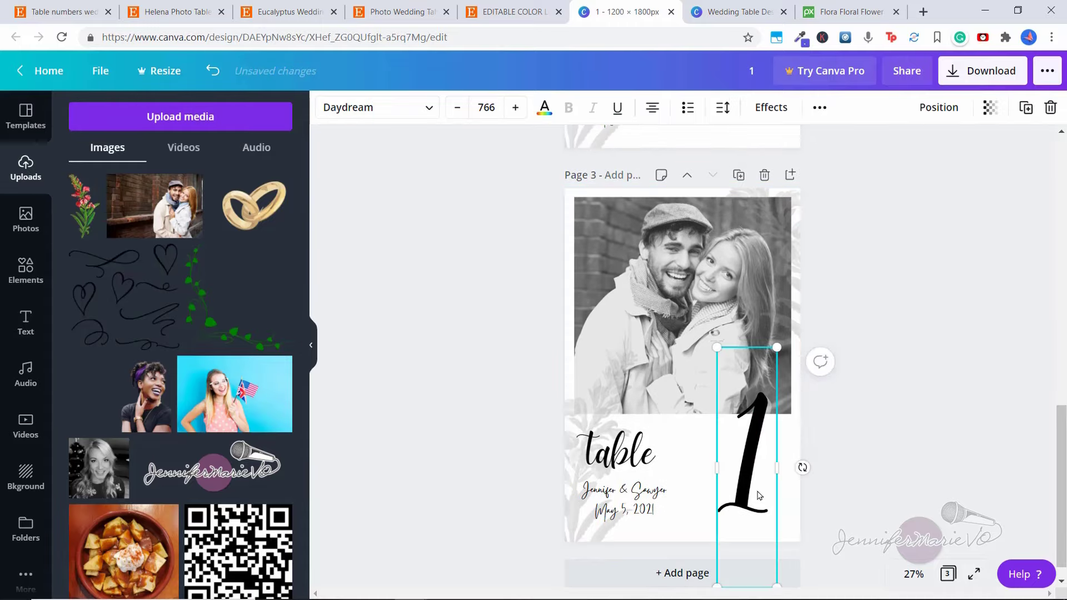
{"action": "double_click", "coordinate": [754, 484]}
{"action": "type", "text": "2"}
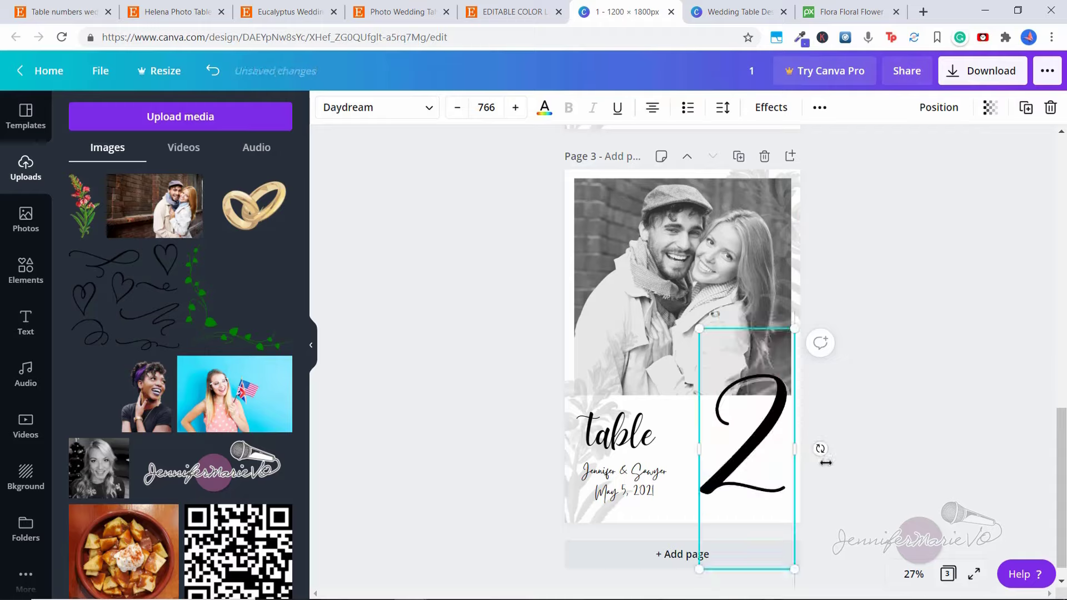
{"action": "left_click", "coordinate": [812, 424]}
- Replace the greyscale photo in page 3's frame with the uploaded photo of the couple in blue
{"action": "left_click", "coordinate": [773, 262]}
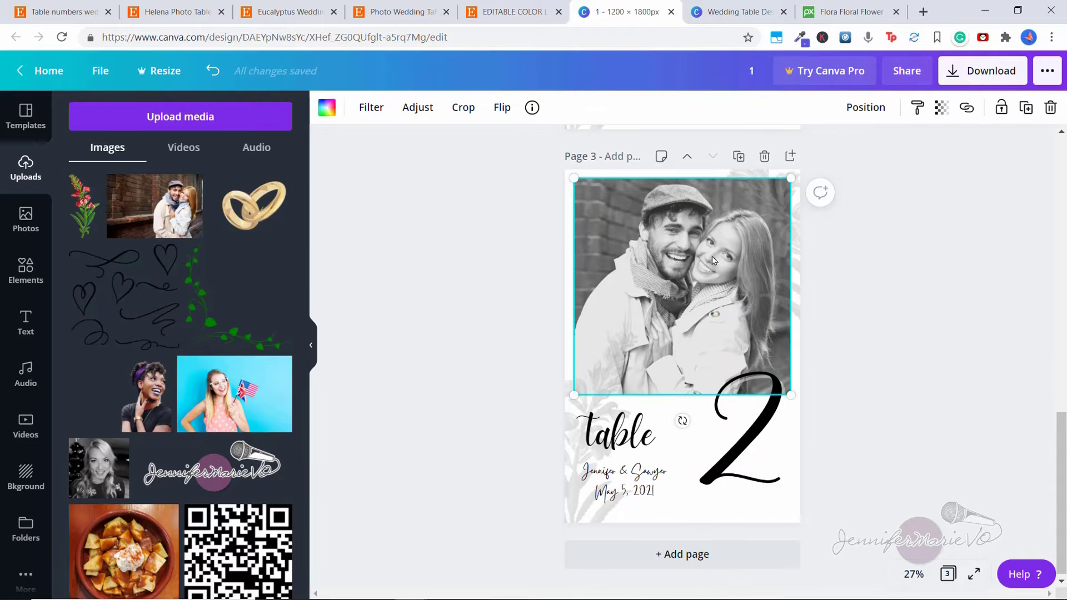
{"action": "key", "text": "Delete"}
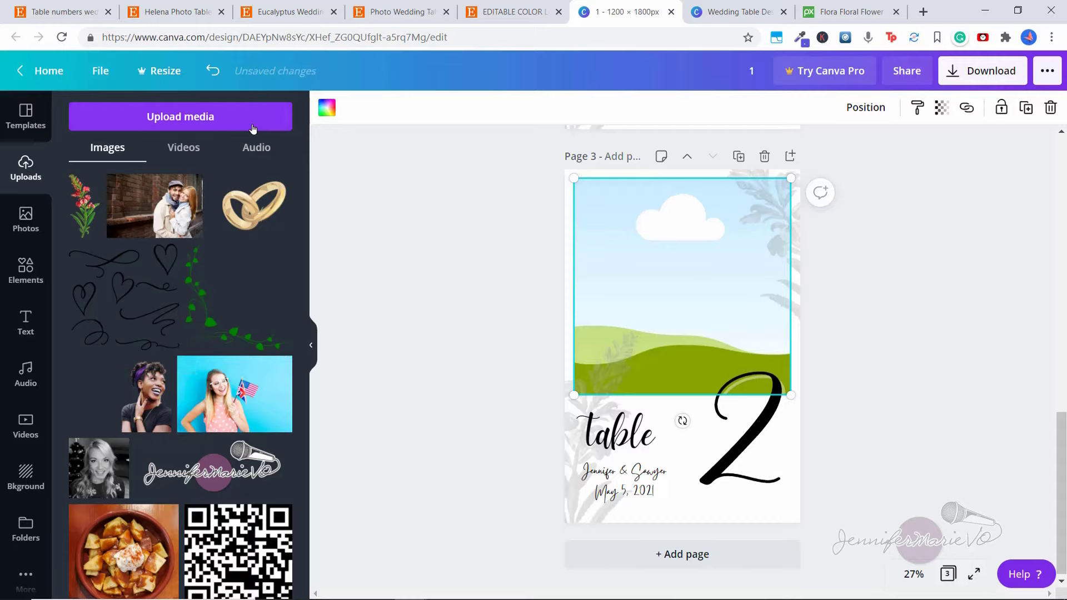
{"action": "left_click_drag", "start_coordinate": [151, 228], "coordinate": [695, 311]}
{"action": "double_click", "coordinate": [696, 311]}
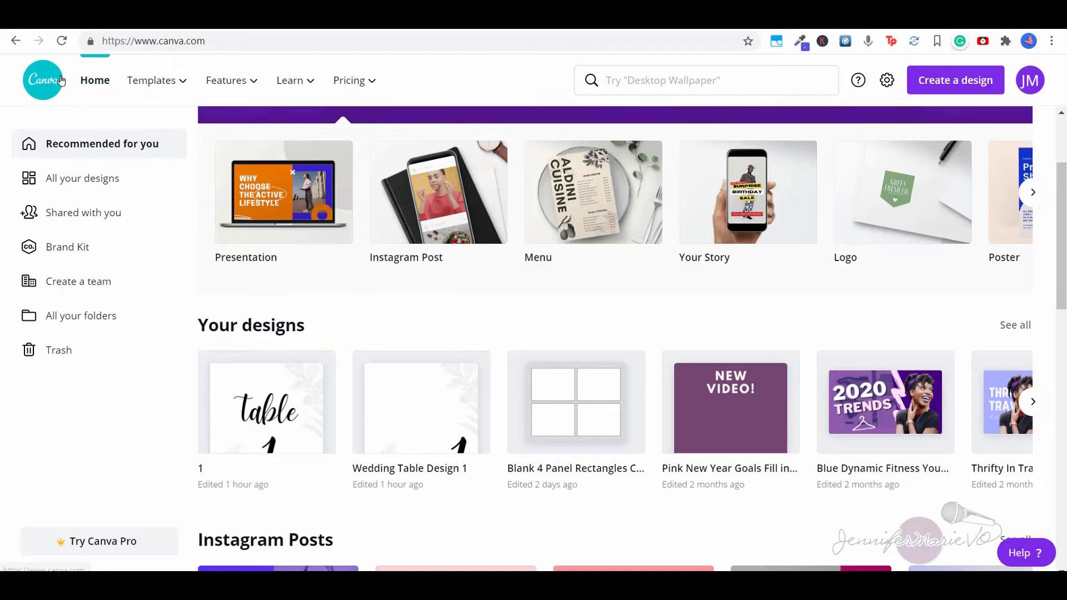
- List all saved designs and open the table number design titled 1
{"action": "mouse_move", "coordinate": [162, 82]}
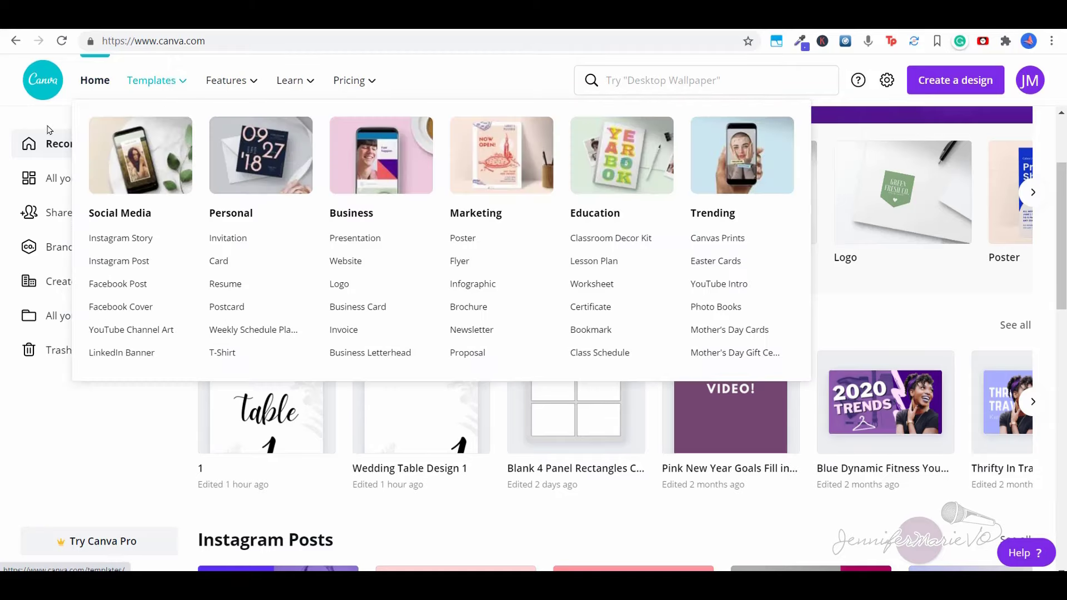
{"action": "left_click", "coordinate": [125, 189]}
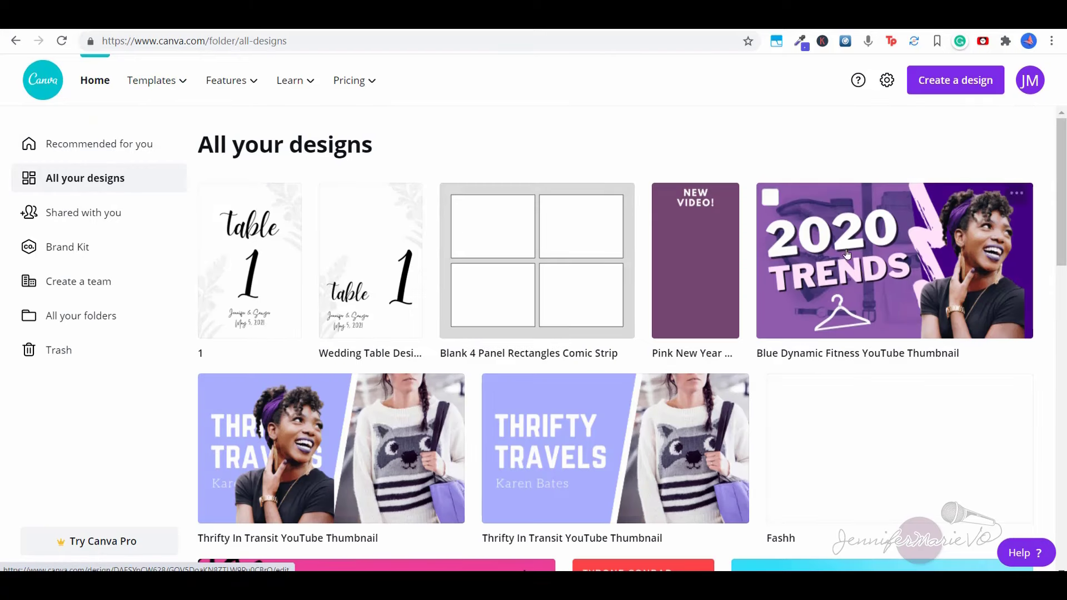
{"action": "left_click", "coordinate": [271, 256]}
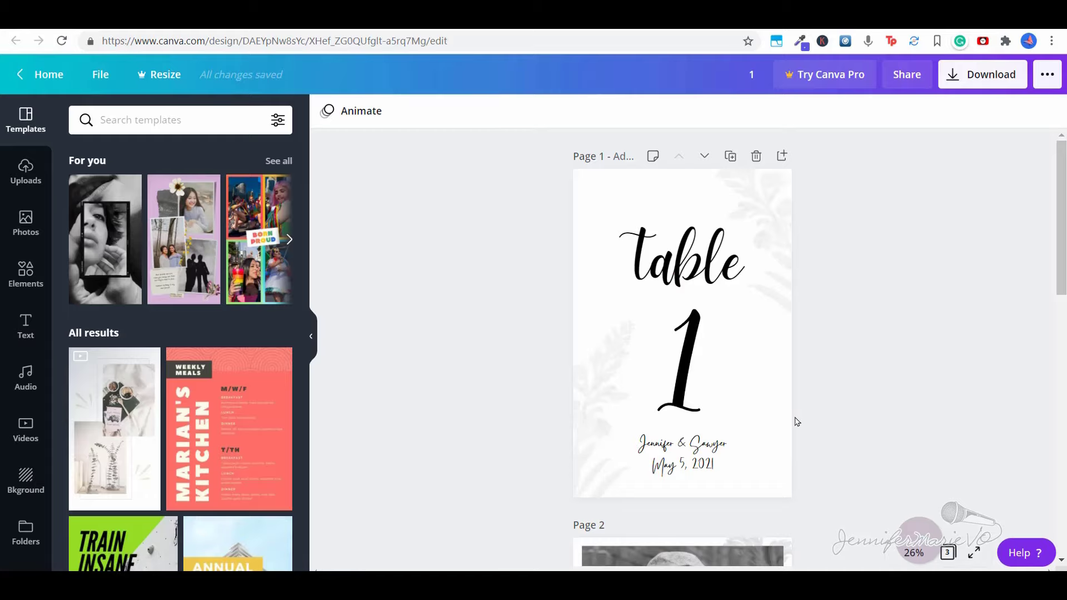
- View the Save to folder options for the table number design and close them without saving
{"action": "left_click", "coordinate": [100, 74]}
{"action": "left_click", "coordinate": [100, 75]}
{"action": "left_click", "coordinate": [100, 75]}
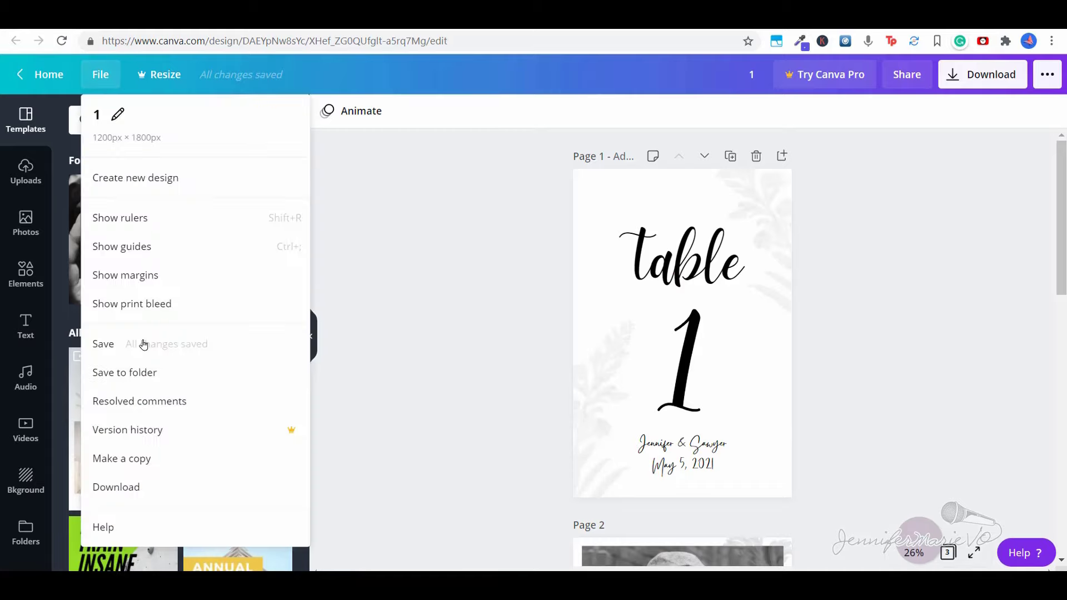
{"action": "left_click", "coordinate": [196, 382]}
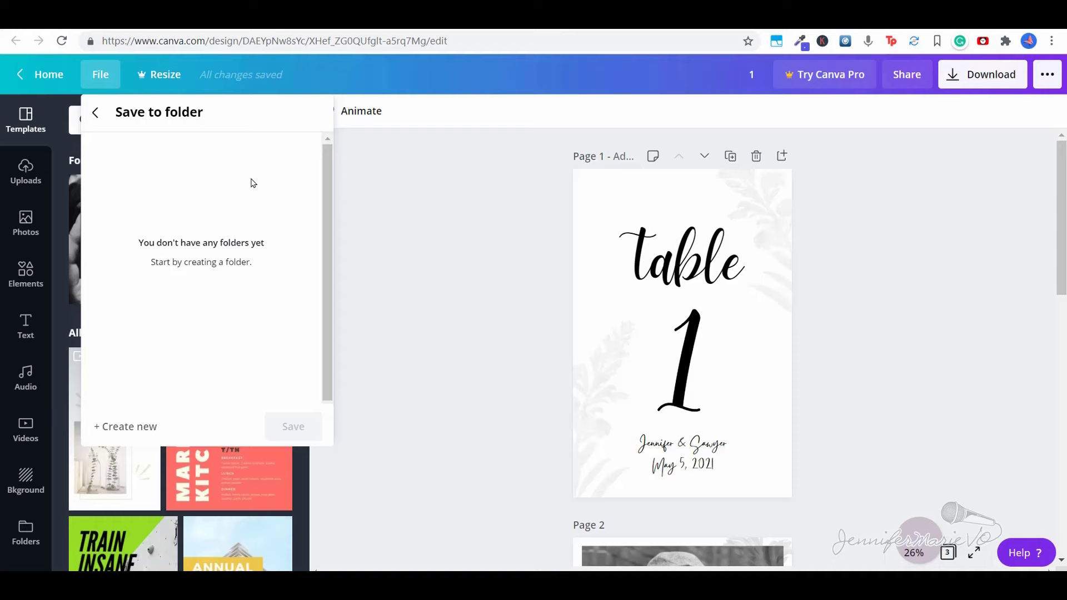
{"action": "key", "text": "Escape"}
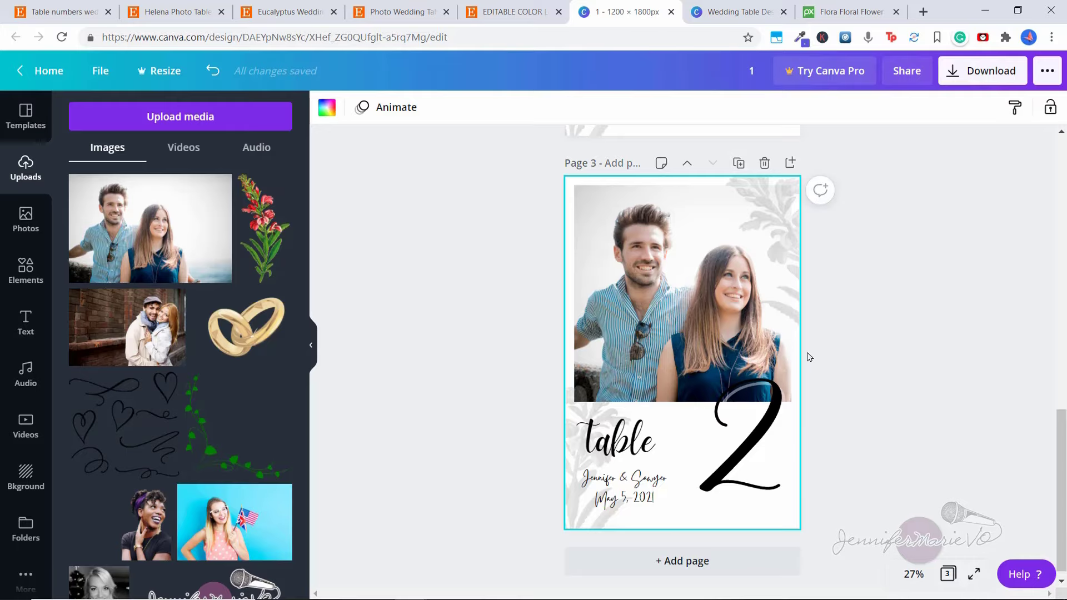
{"action": "scroll", "coordinate": [833, 377], "scroll_direction": "up", "scroll_amount": 6}
{"action": "scroll", "coordinate": [837, 380], "scroll_direction": "up", "scroll_amount": 2}
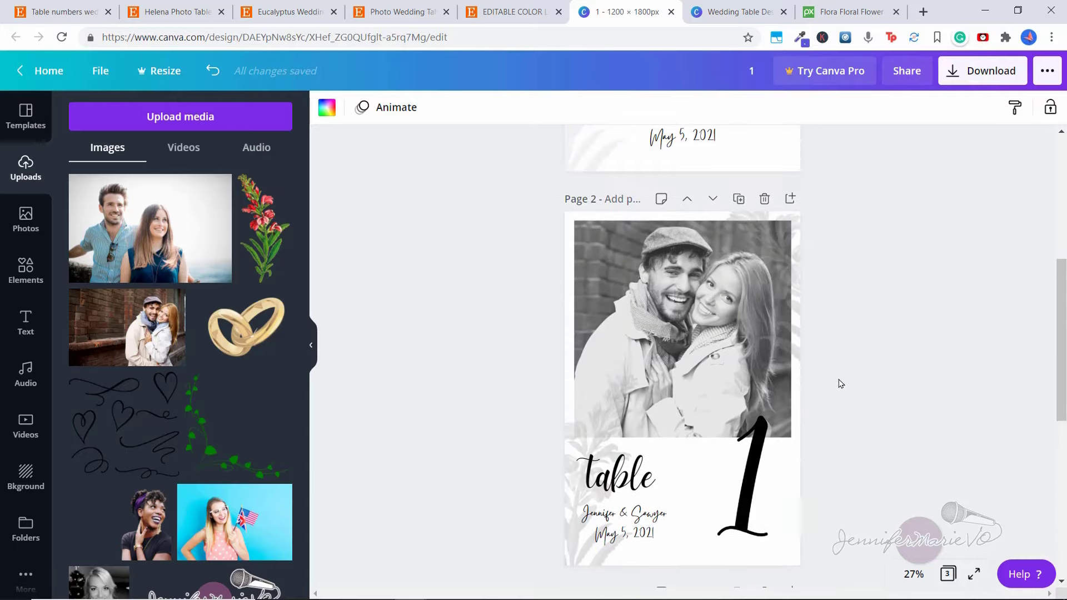